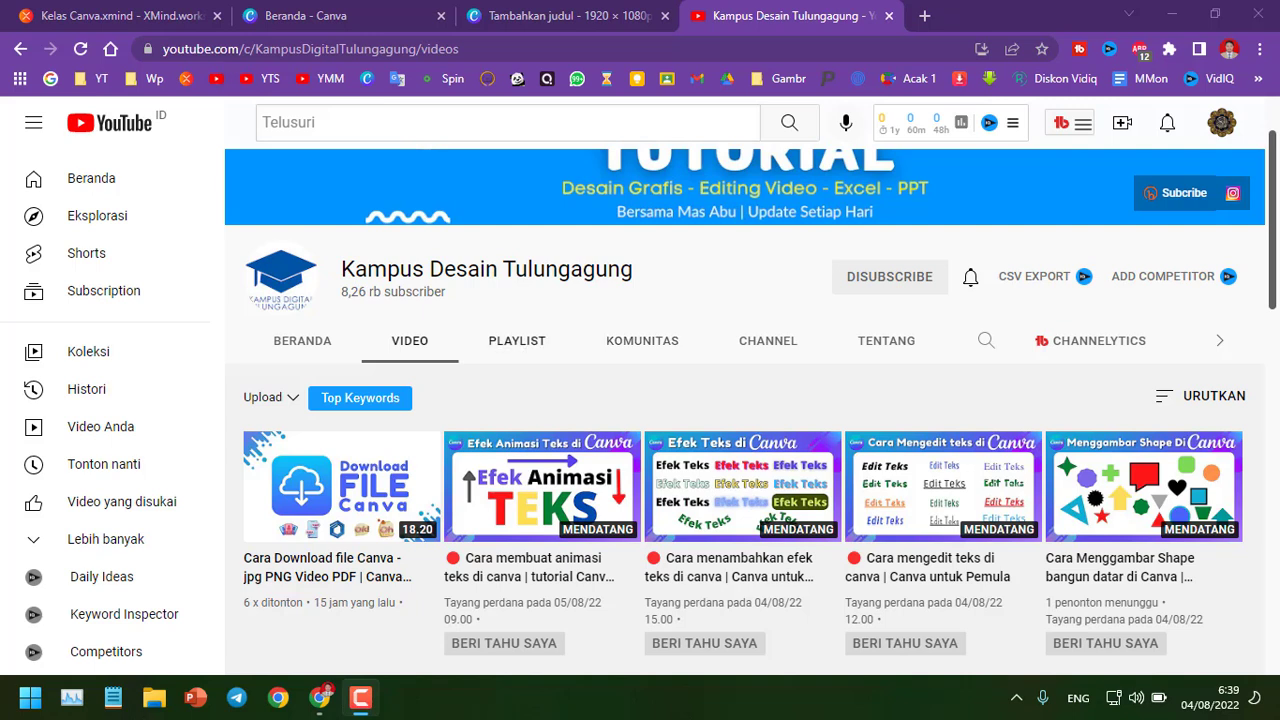
# Open the channel's community tab and expand the post listing the Canva beginner lessons to read it
pyautogui.click(642, 340)
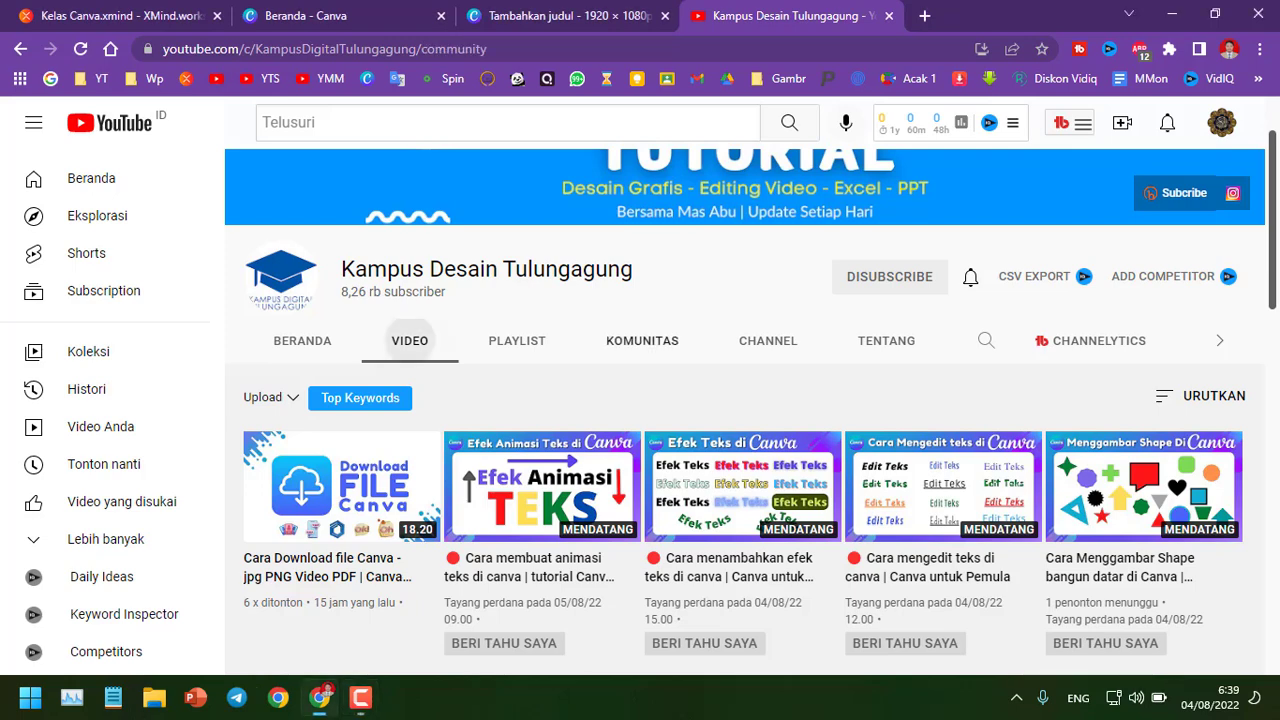
pyautogui.scroll(-2, 642, 340)
pyautogui.scroll(-1, 642, 340)
pyautogui.scroll(1, 642, 340)
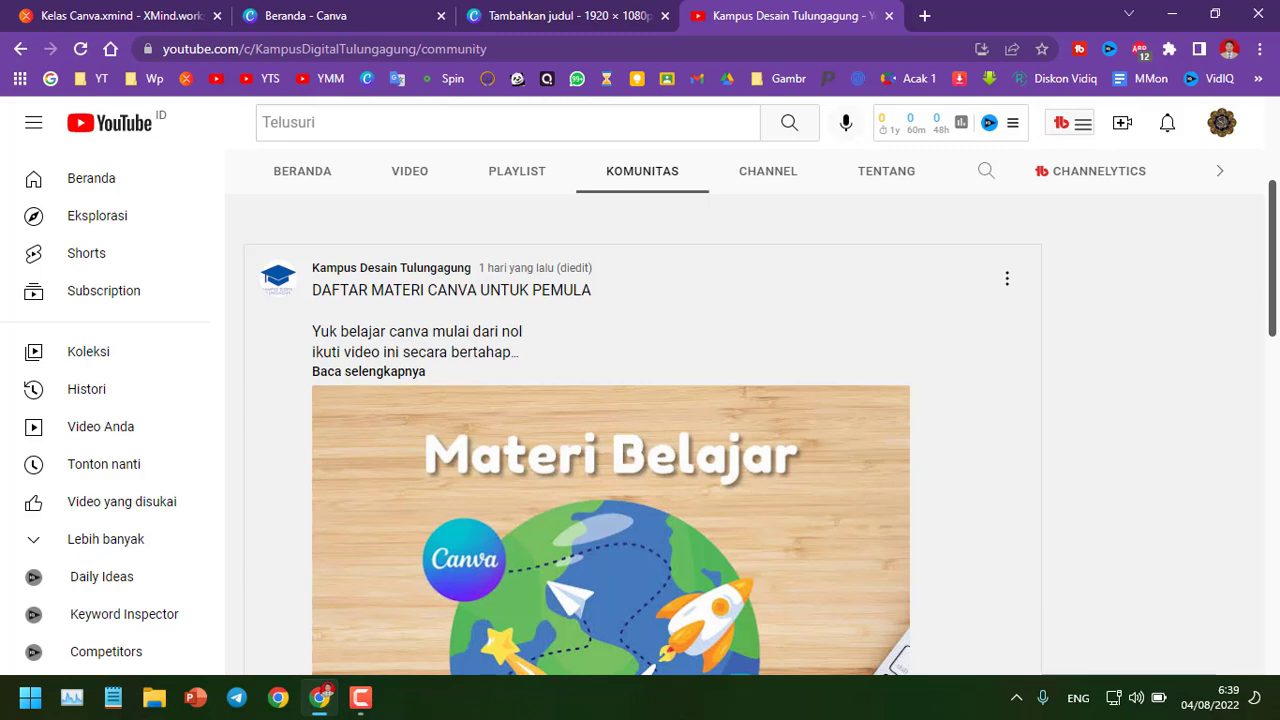
pyautogui.click(368, 371)
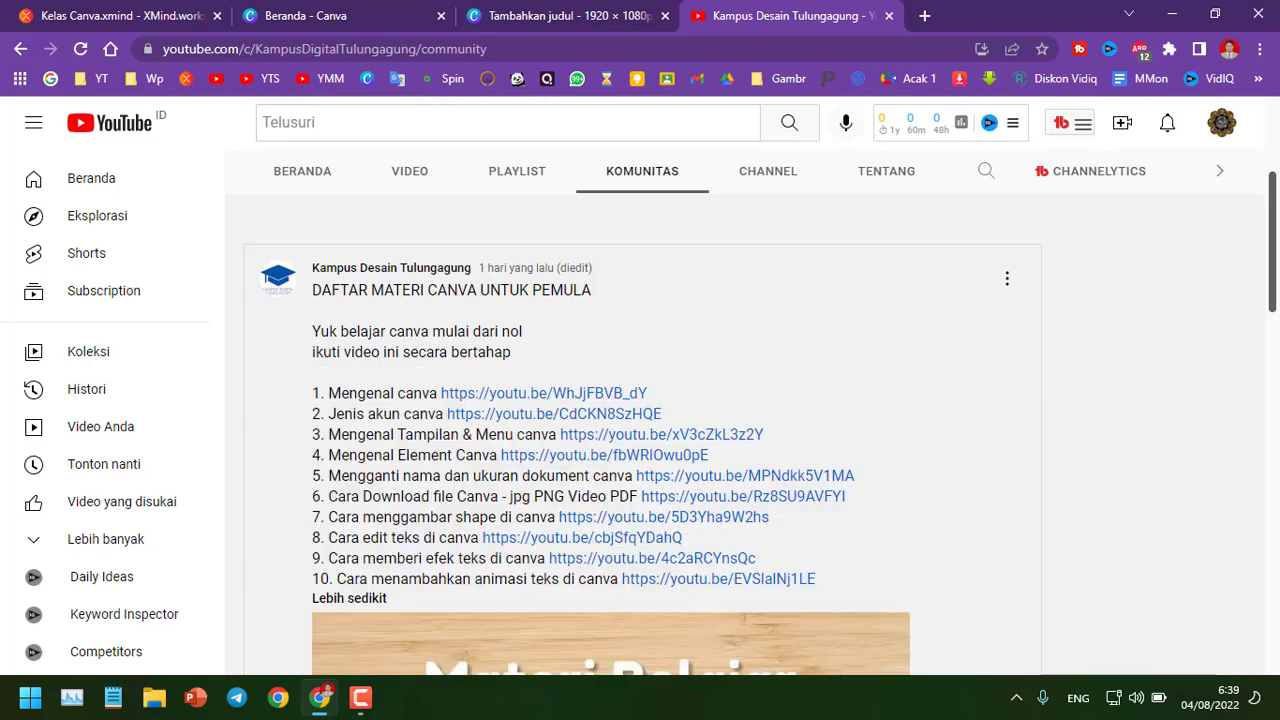
pyautogui.scroll(-1, 560, 413)
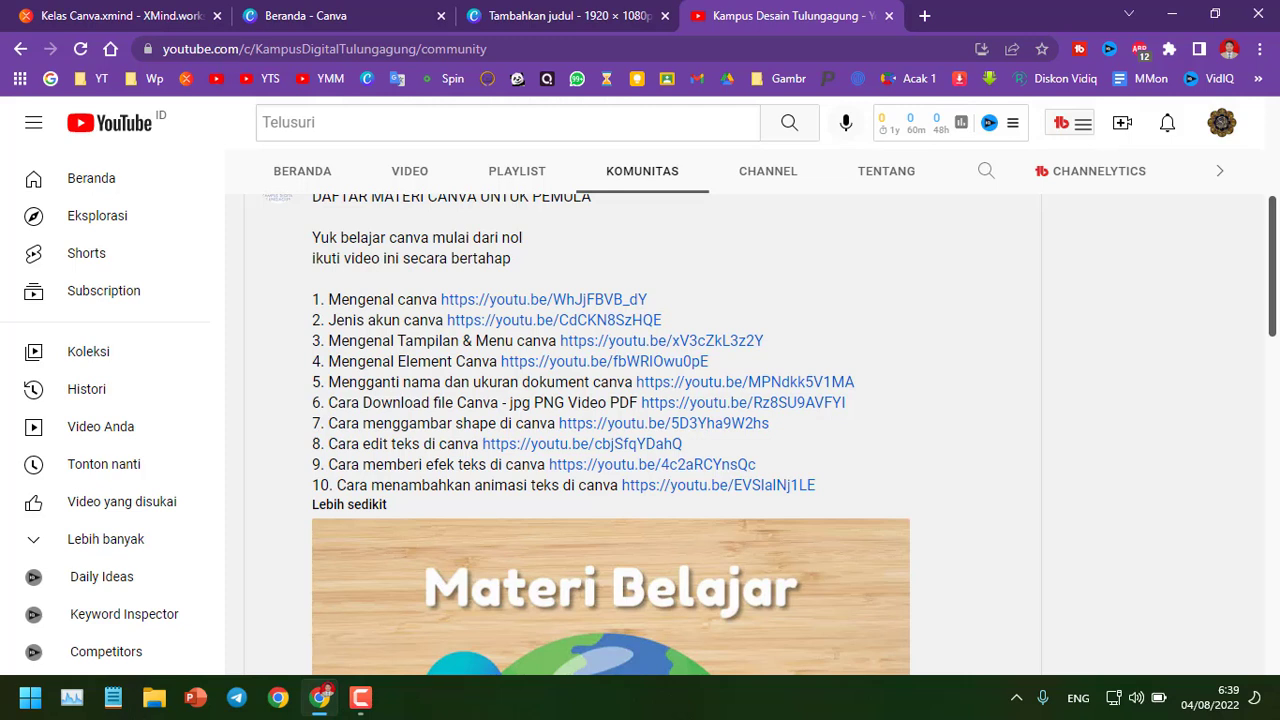
pyautogui.scroll(3, 640, 430)
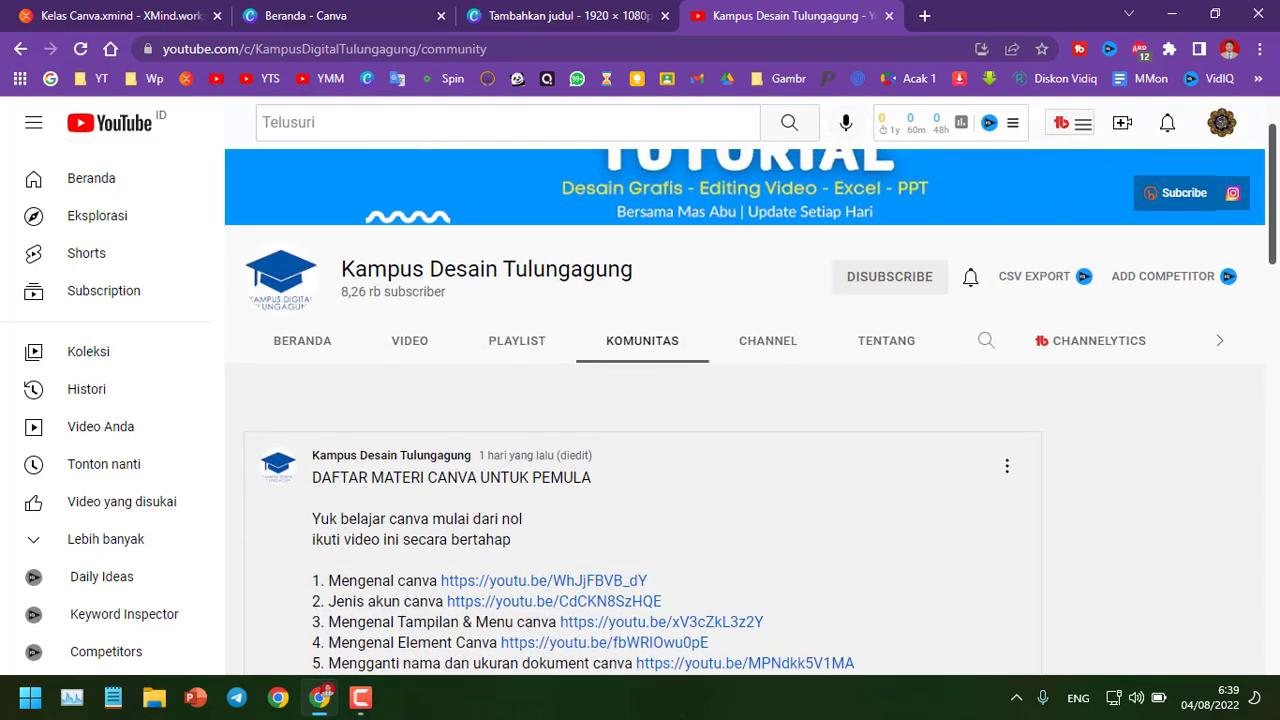
# Switch to the Kelas Canva mind map and review the Mengedit di canva branch
pyautogui.hotkey('ctrl', 'Tab')
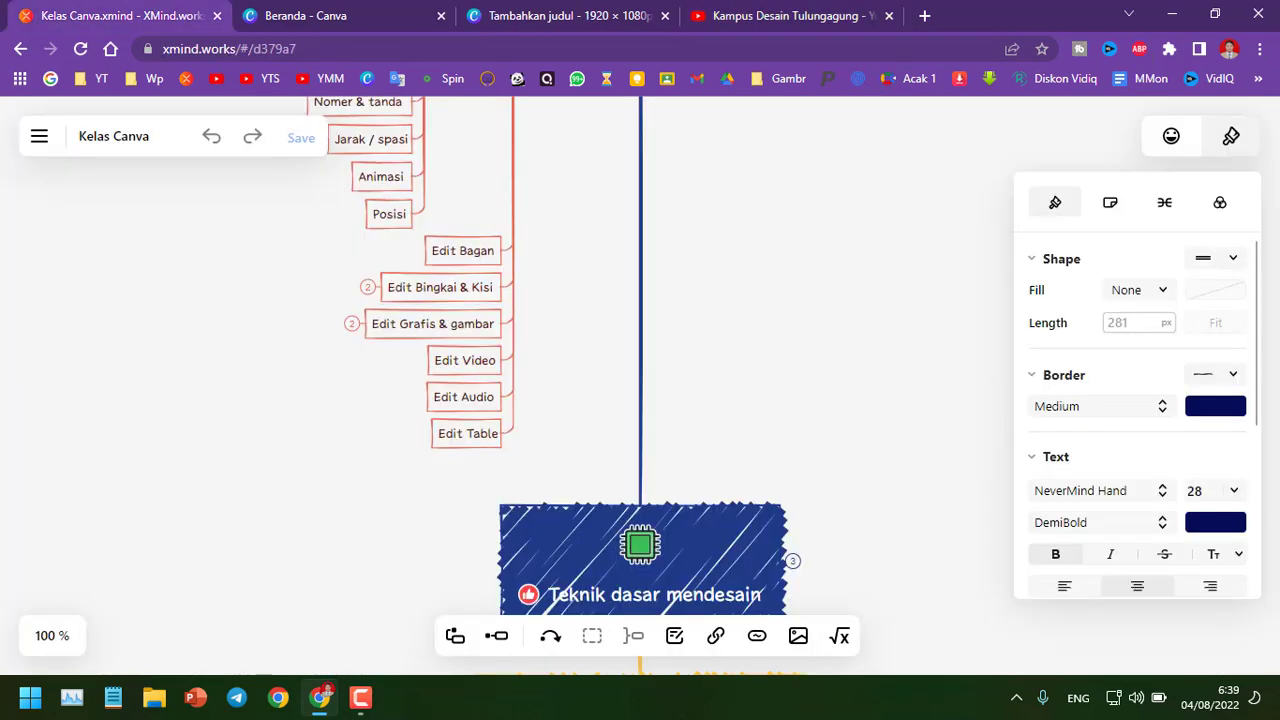
pyautogui.scroll(4, 470, 386)
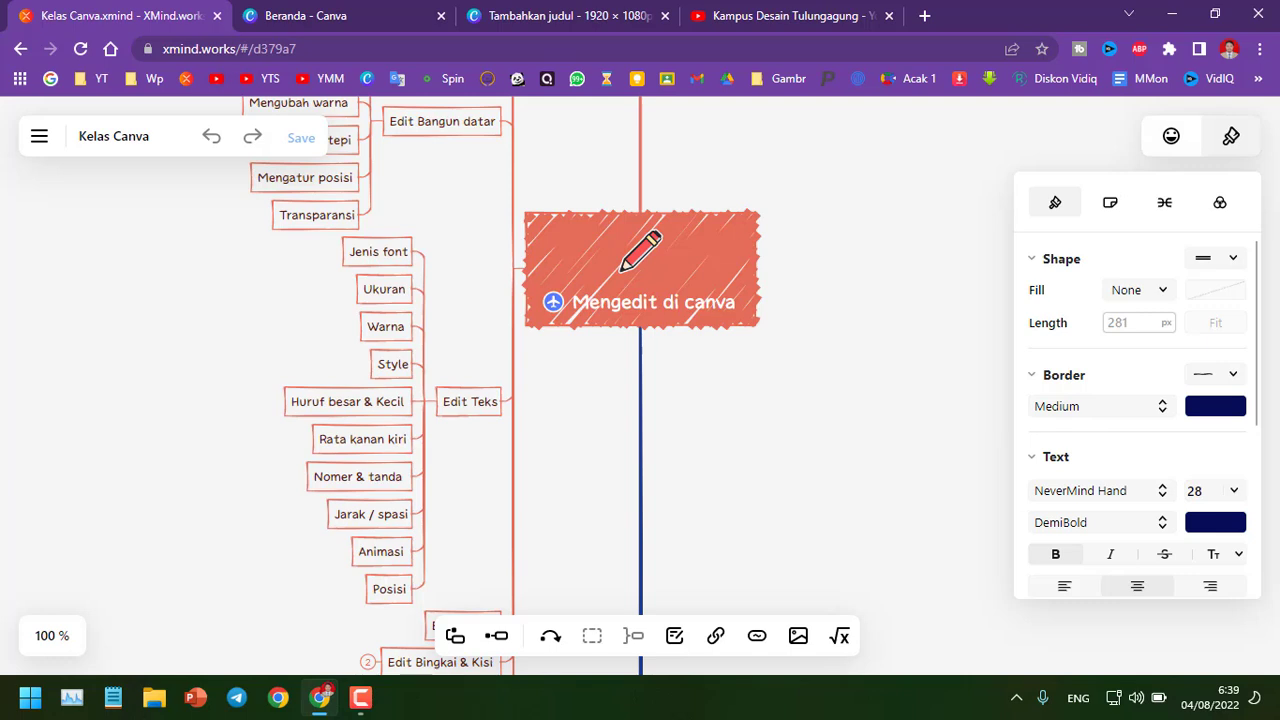
pyautogui.scroll(-2, 470, 386)
pyautogui.scroll(1, 470, 386)
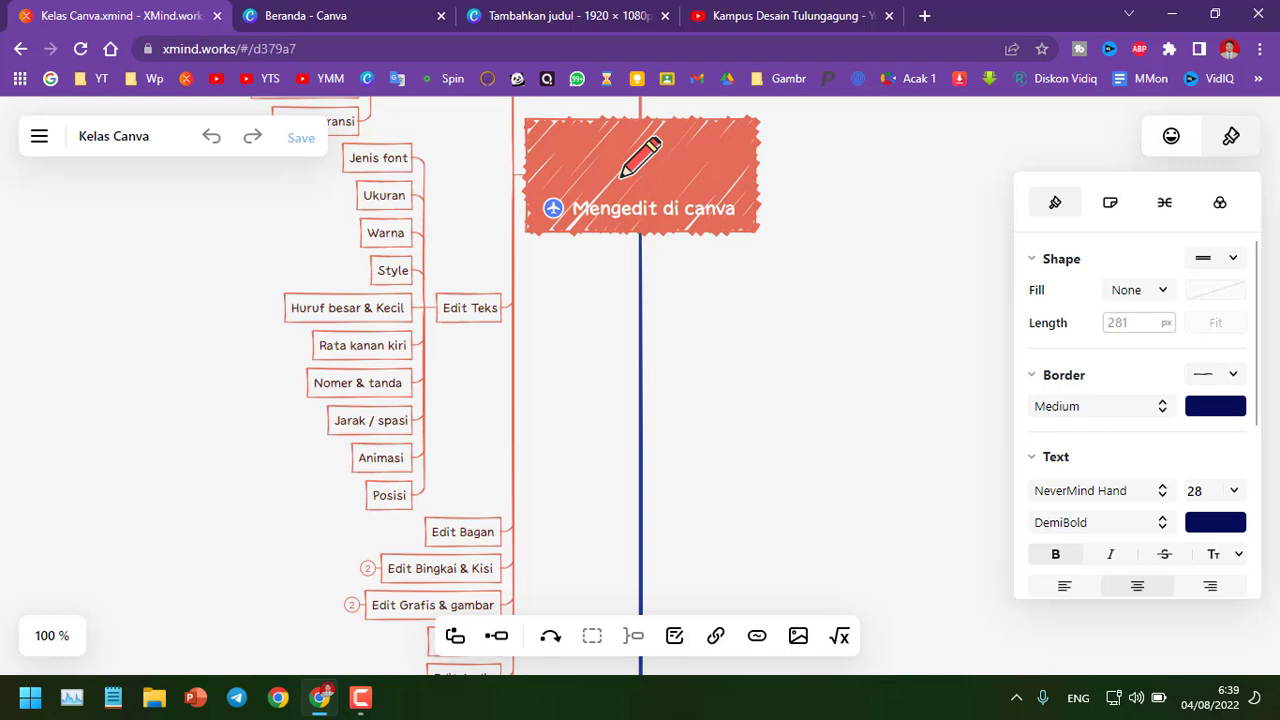
pyautogui.scroll(-1, 470, 386)
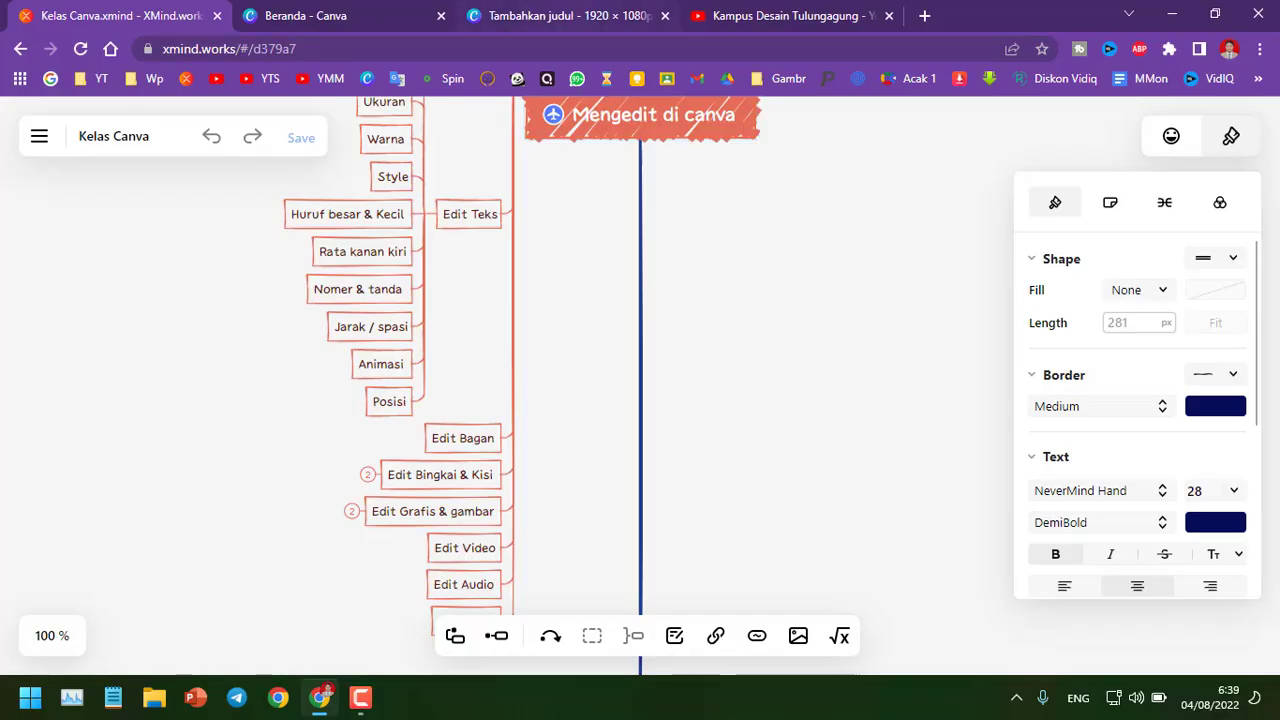
# Return to the blank design and browse all chart elements in the Bagan category
pyautogui.click(565, 15)
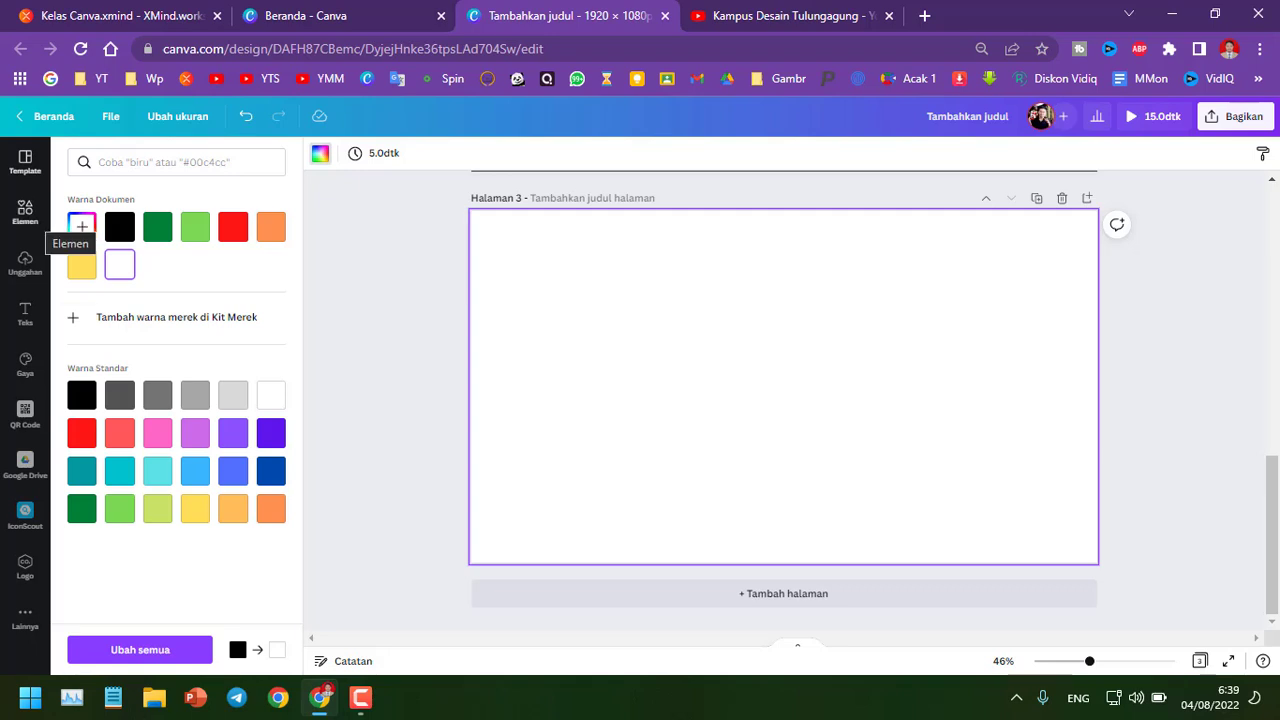
pyautogui.click(25, 210)
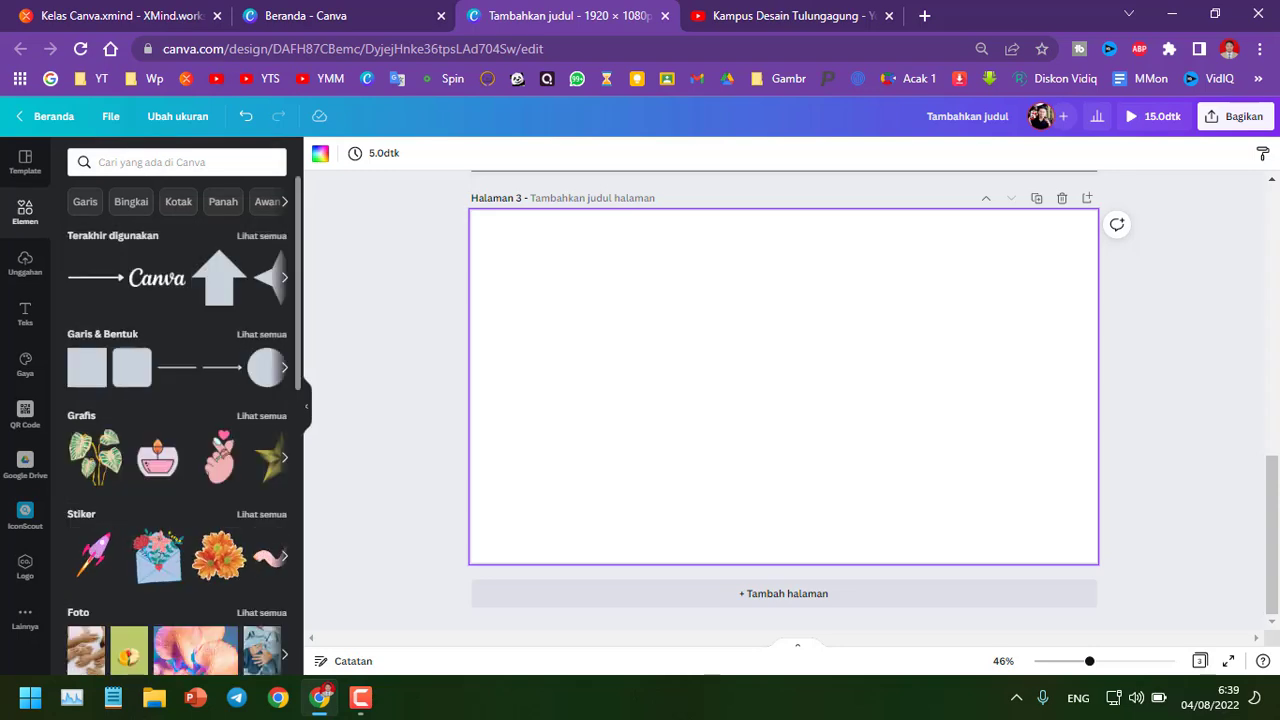
pyautogui.scroll(-2, 177, 420)
pyautogui.scroll(-5, 177, 420)
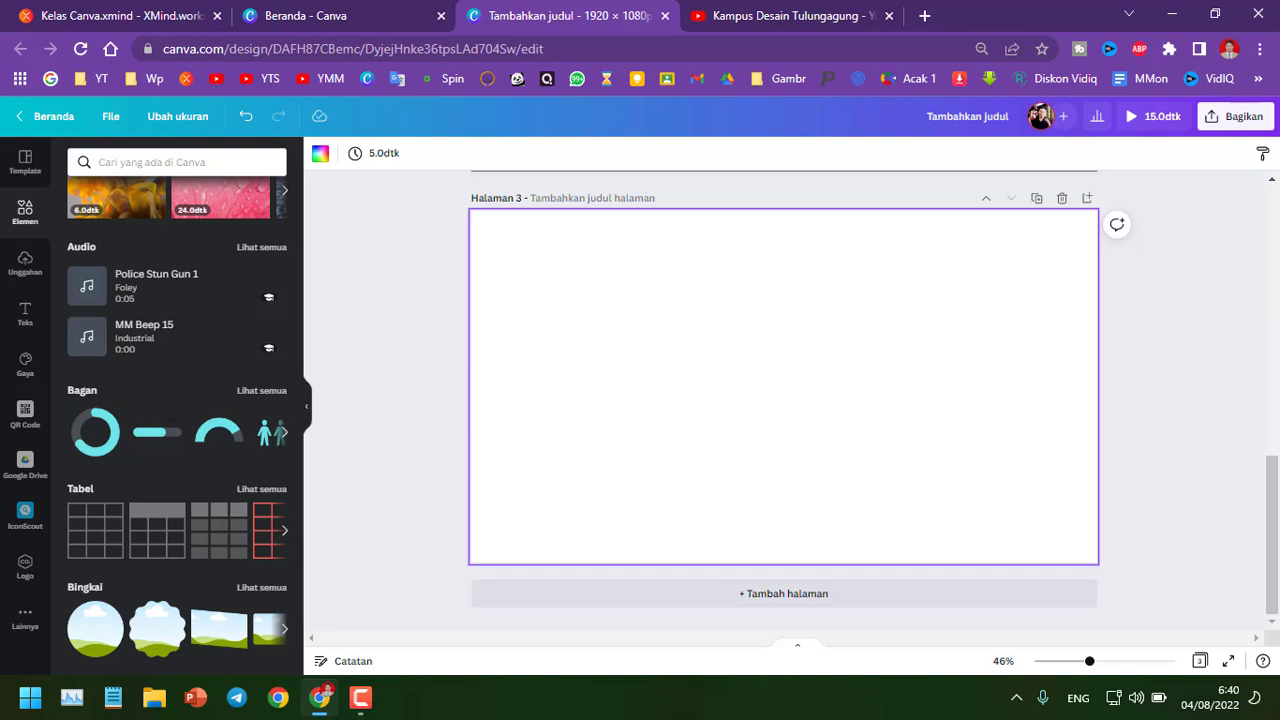
pyautogui.press('F9')
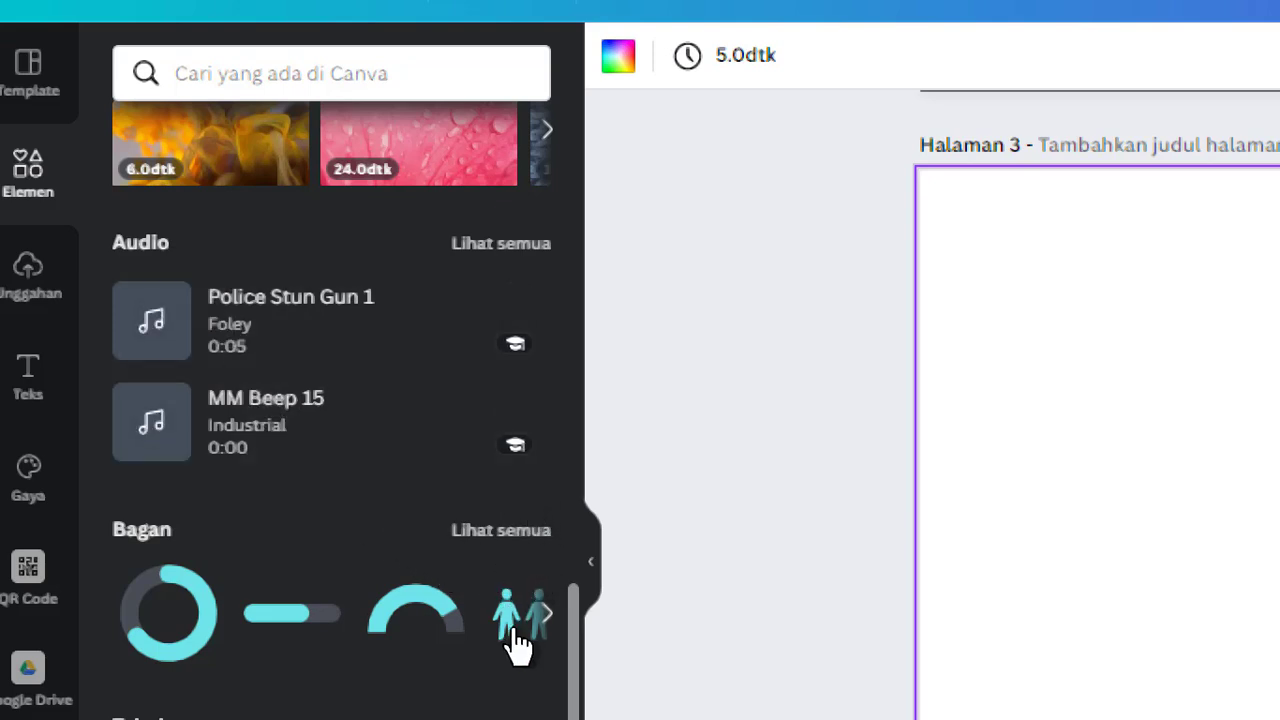
pyautogui.click(515, 532)
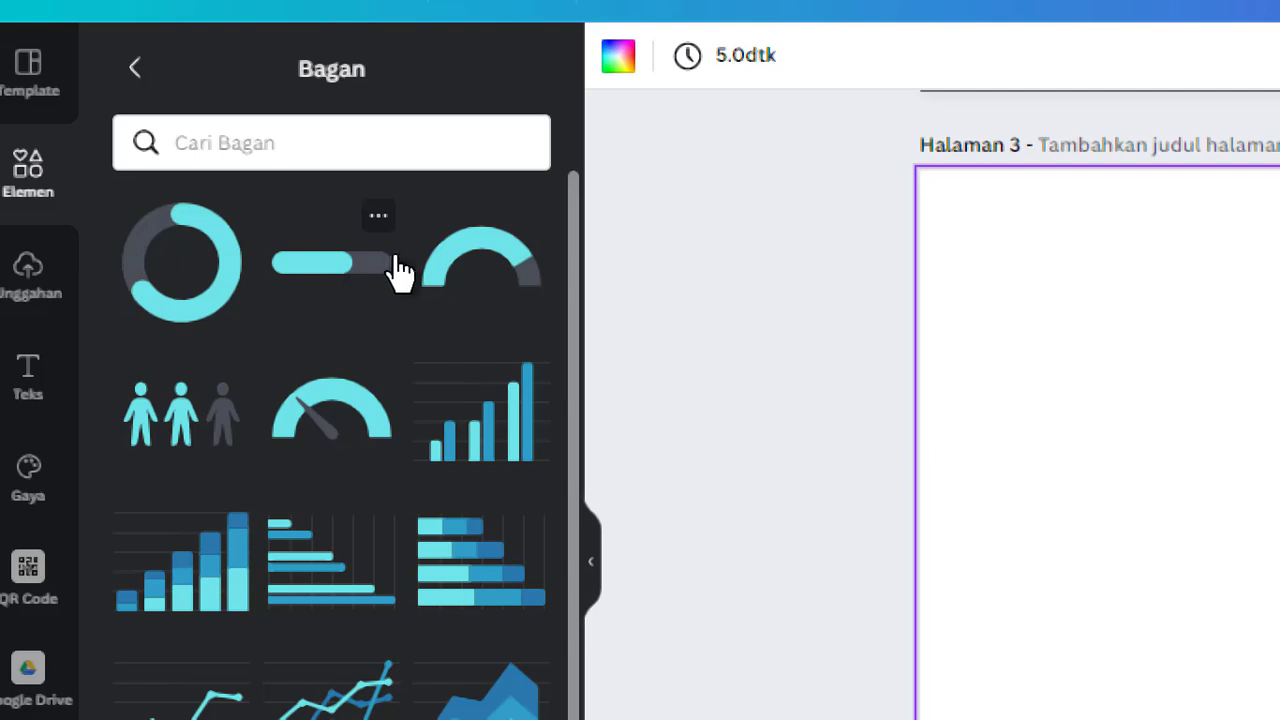
pyautogui.scroll(-1, 497, 519)
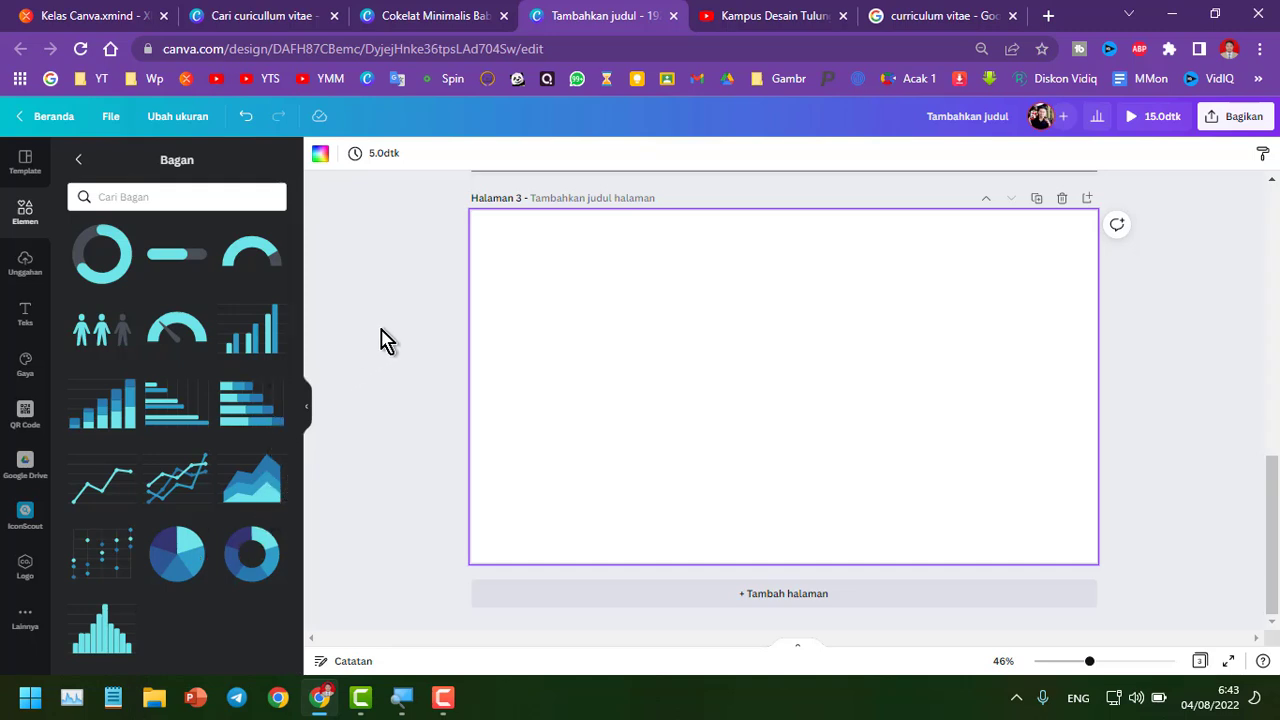
# Switch to the resume template design and examine its skill bars and progress rings across the pages
pyautogui.click(428, 14)
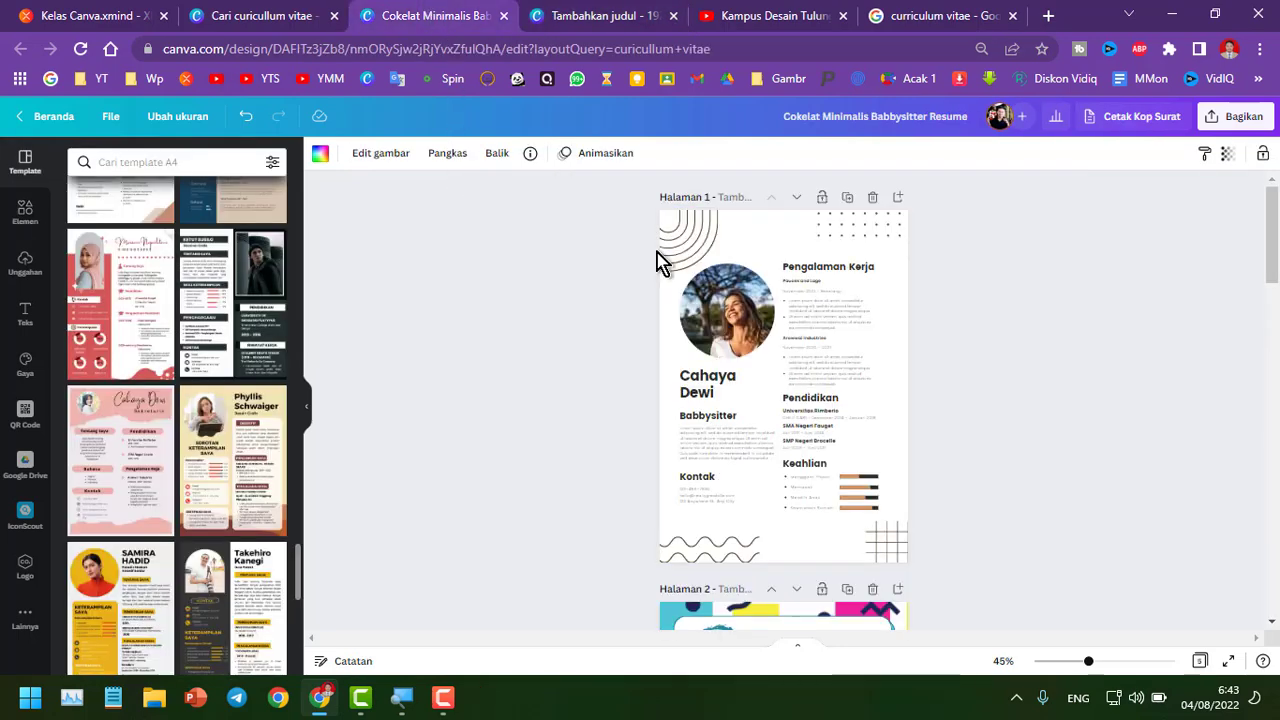
pyautogui.keyDown('ctrl'); pyautogui.scroll(5, 890, 440); pyautogui.keyUp('ctrl')
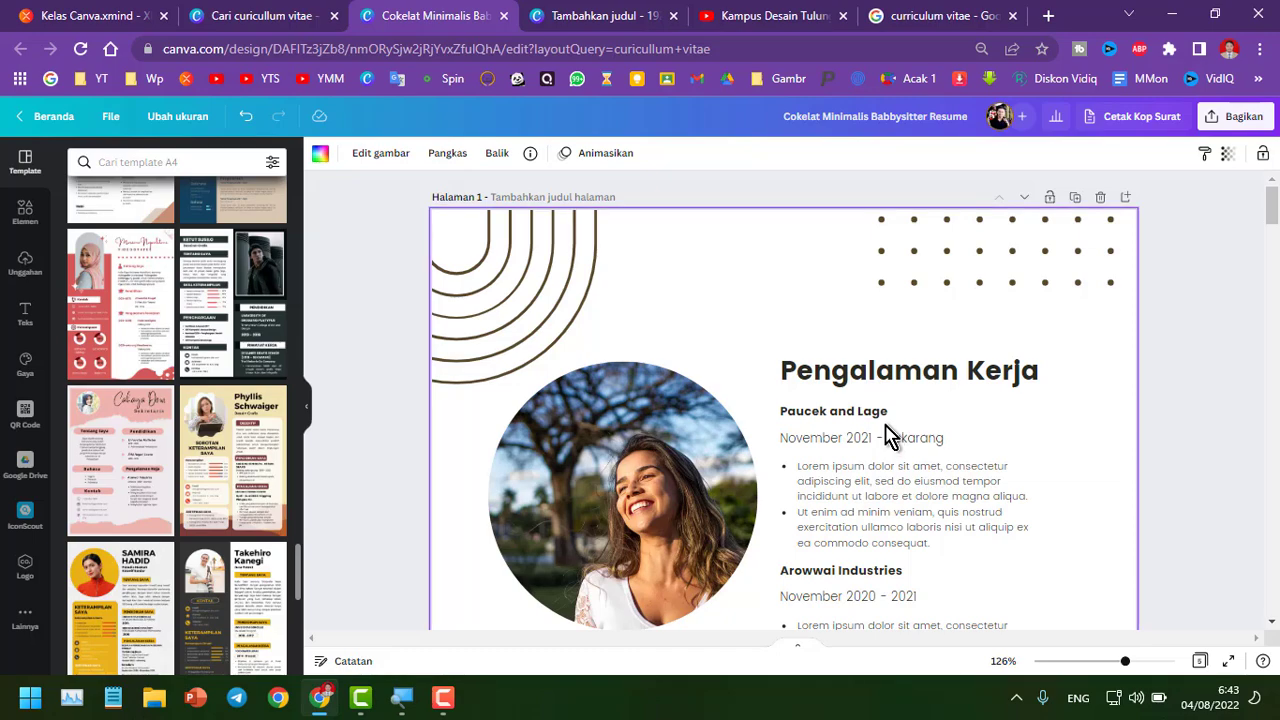
pyautogui.scroll(-6, 886, 440)
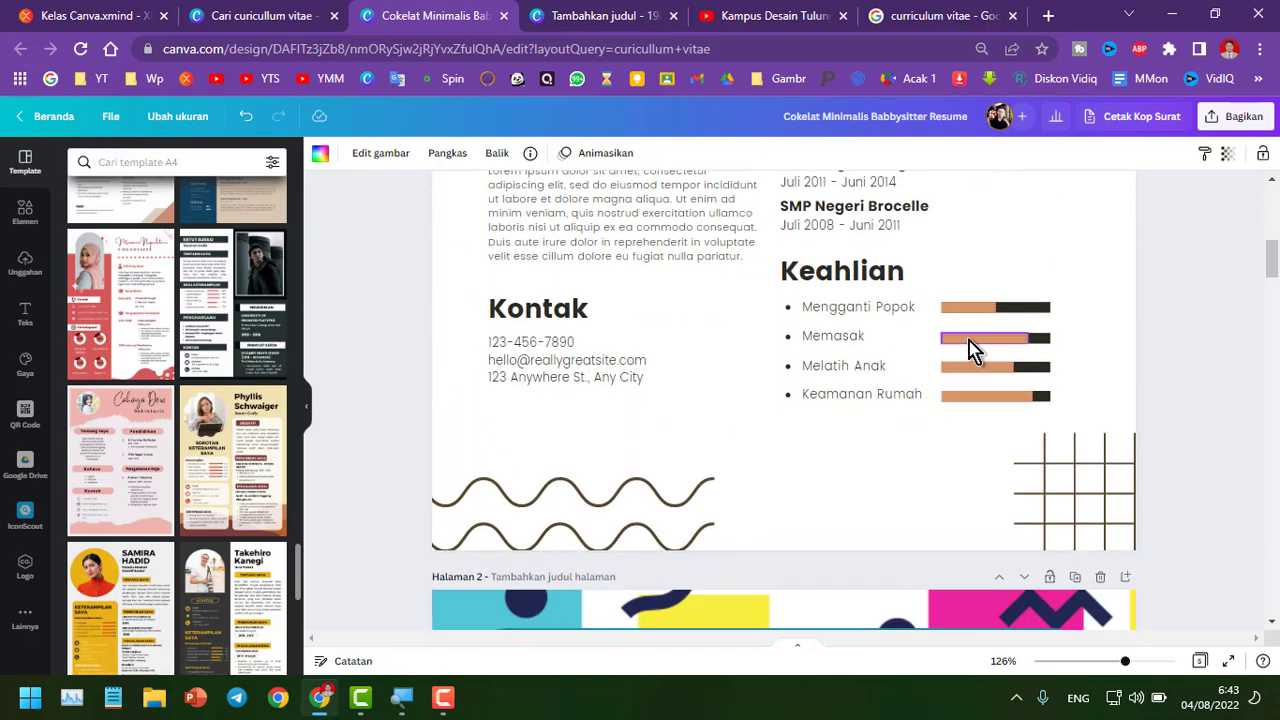
pyautogui.scroll(-10, 975, 365)
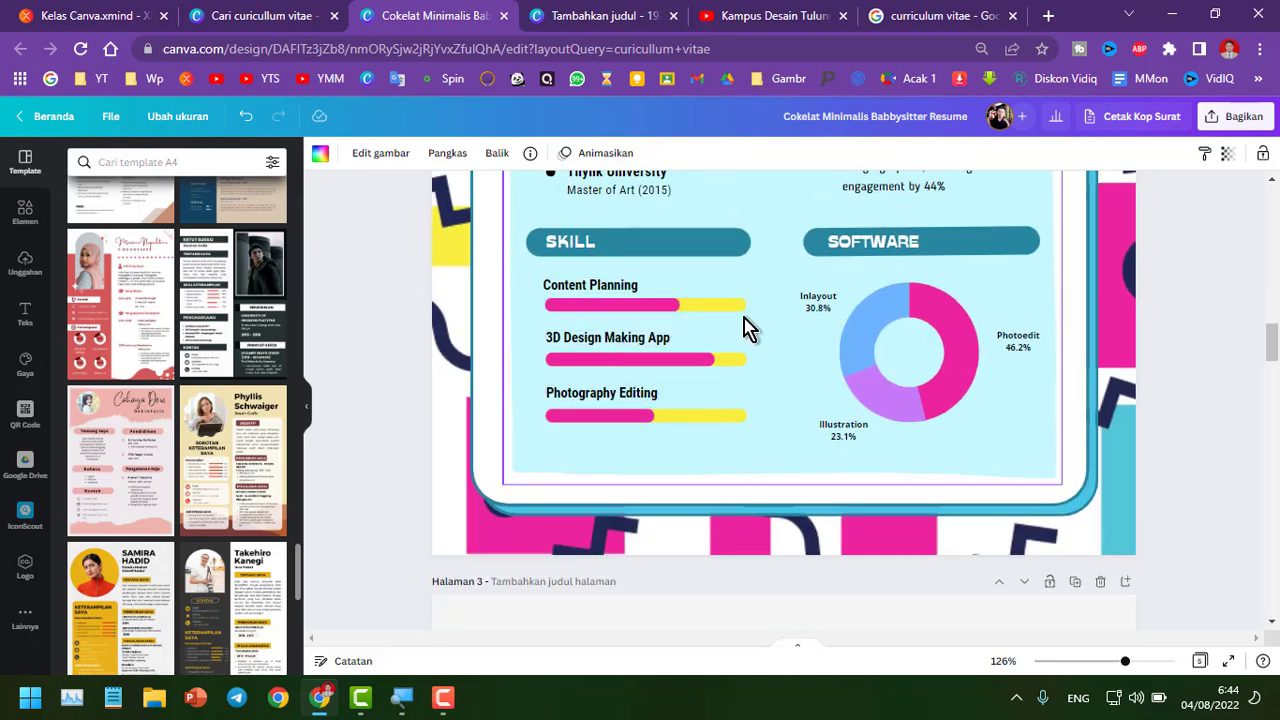
pyautogui.scroll(-10, 690, 500)
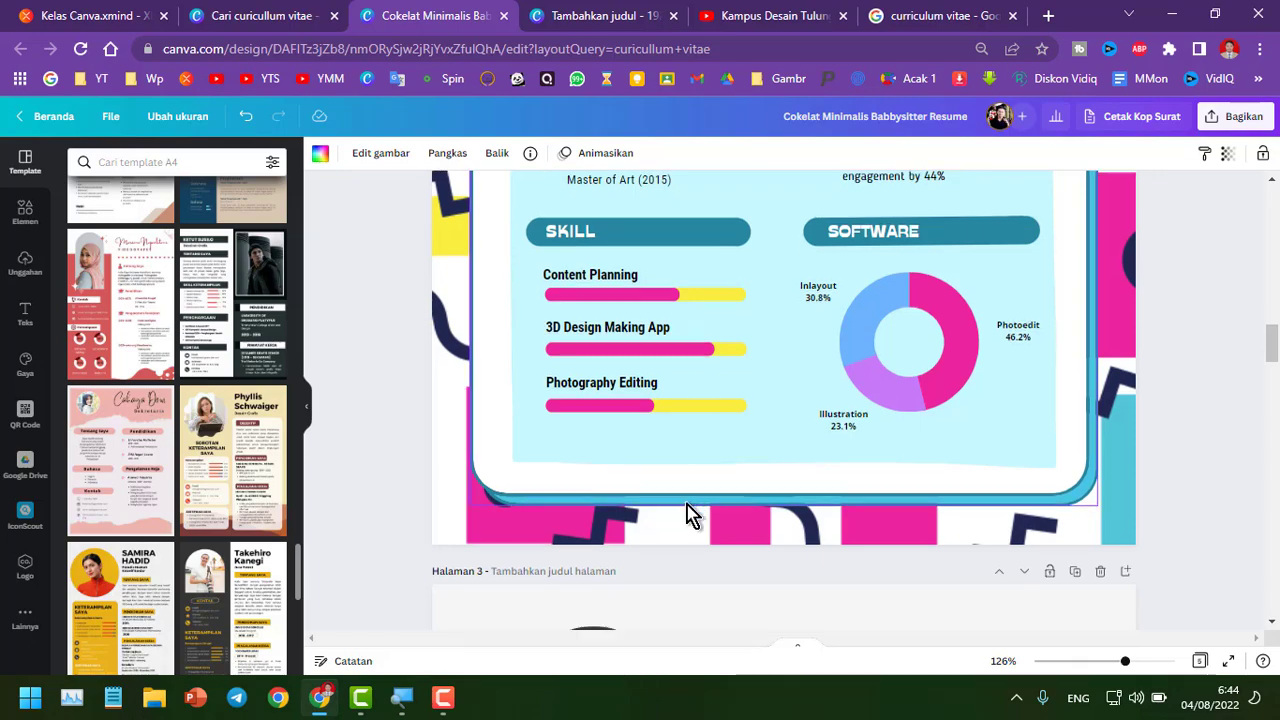
pyautogui.scroll(-3, 697, 485)
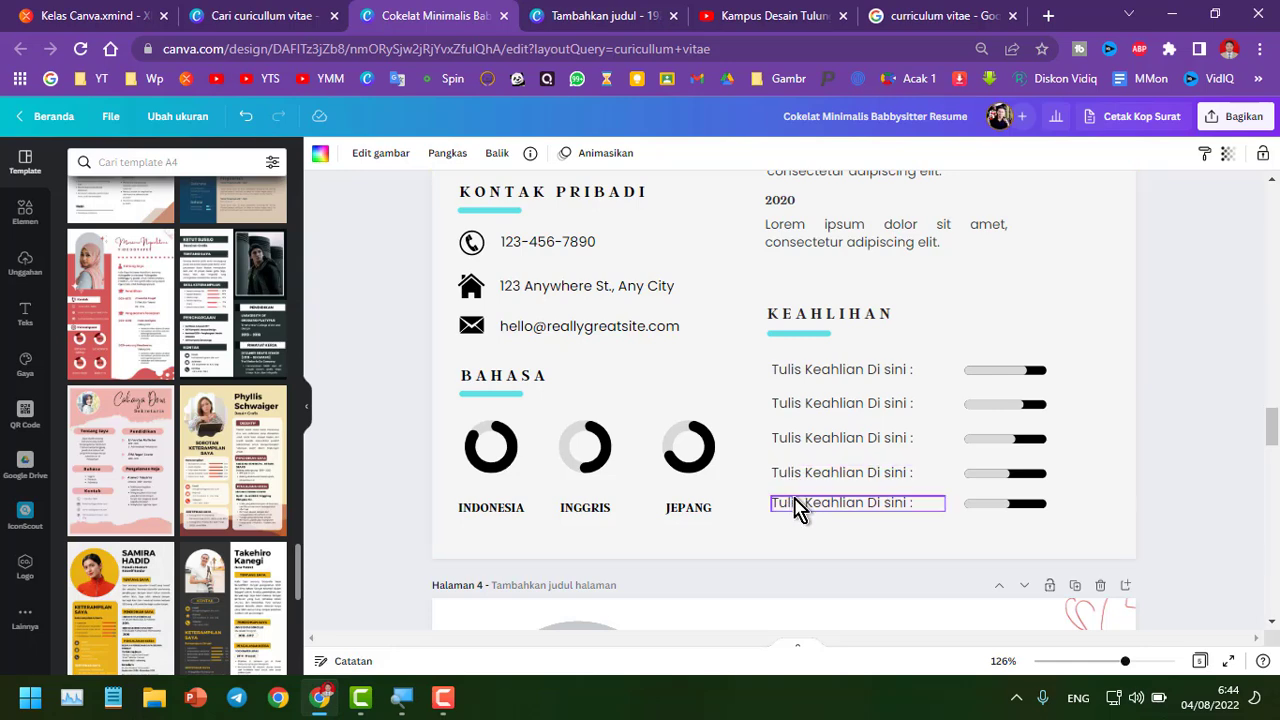
pyautogui.scroll(-9, 795, 520)
pyautogui.scroll(-3, 795, 535)
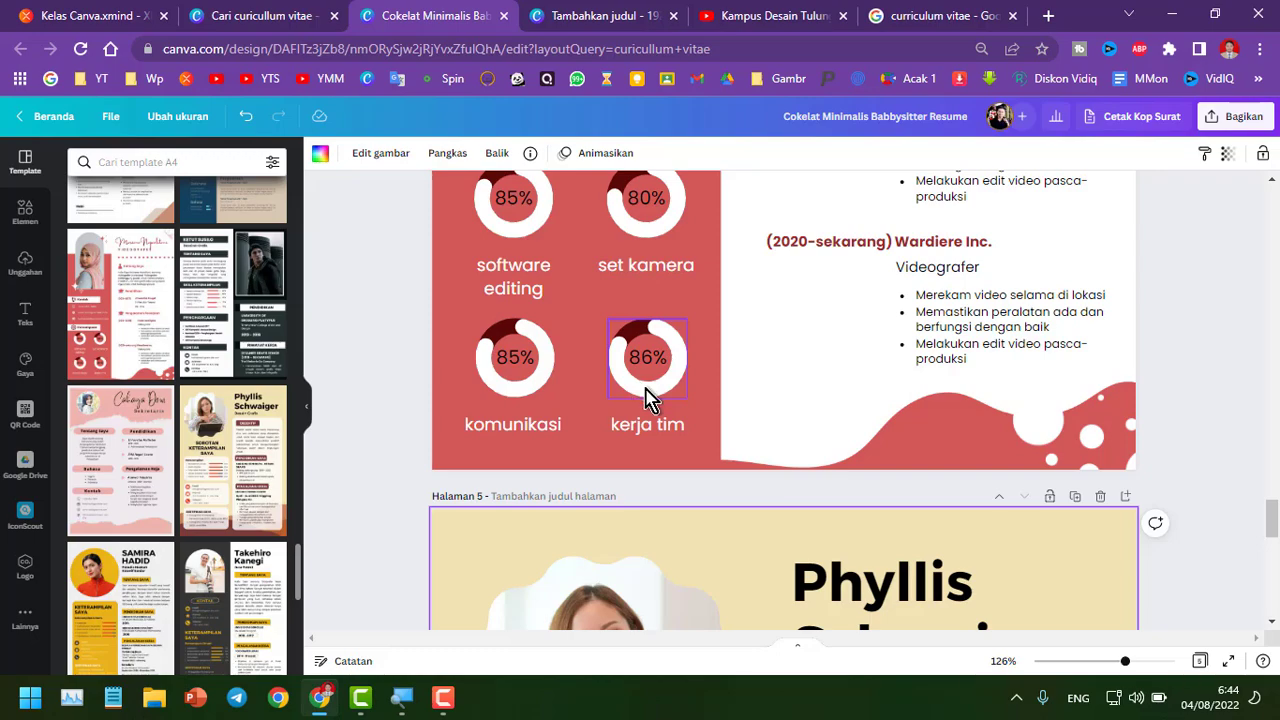
pyautogui.scroll(-7, 646, 394)
pyautogui.scroll(-3, 686, 530)
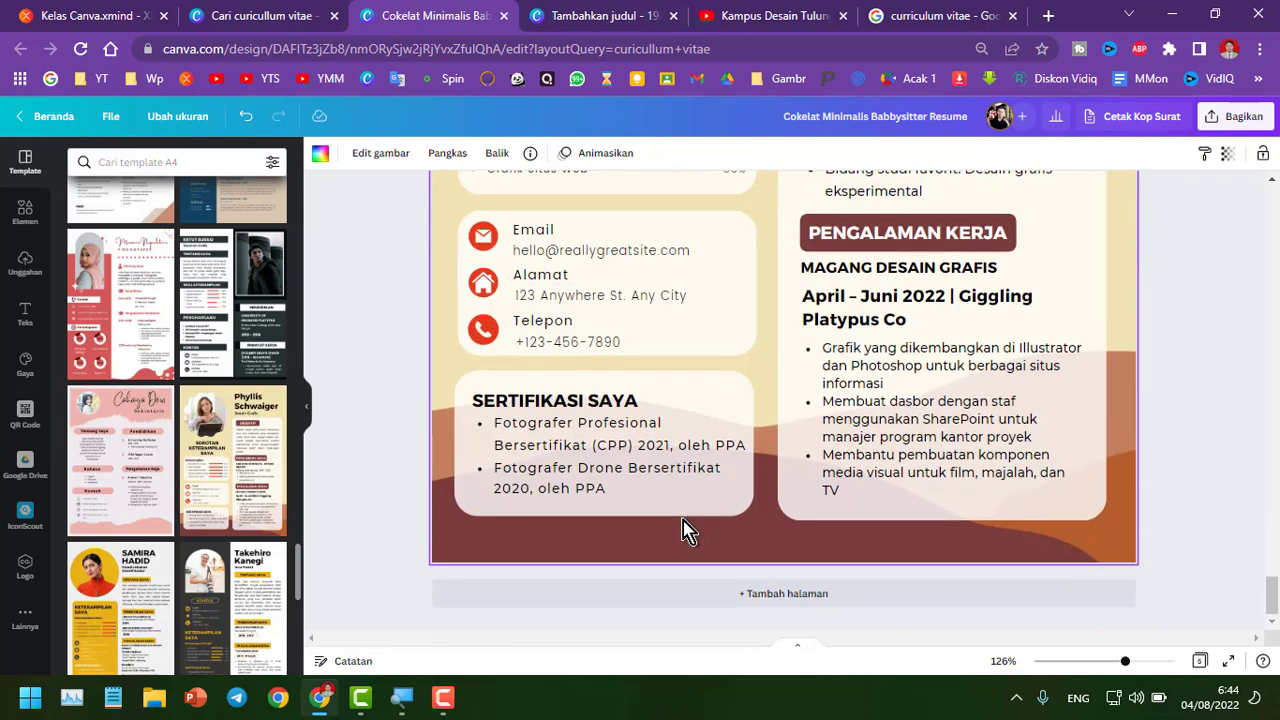
pyautogui.scroll(2, 623, 409)
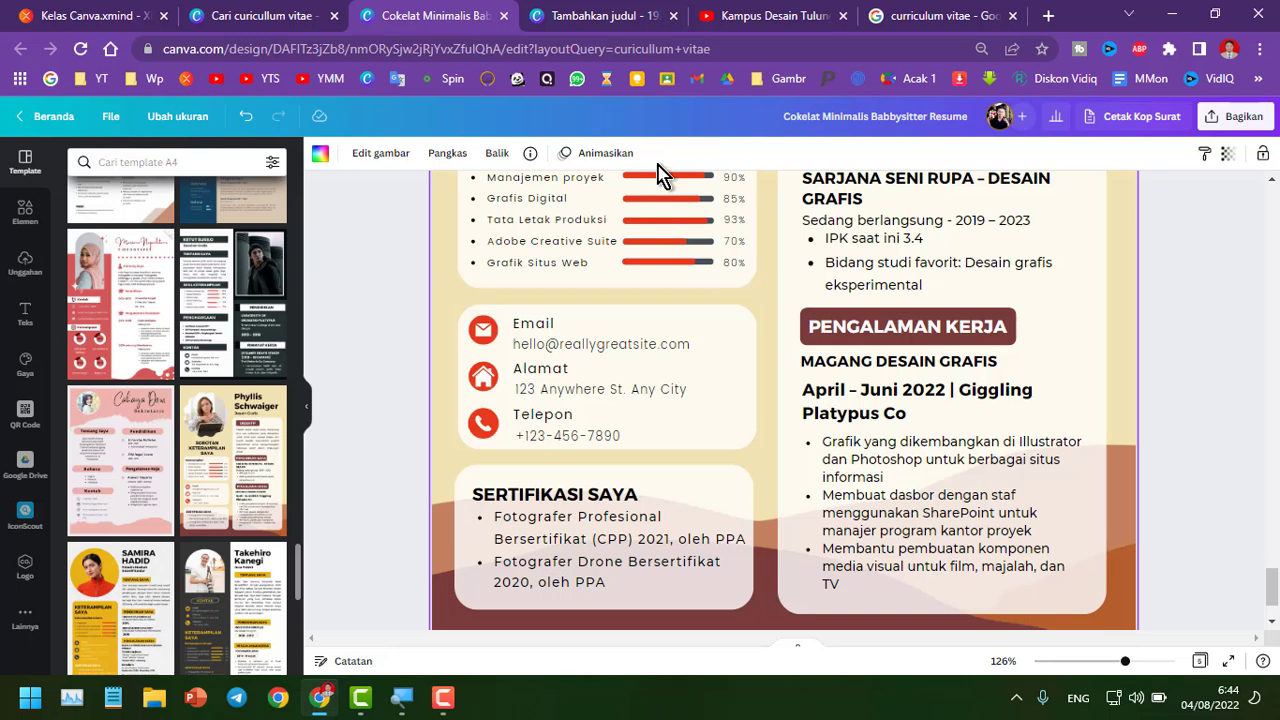
# Back in the blank design, add a progress ring chart from the Bagan elements to page 3
pyautogui.click(614, 14)
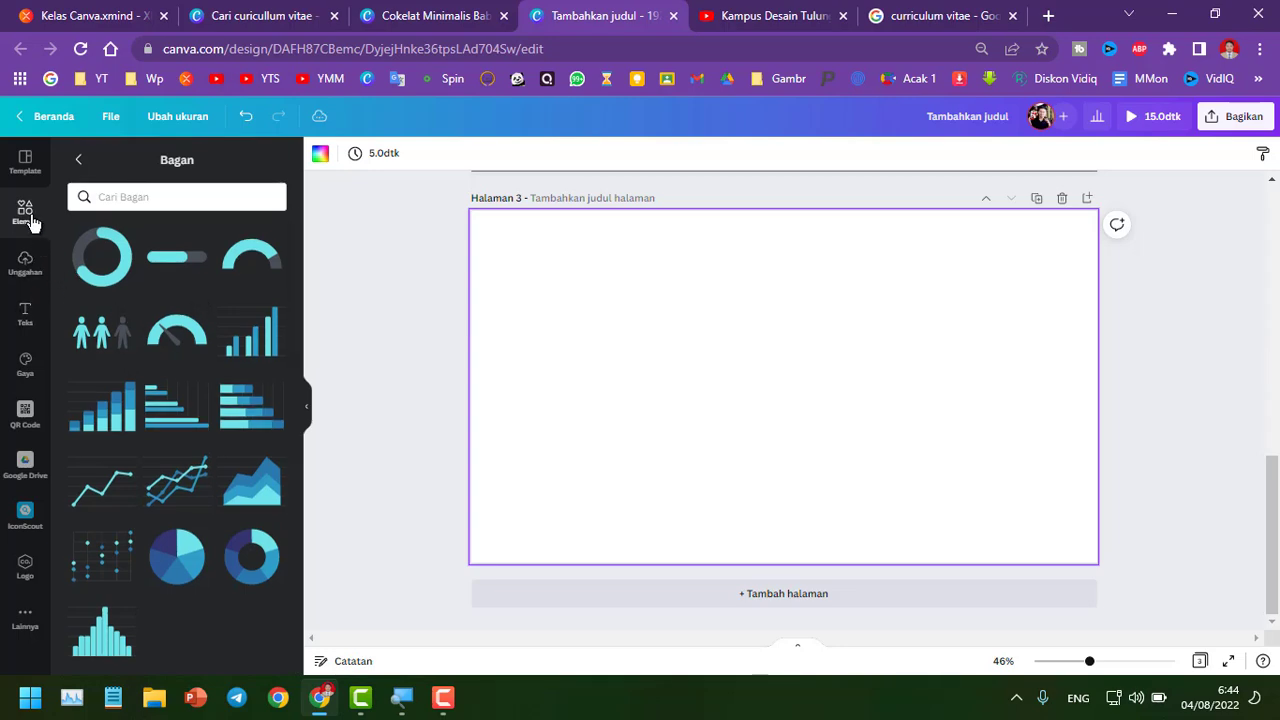
pyautogui.click(79, 160)
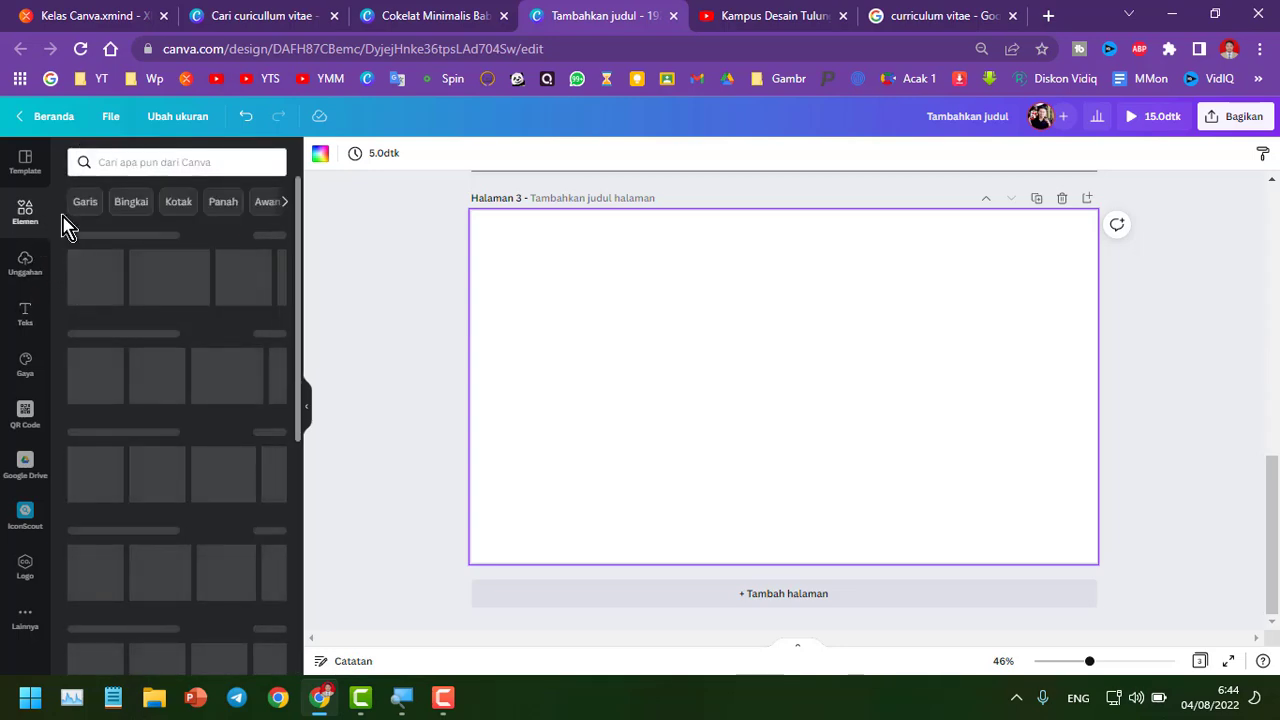
pyautogui.click(27, 163)
pyautogui.click(25, 210)
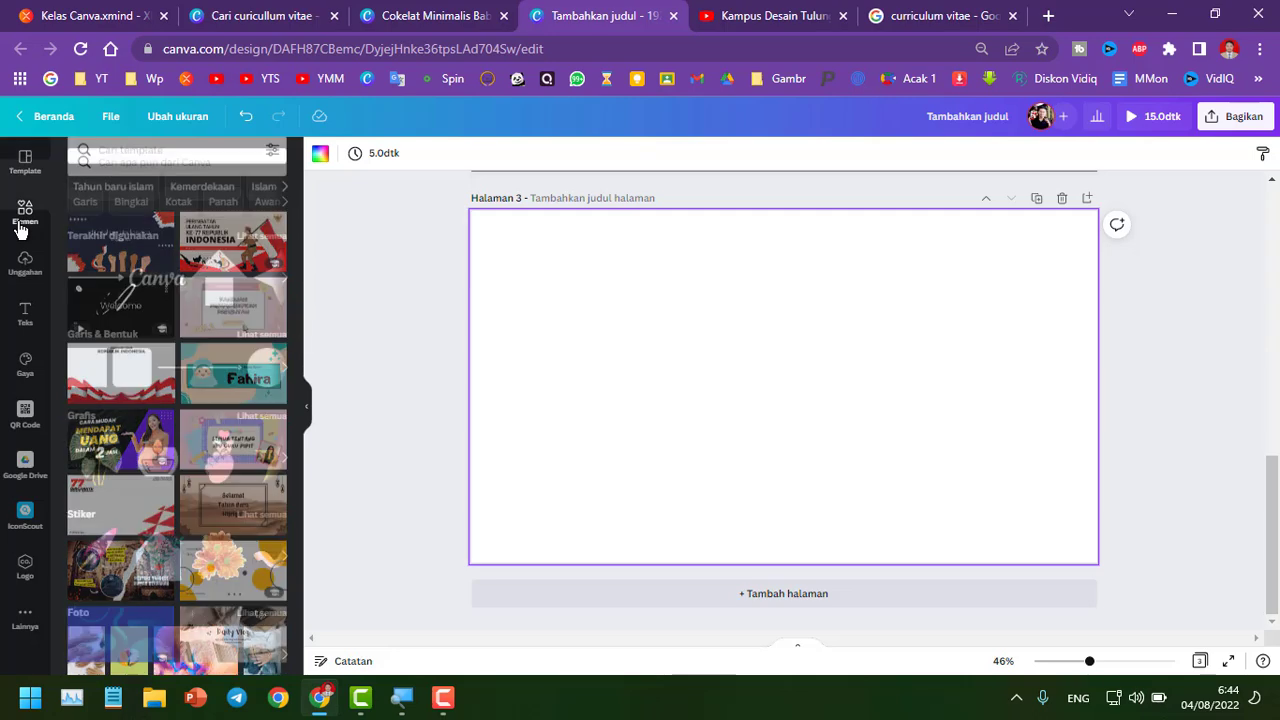
pyautogui.scroll(-10, 63, 289)
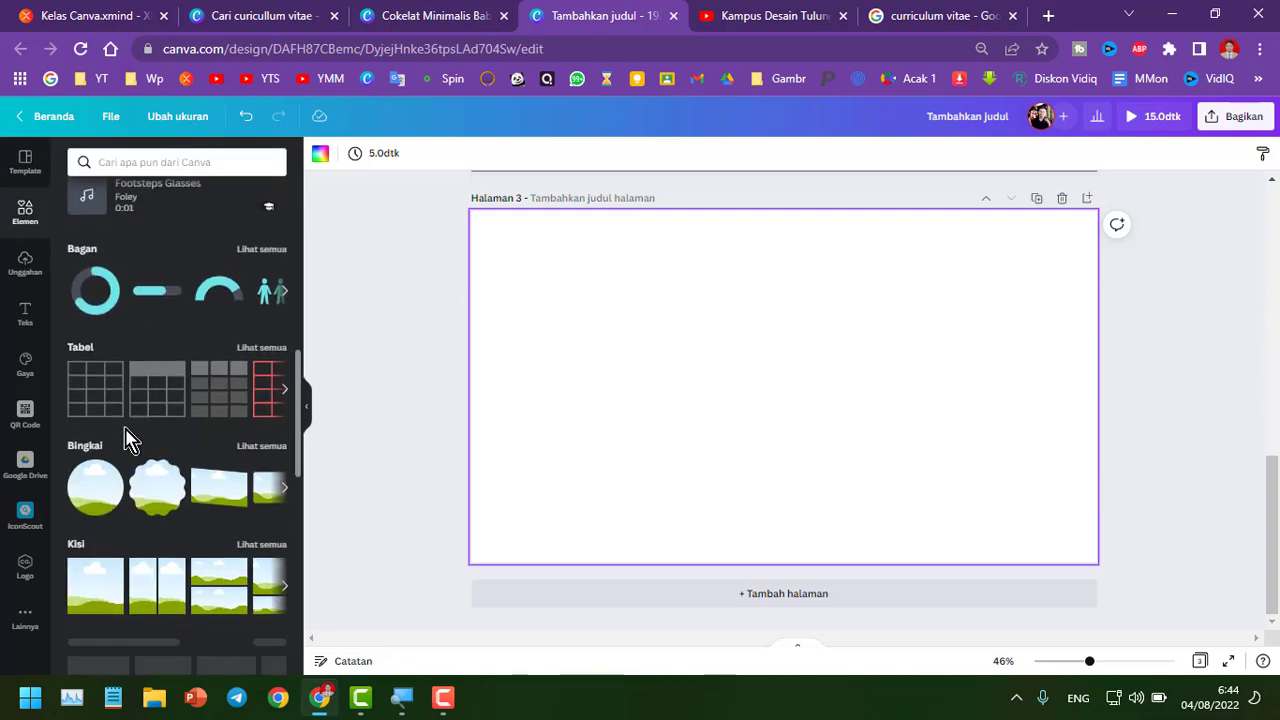
pyautogui.scroll(3, 80, 305)
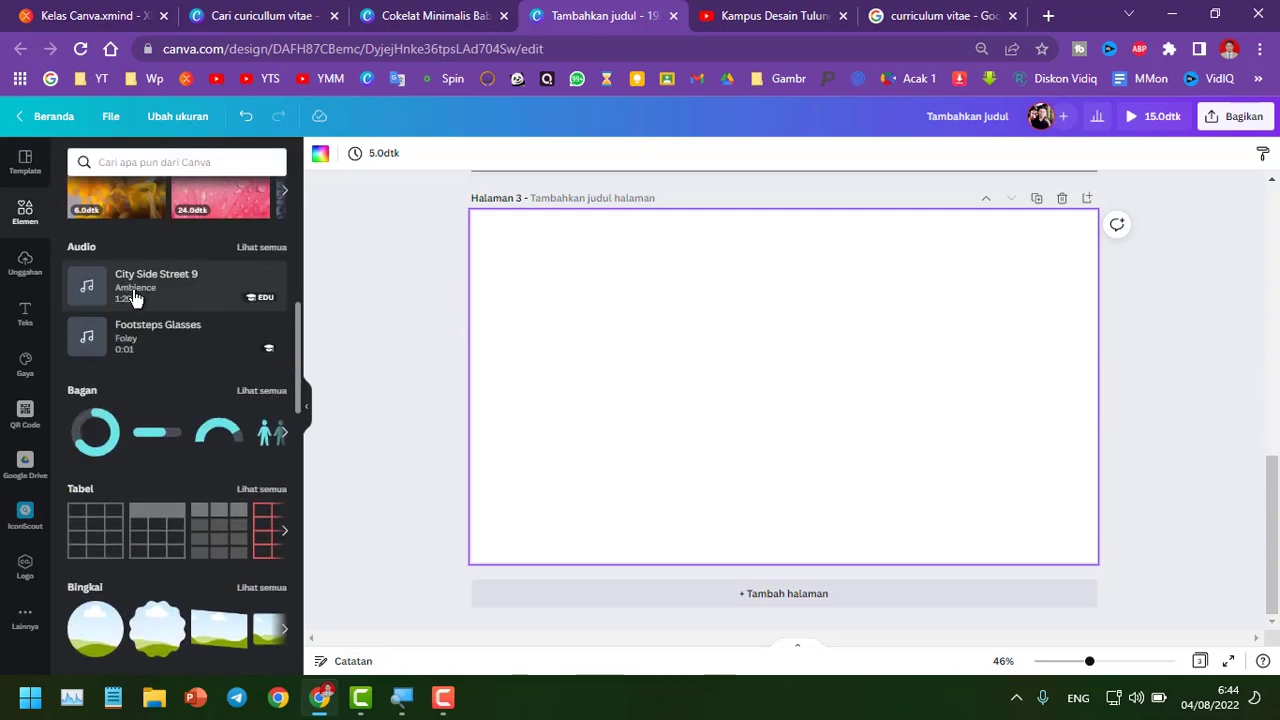
pyautogui.click(261, 391)
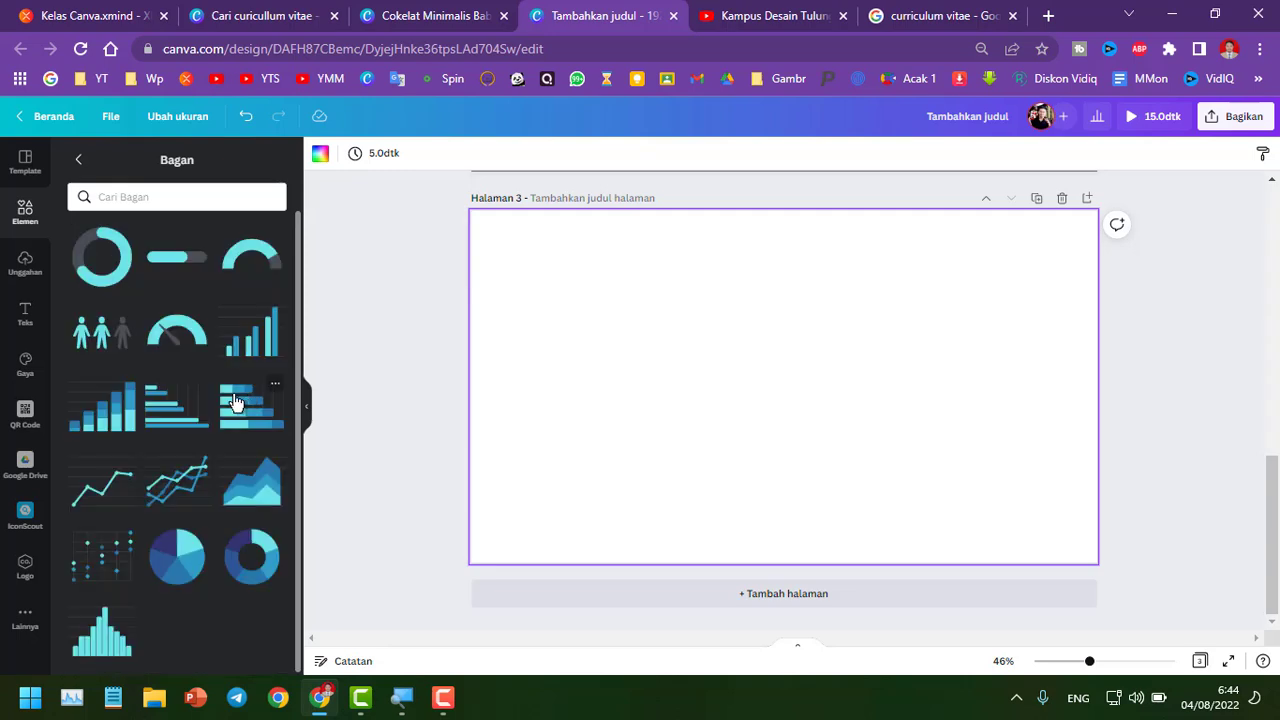
pyautogui.click(103, 257)
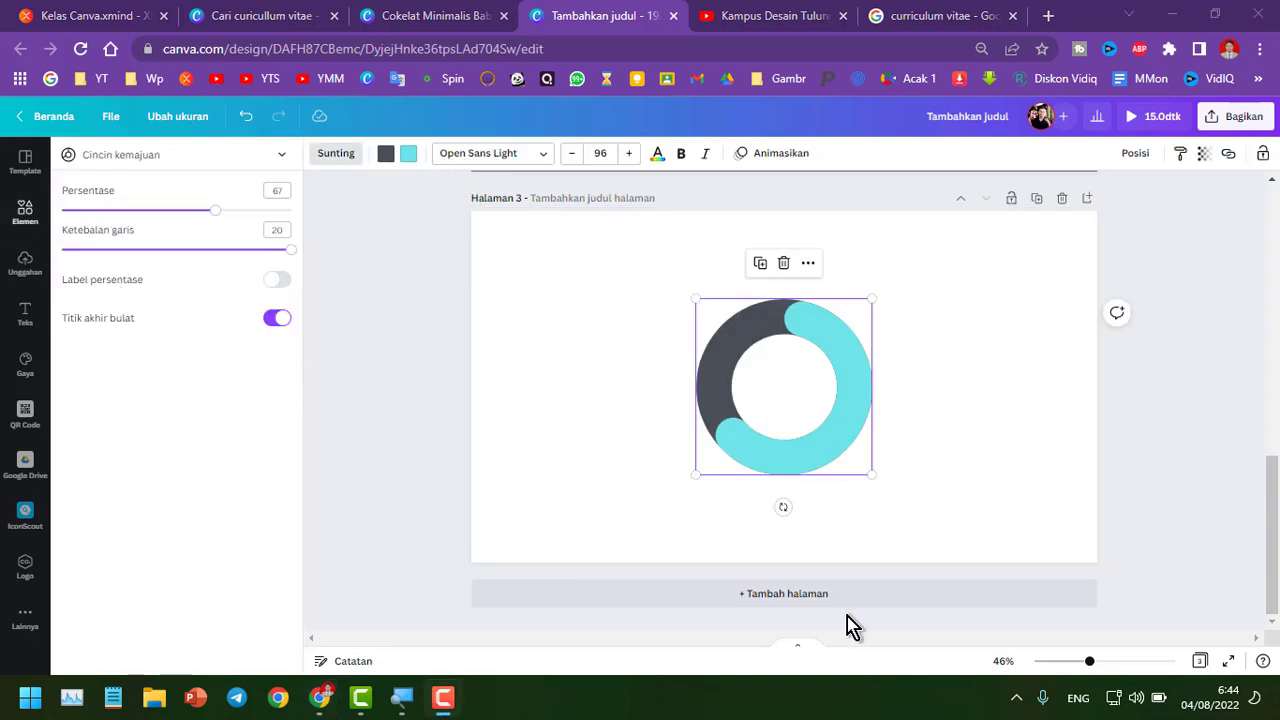
# Set the progress ring's percentage to 100 and back down to 75
pyautogui.scroll(3, 824, 424)
pyautogui.scroll(-3, 826, 424)
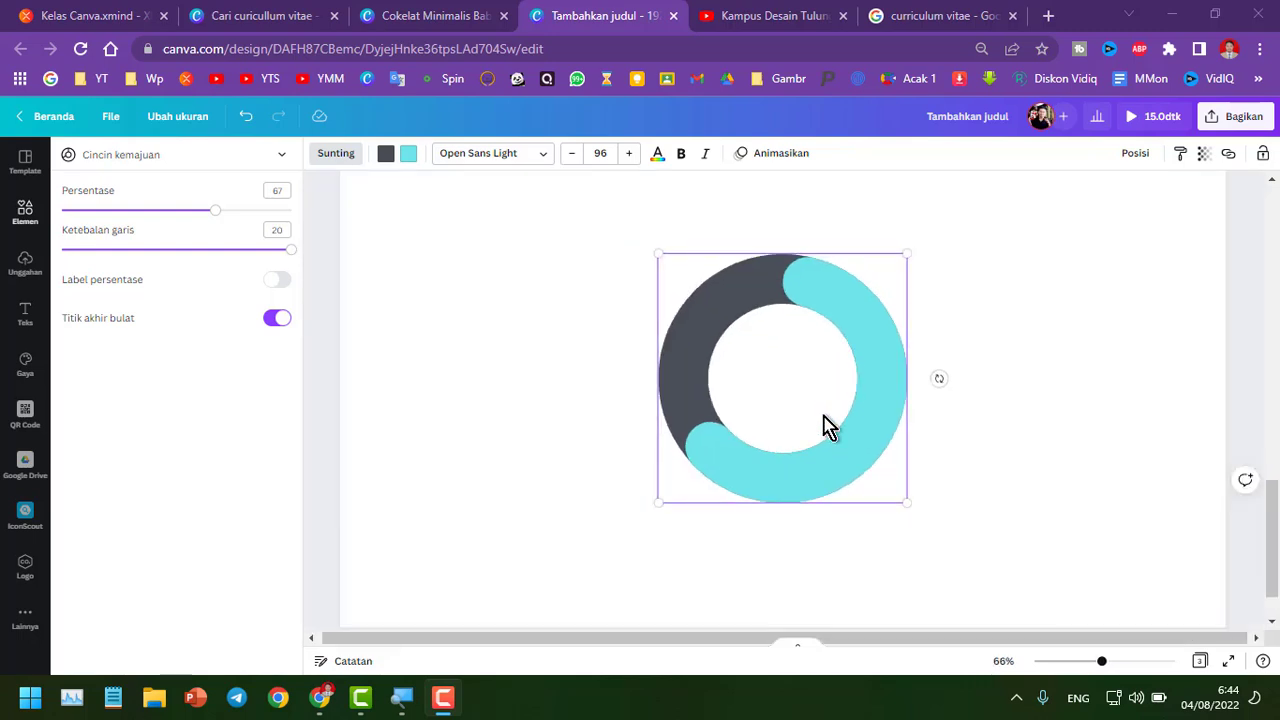
pyautogui.moveTo(823, 429); pyautogui.dragTo(631, 322)
pyautogui.scroll(3, 620, 340)
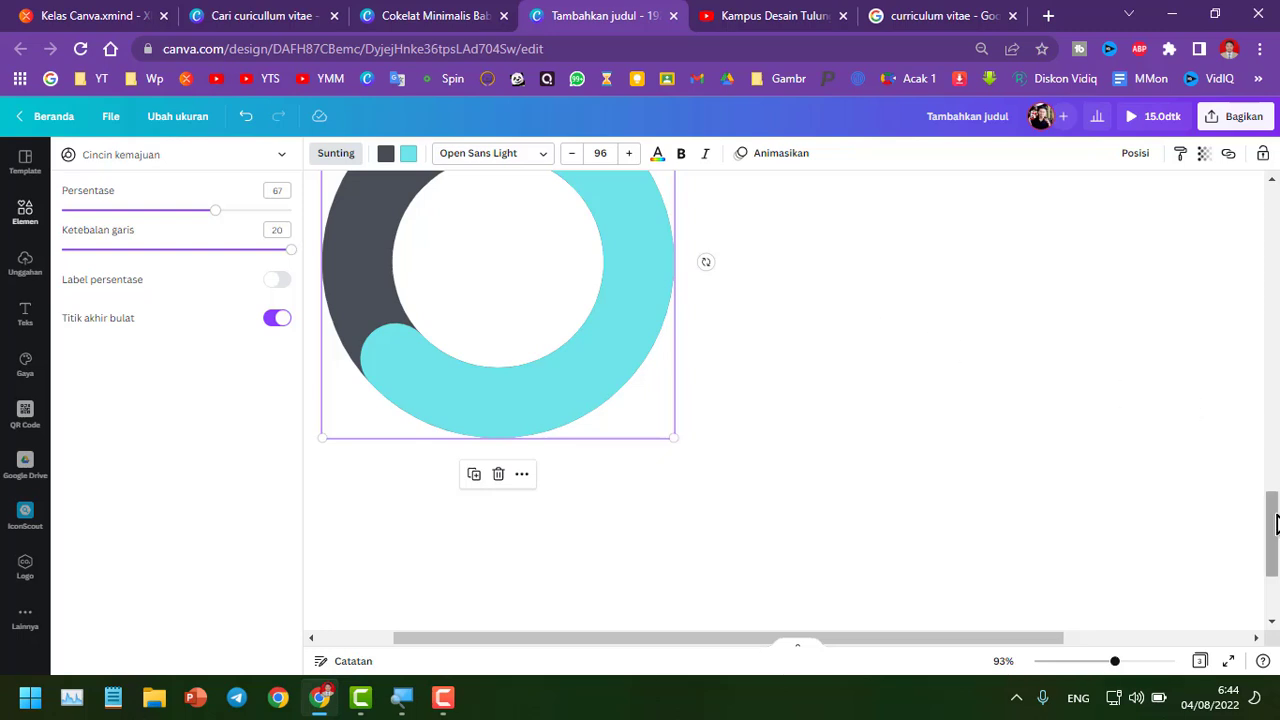
pyautogui.moveTo(1273, 530)
pyautogui.mouseDown()
pyautogui.moveTo(1273, 485)
pyautogui.moveTo(1271, 523)
pyautogui.mouseUp()
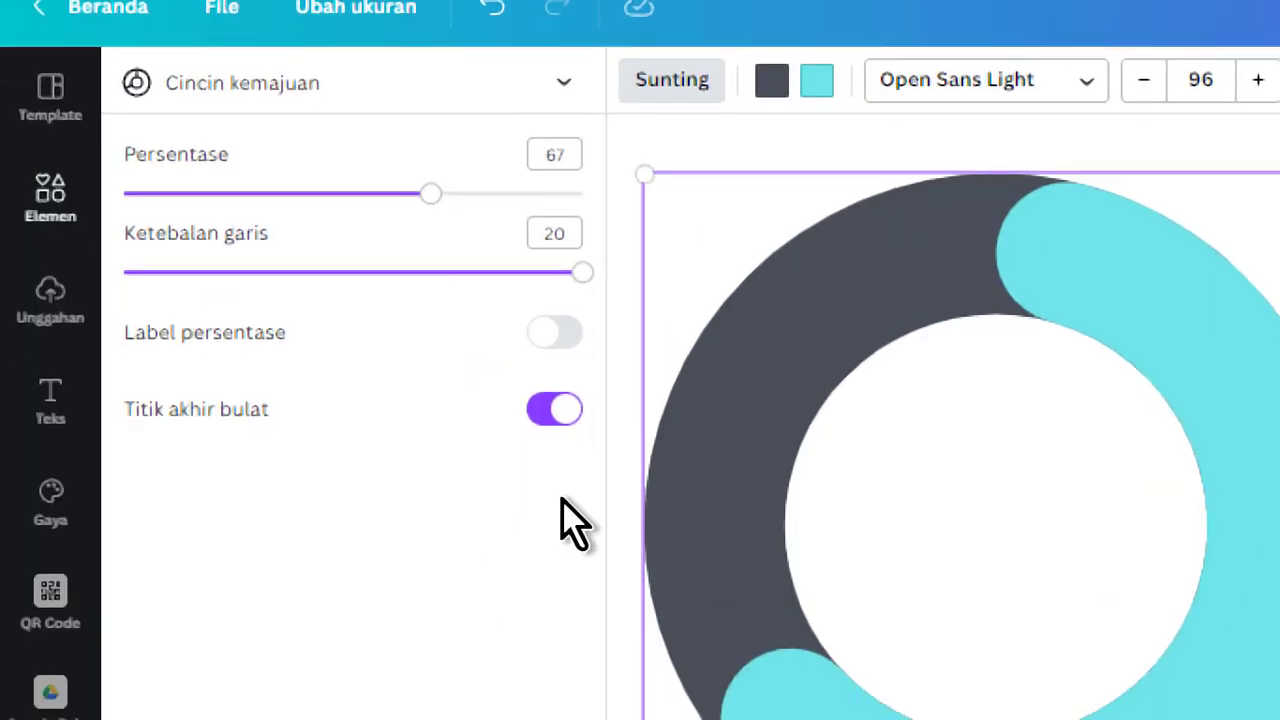
pyautogui.click(550, 156)
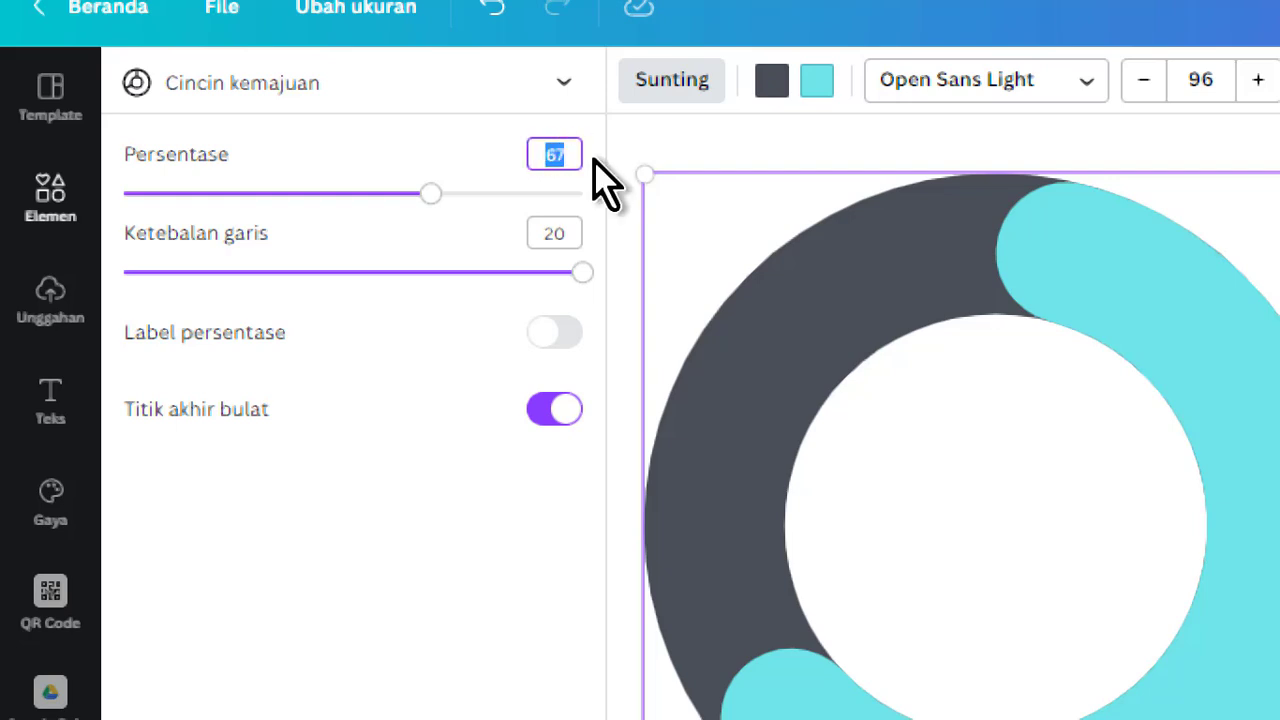
pyautogui.write('1')
pyautogui.write('00')
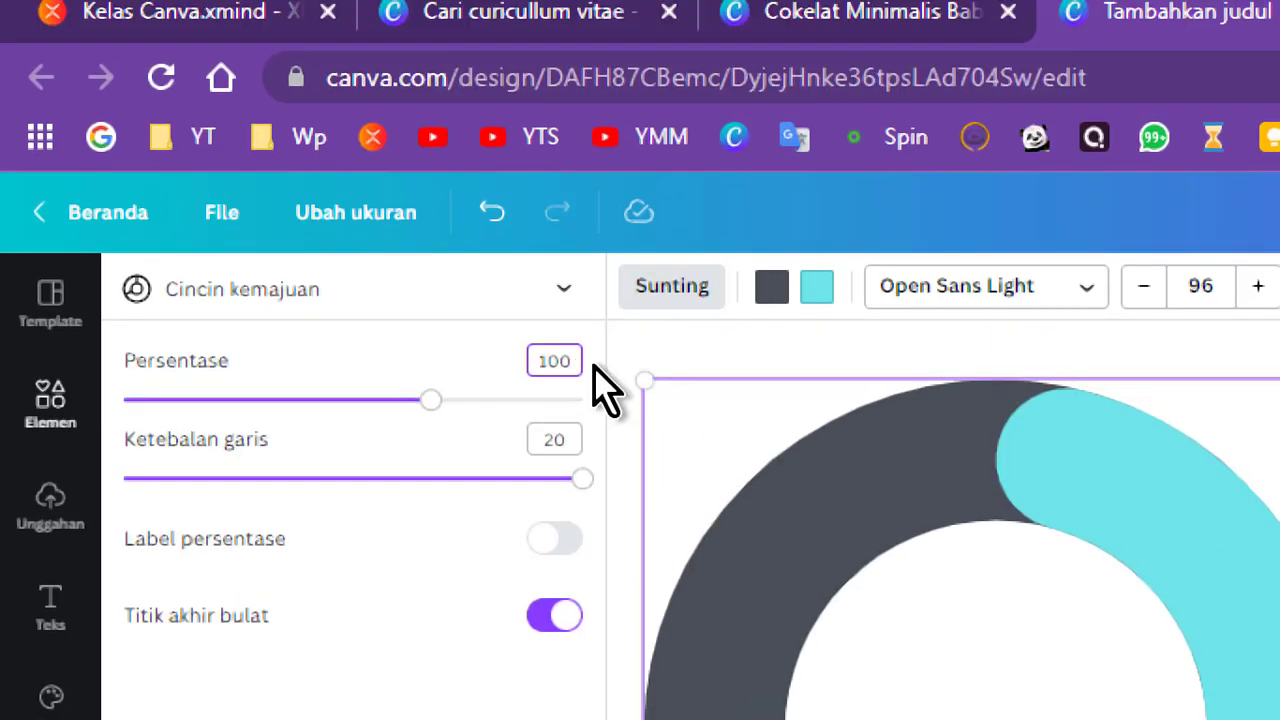
pyautogui.press('Return')
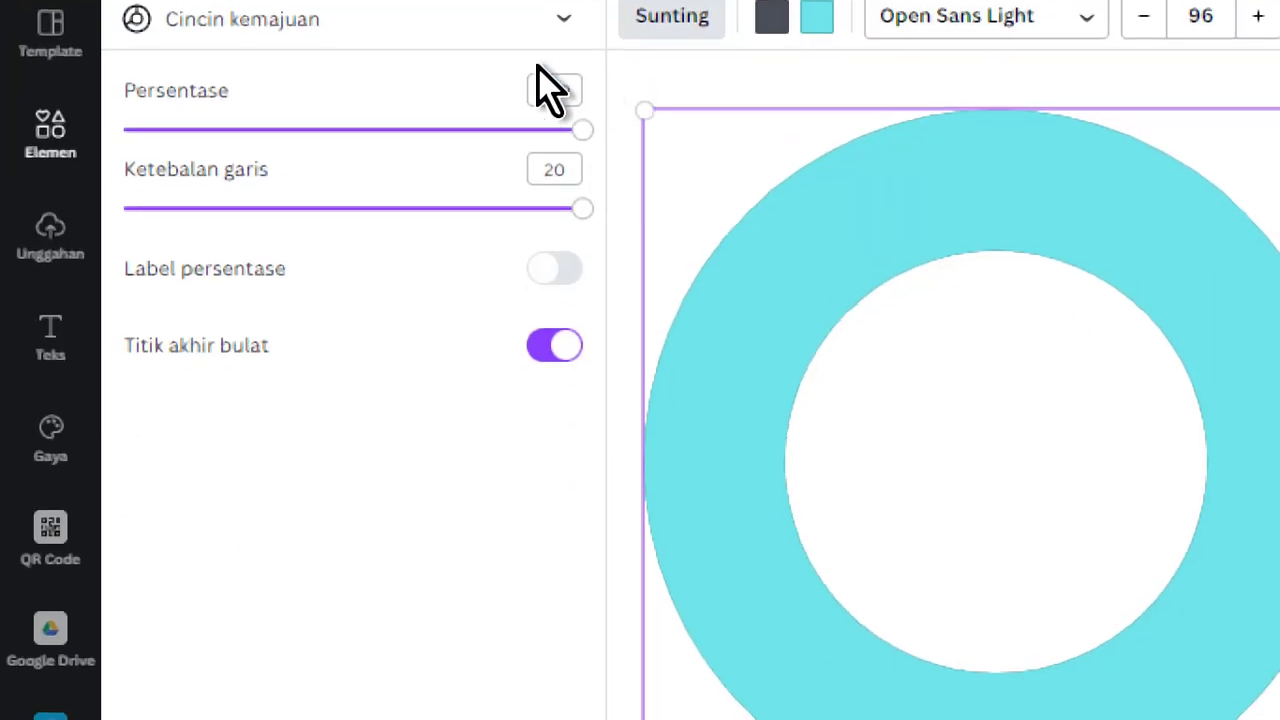
pyautogui.click(530, 90)
pyautogui.press('Return')
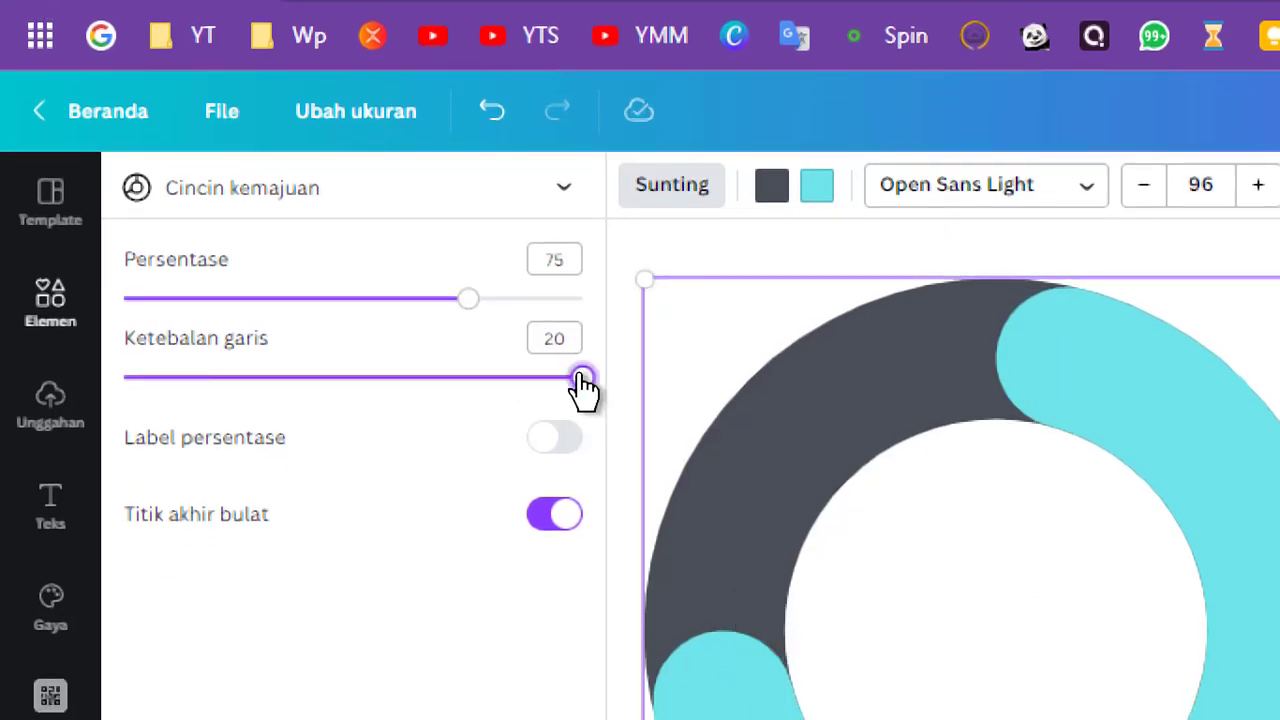
# Show the percentage label on the progress ring and turn off its rounded end caps
pyautogui.moveTo(582, 378)
pyautogui.mouseDown()
pyautogui.moveTo(200, 380)
pyautogui.moveTo(728, 400)
pyautogui.moveTo(251, 420)
pyautogui.moveTo(703, 443)
pyautogui.moveTo(137, 417)
pyautogui.moveTo(651, 434)
pyautogui.moveTo(550, 410)
pyautogui.moveTo(651, 409)
pyautogui.mouseUp()
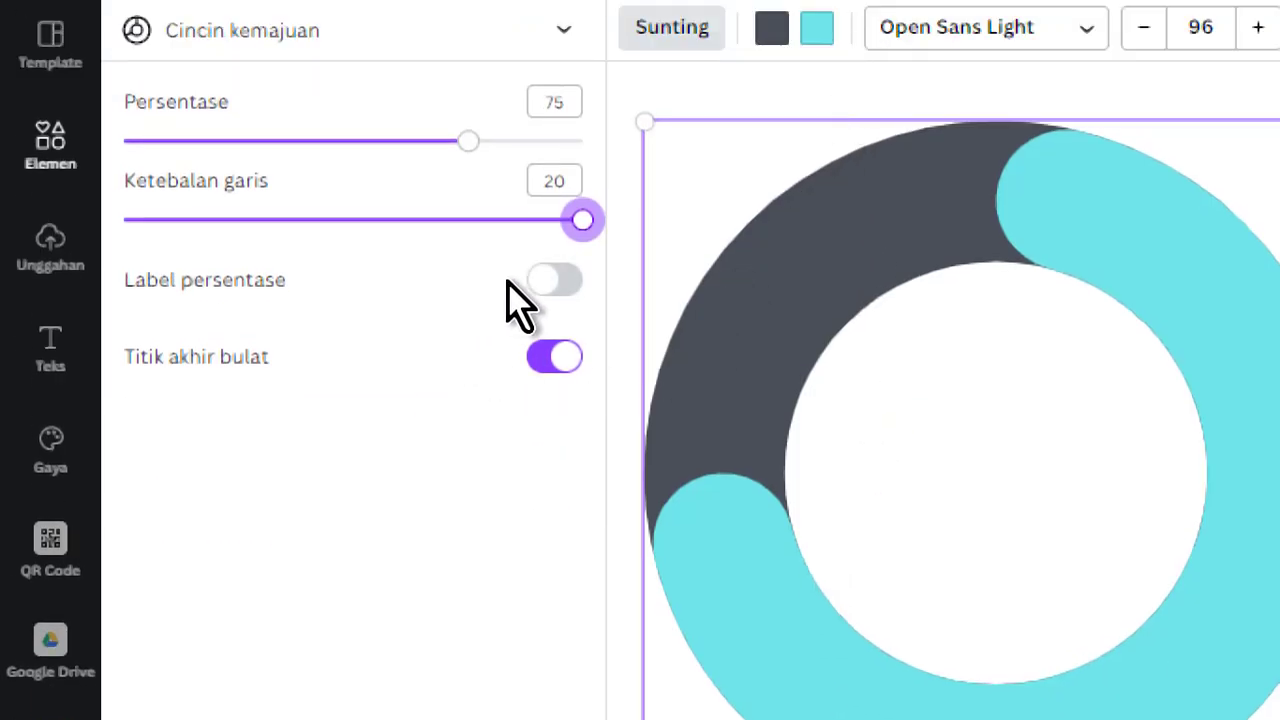
pyautogui.click(558, 283)
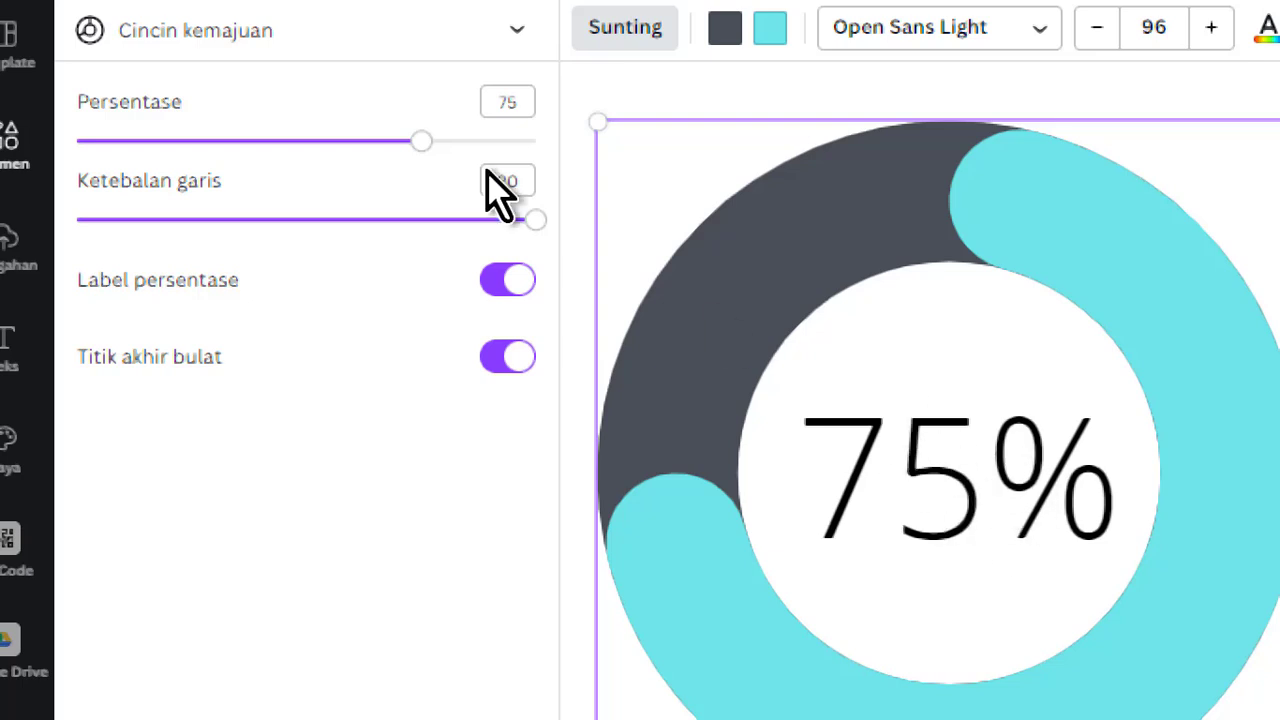
pyautogui.click(492, 352)
pyautogui.click(514, 376)
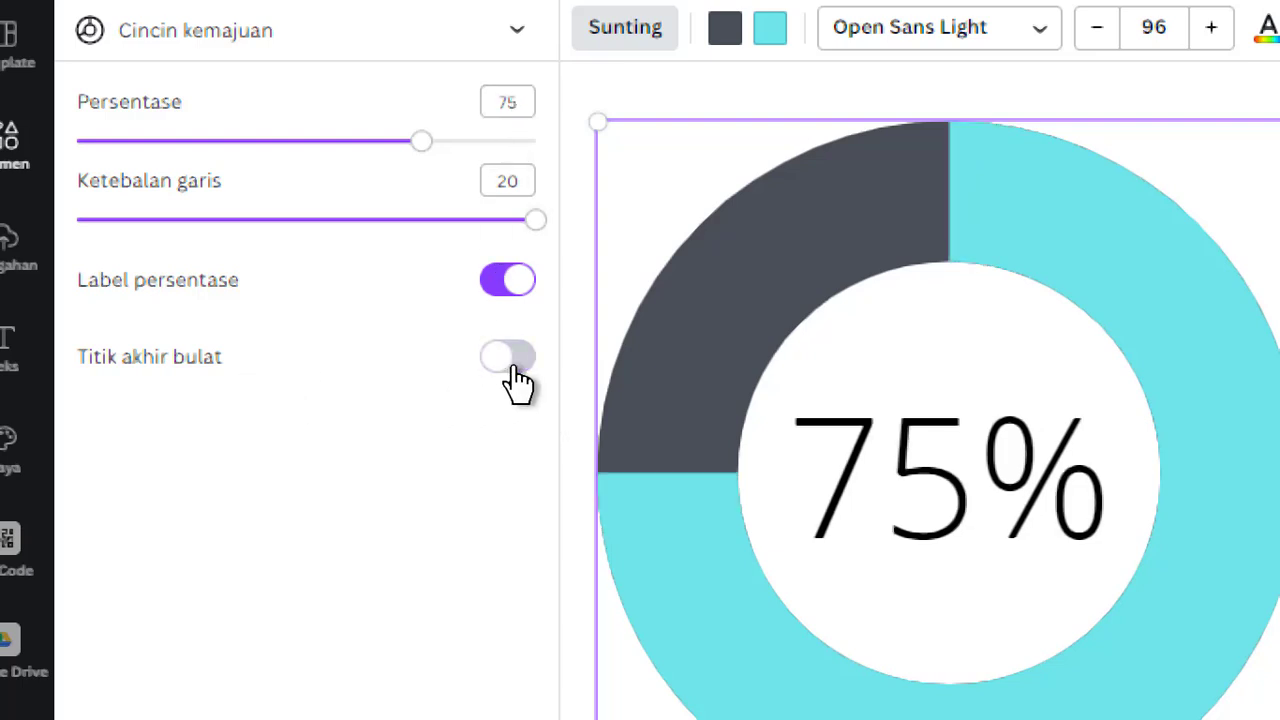
pyautogui.click(514, 376)
pyautogui.click(517, 378)
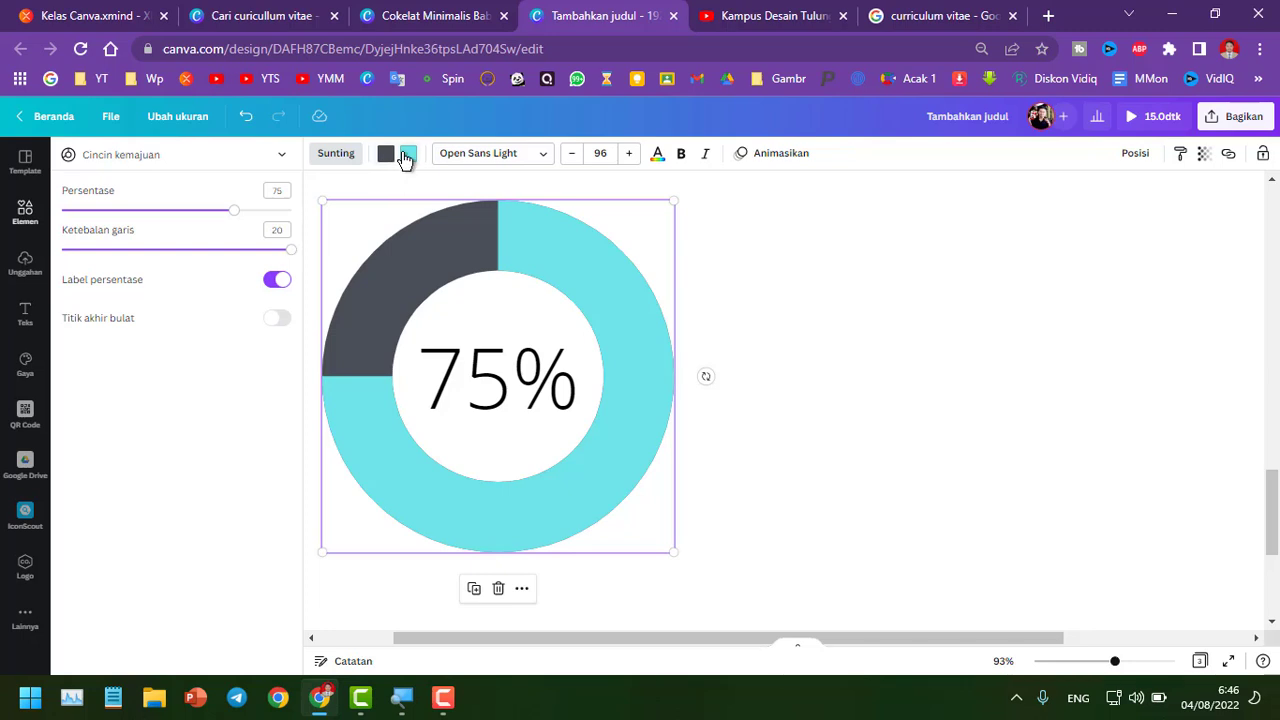
# Color the ring's progress arc bright red and set the percentage label font to Poppins ExtraBold
pyautogui.click(406, 155)
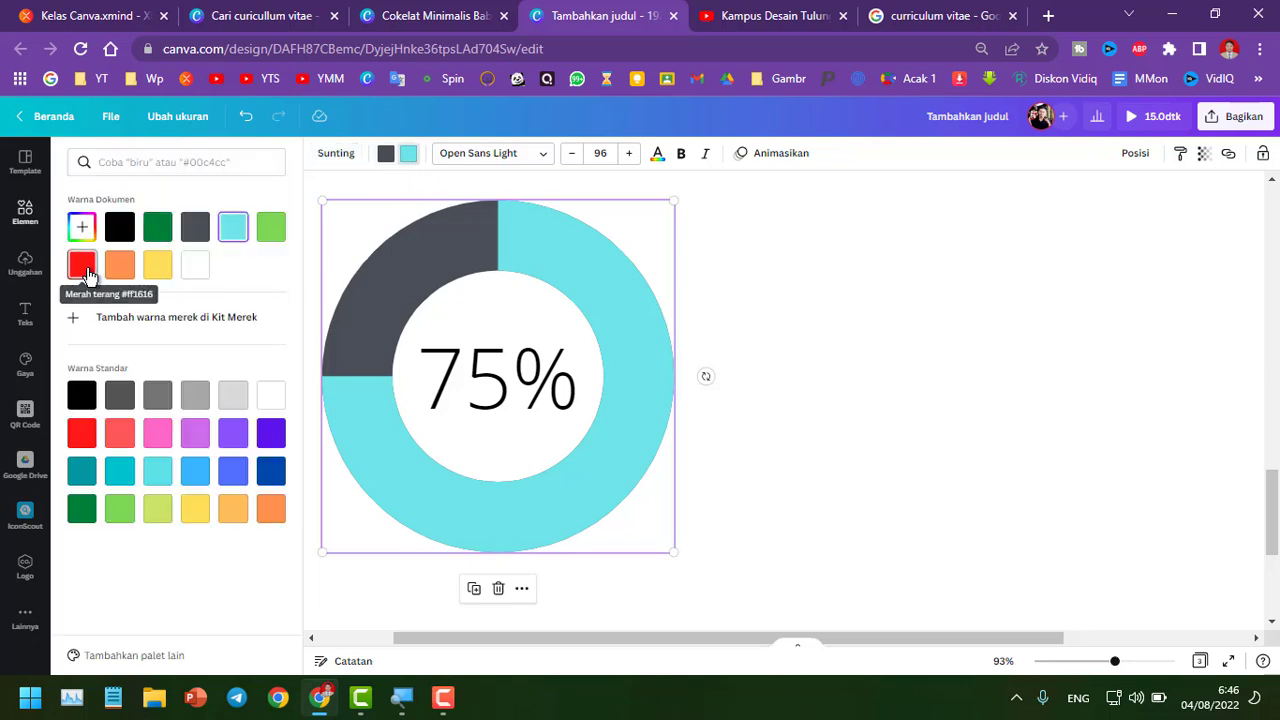
pyautogui.click(87, 272)
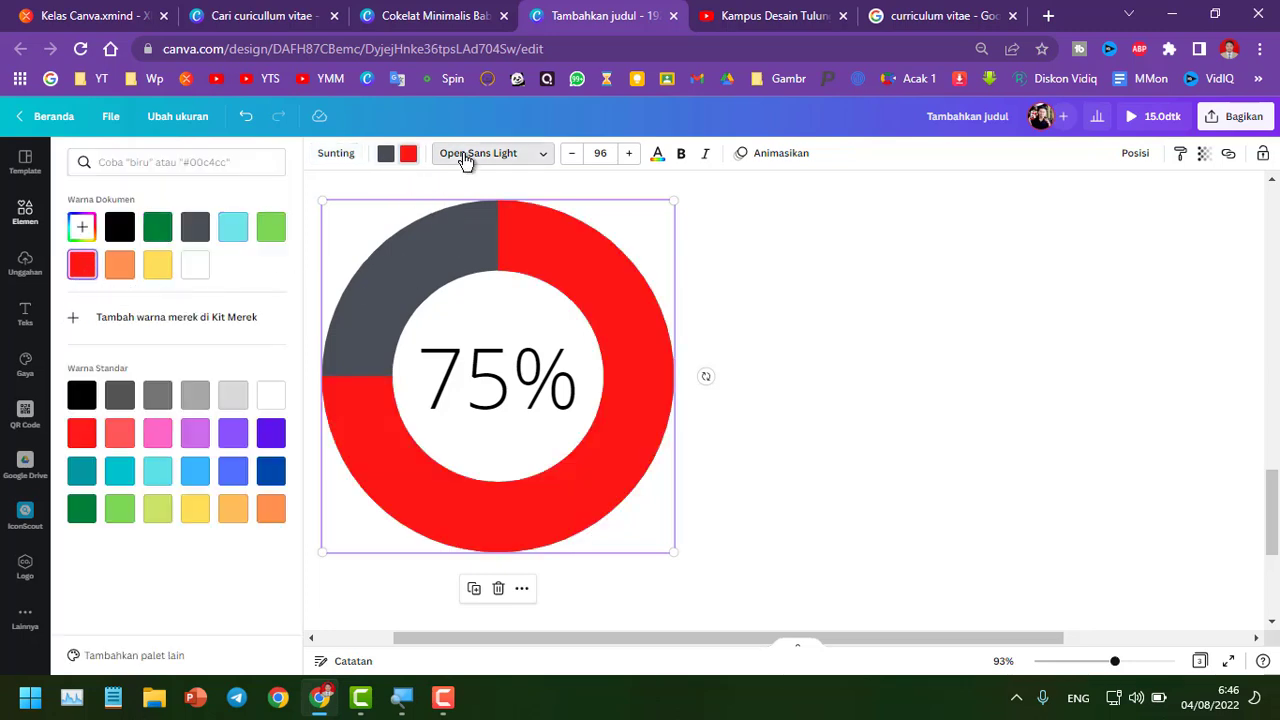
pyautogui.click(466, 156)
pyautogui.click(155, 344)
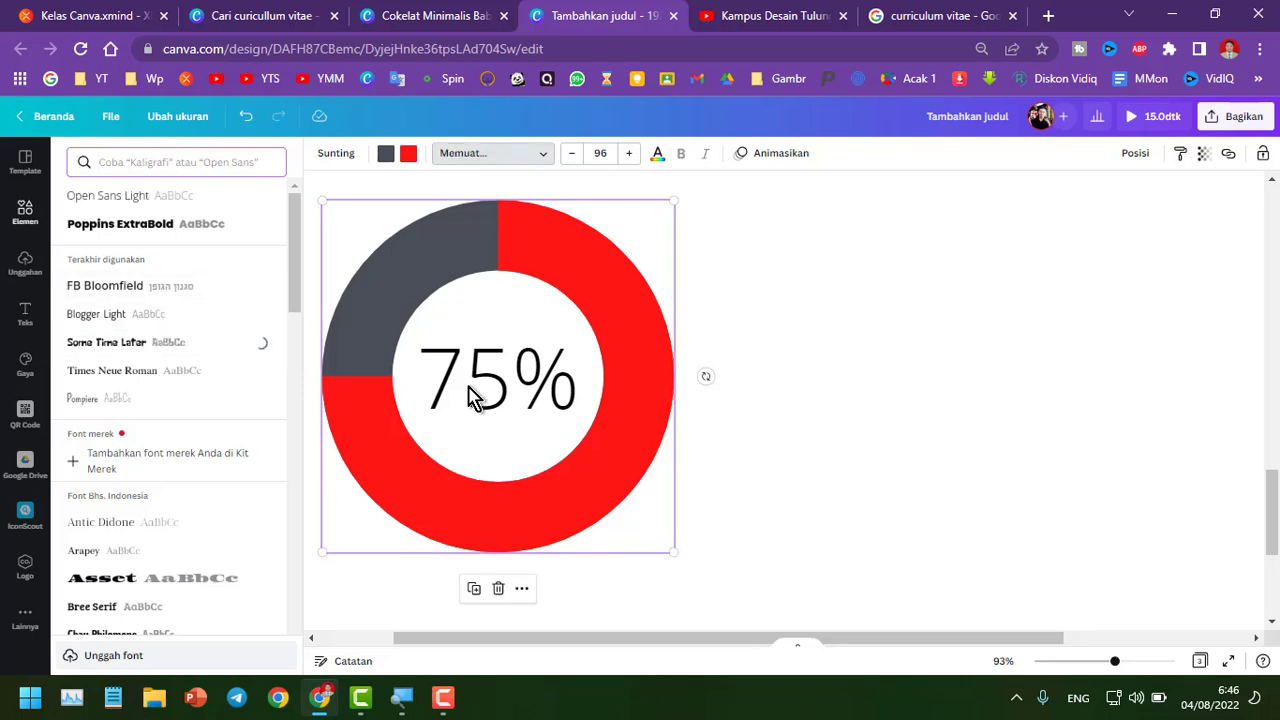
pyautogui.click(152, 224)
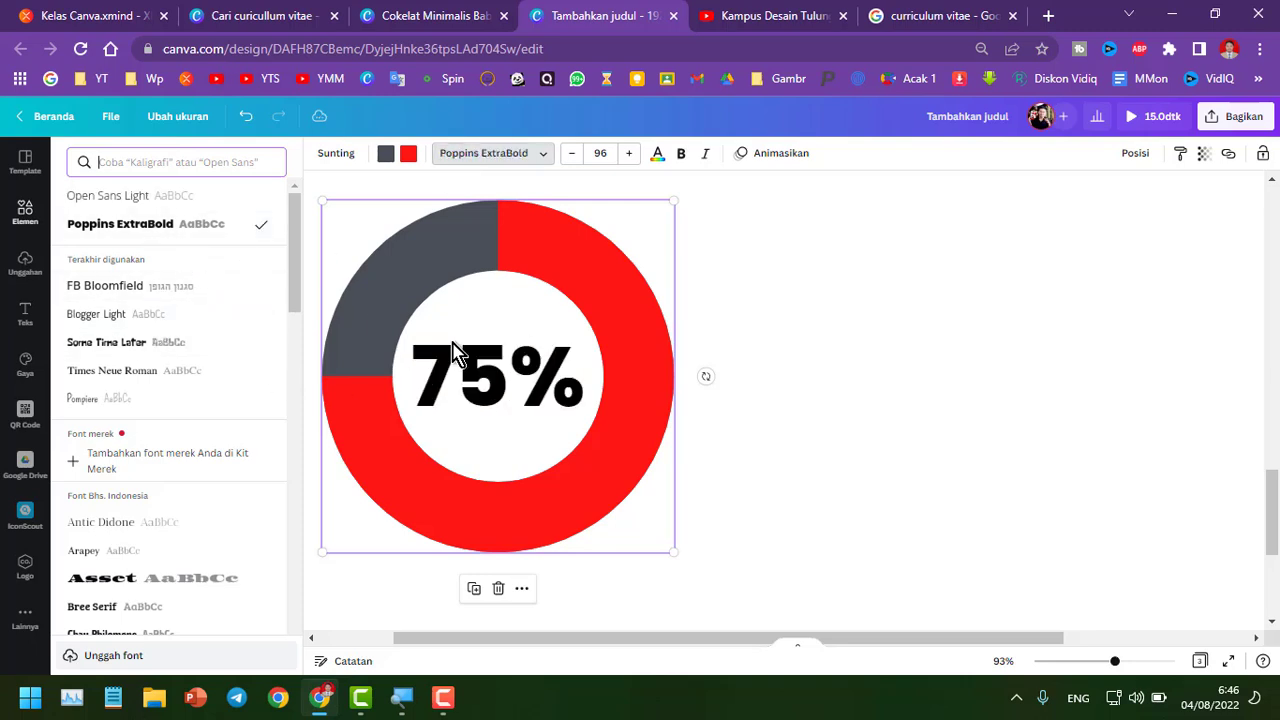
# Add a people pictogram chart beside the ring and color its filled figures red
pyautogui.click(338, 156)
pyautogui.click(339, 157)
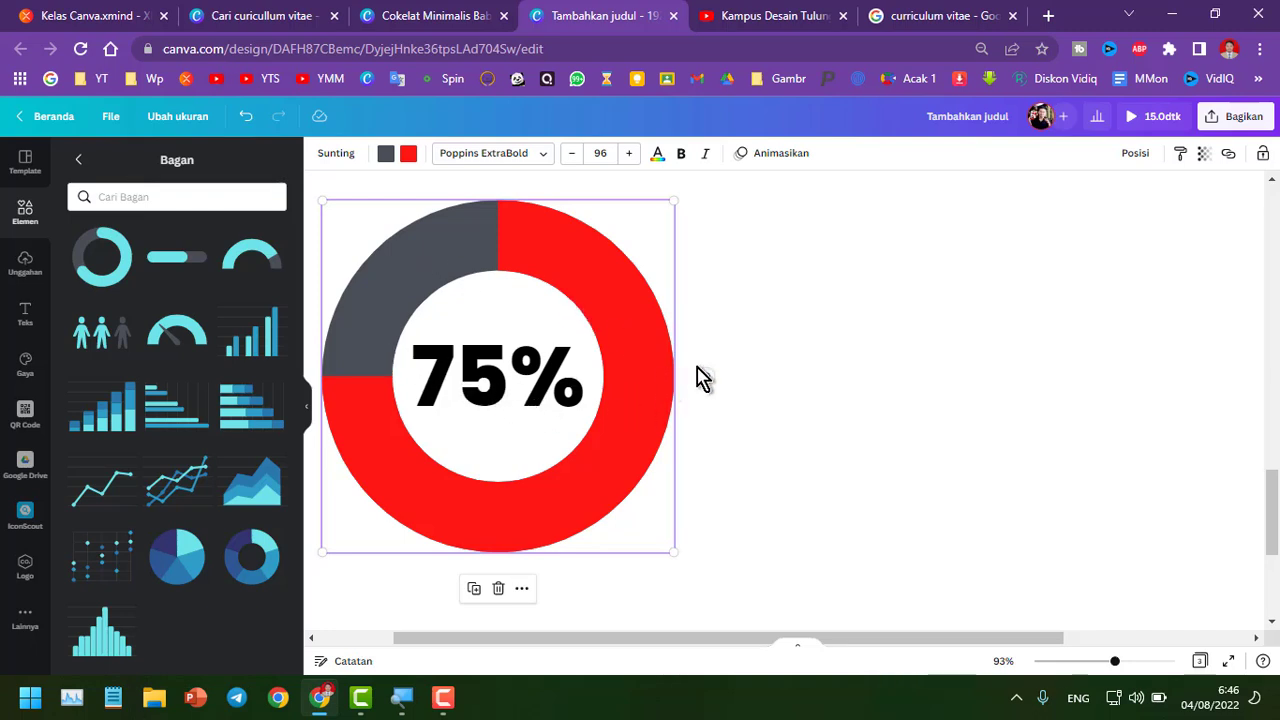
pyautogui.scroll(-3, 706, 377)
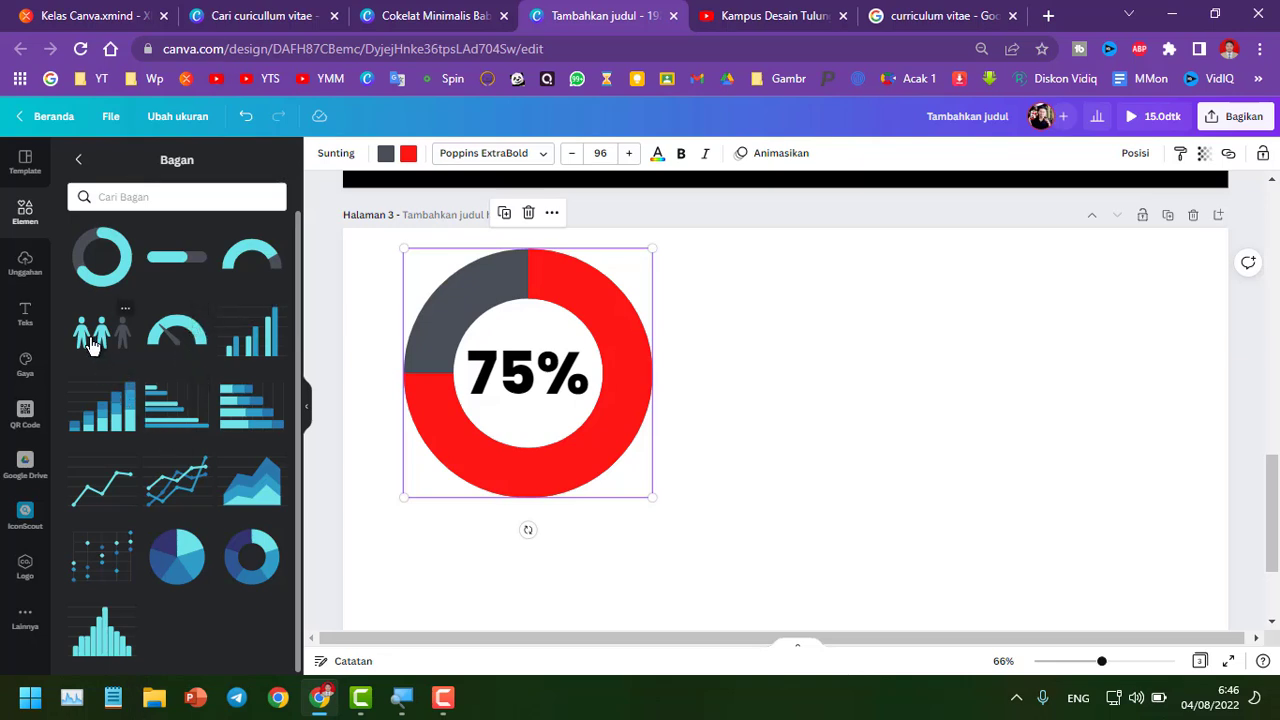
pyautogui.click(90, 344)
pyautogui.moveTo(737, 337); pyautogui.dragTo(810, 310)
pyautogui.click(385, 155)
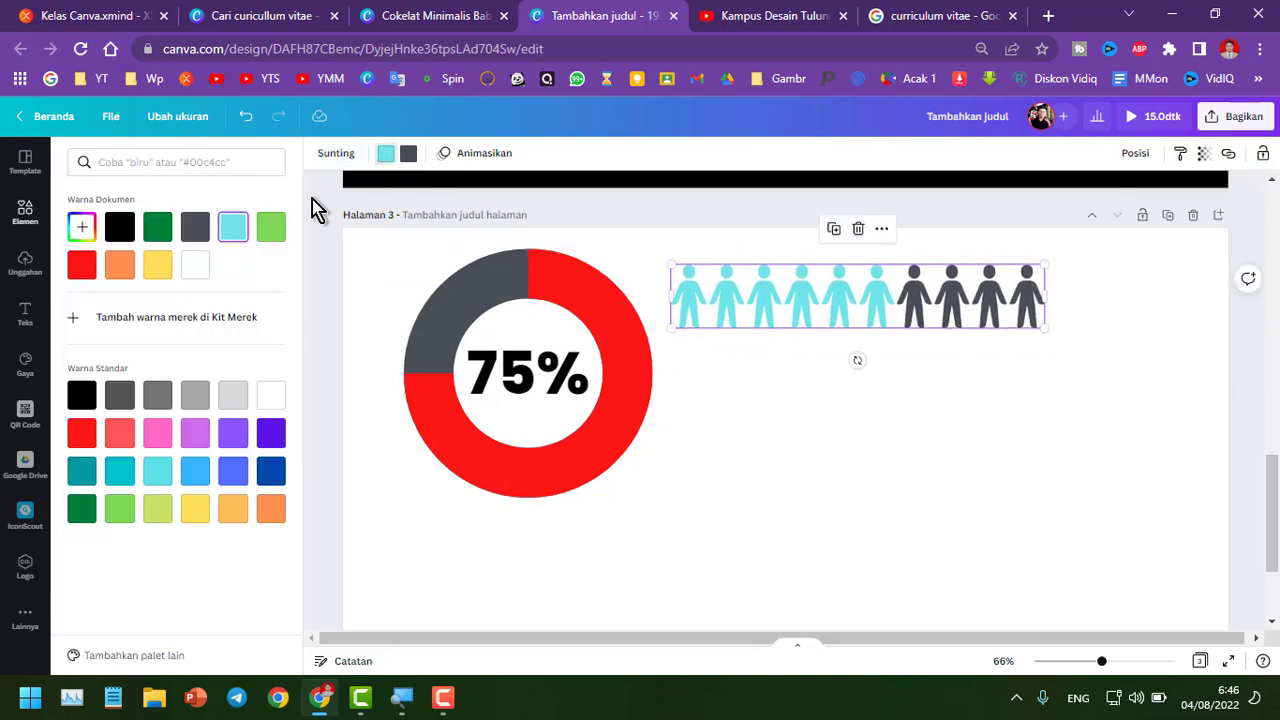
pyautogui.click(83, 266)
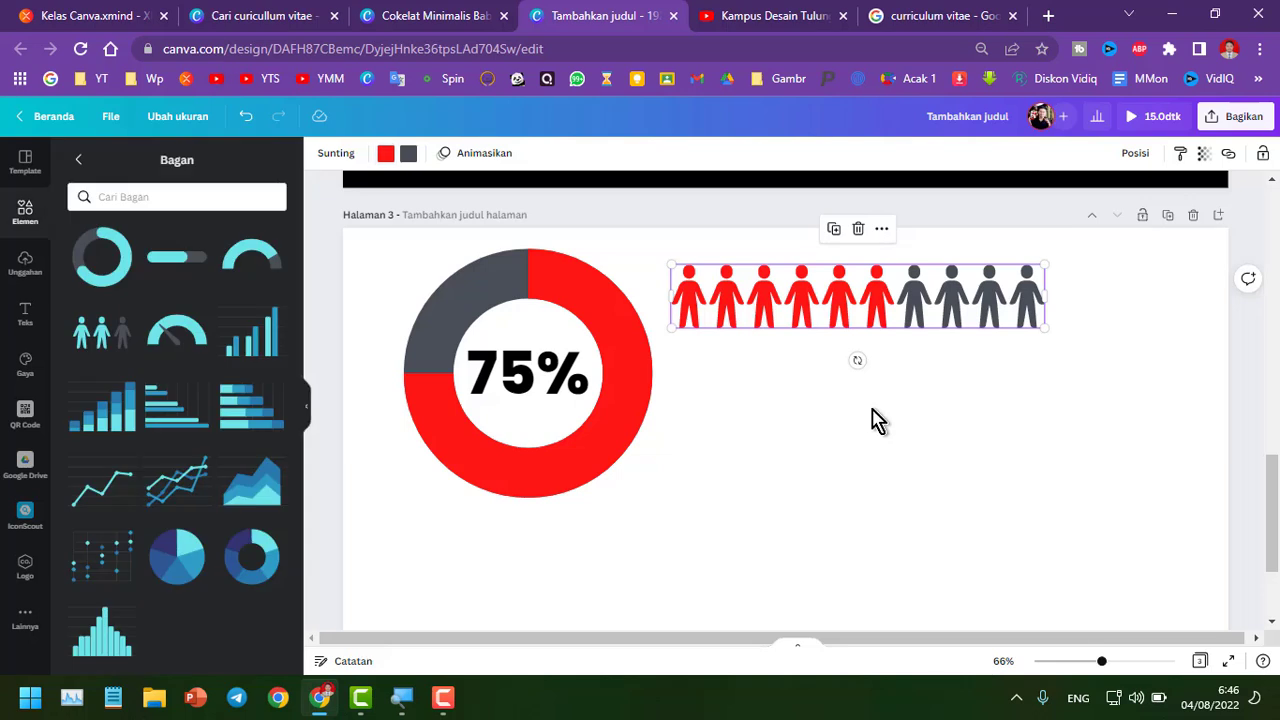
# Move the progress ring to the lower right and the pictogram chart to the upper left of the page
pyautogui.click(858, 317)
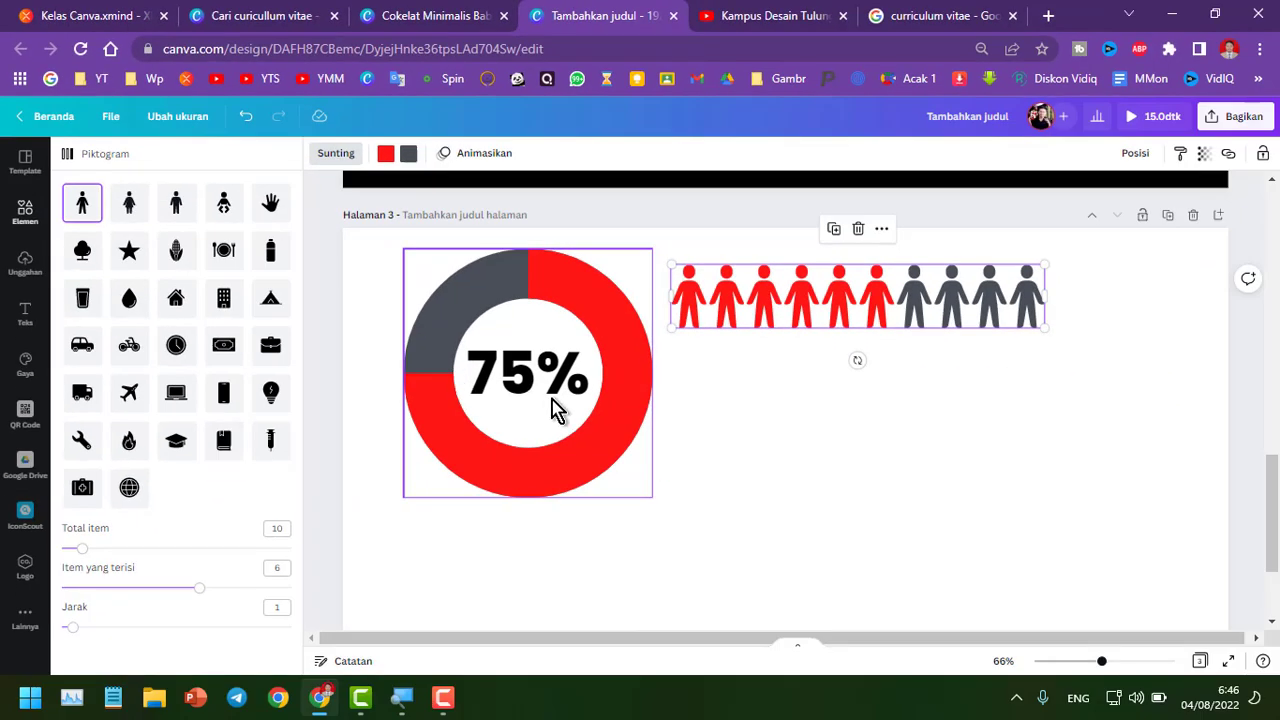
pyautogui.moveTo(575, 475); pyautogui.dragTo(1088, 543)
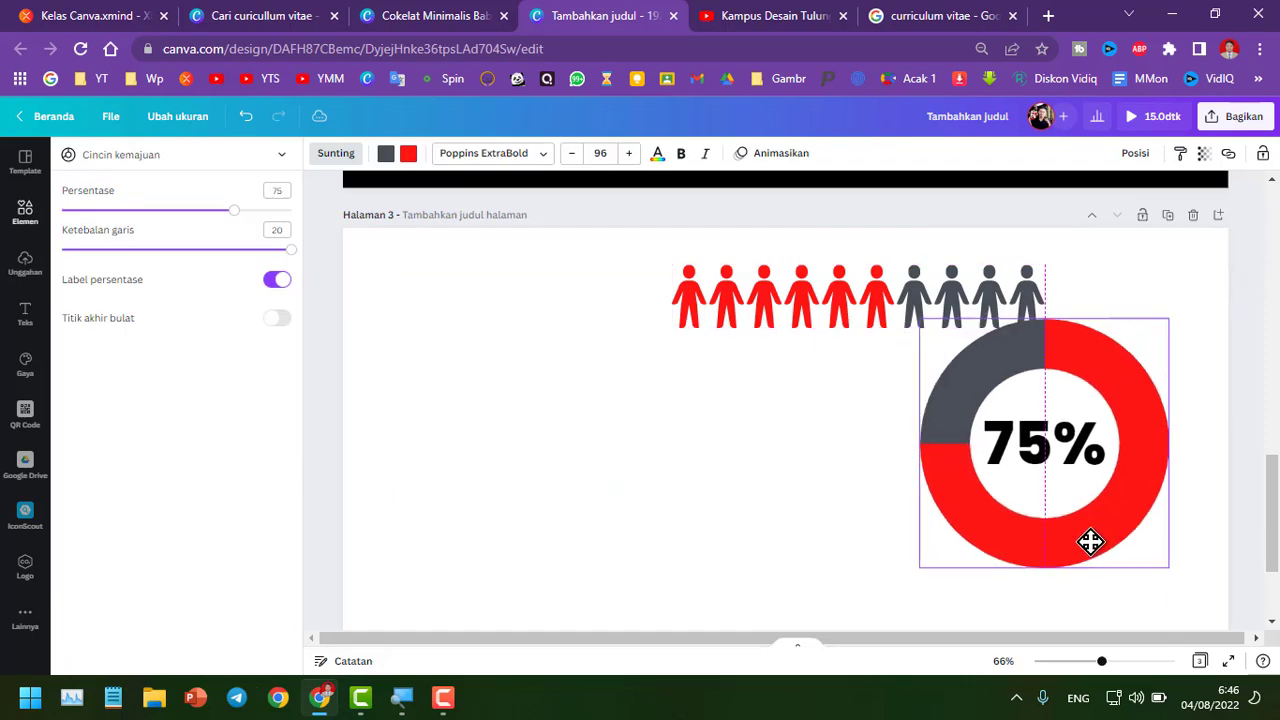
pyautogui.moveTo(800, 305); pyautogui.dragTo(475, 290)
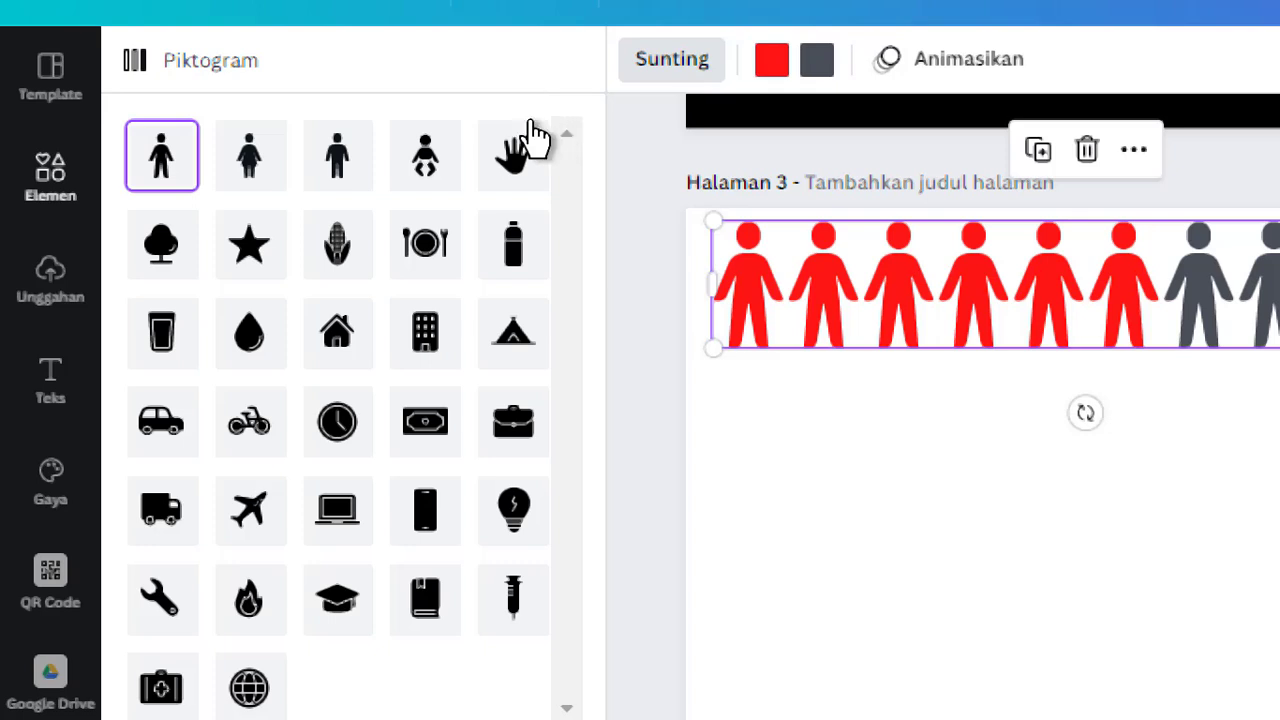
# Set the pictogram's icon to a graduation cap after trying star, hand, person and car icons
pyautogui.click(250, 250)
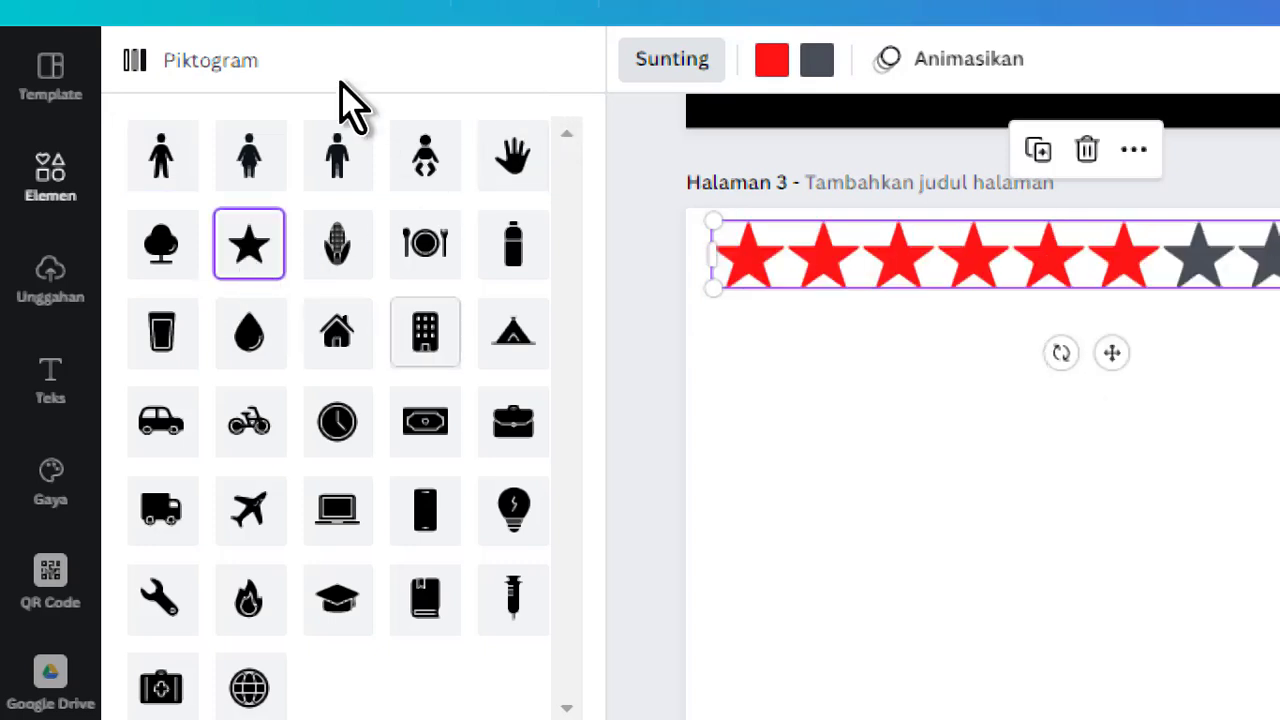
pyautogui.click(532, 160)
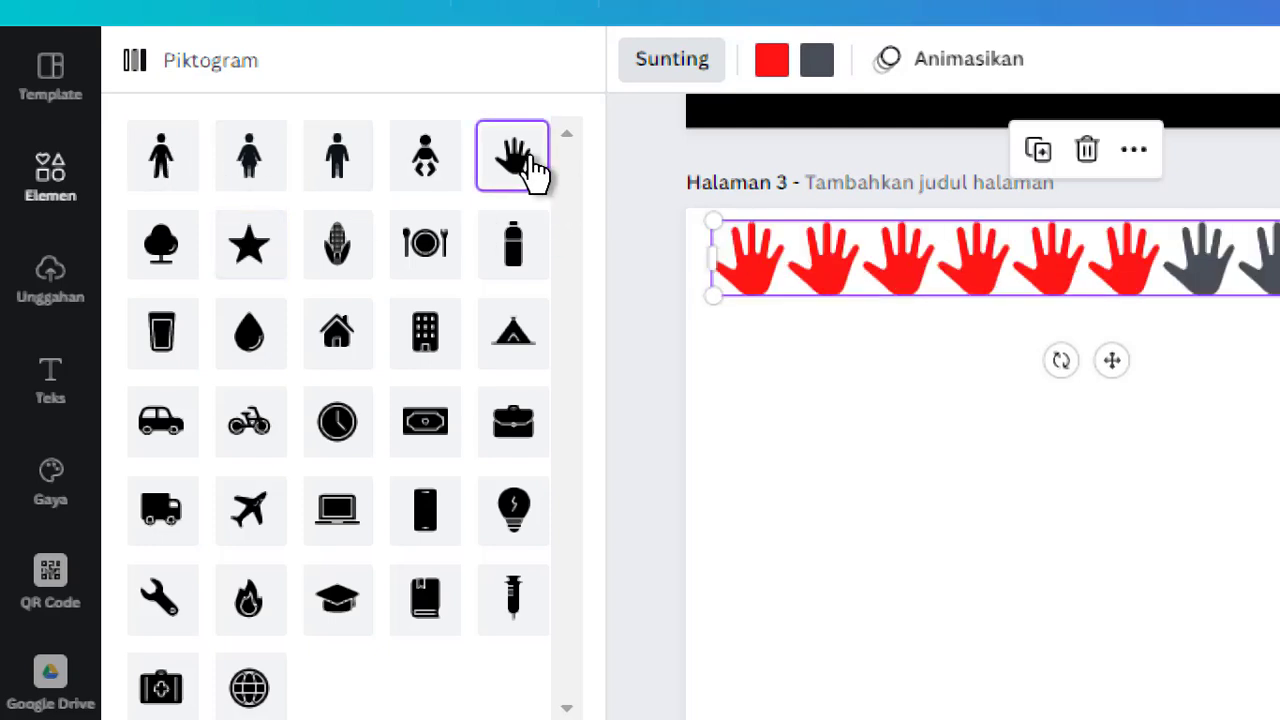
pyautogui.click(228, 180)
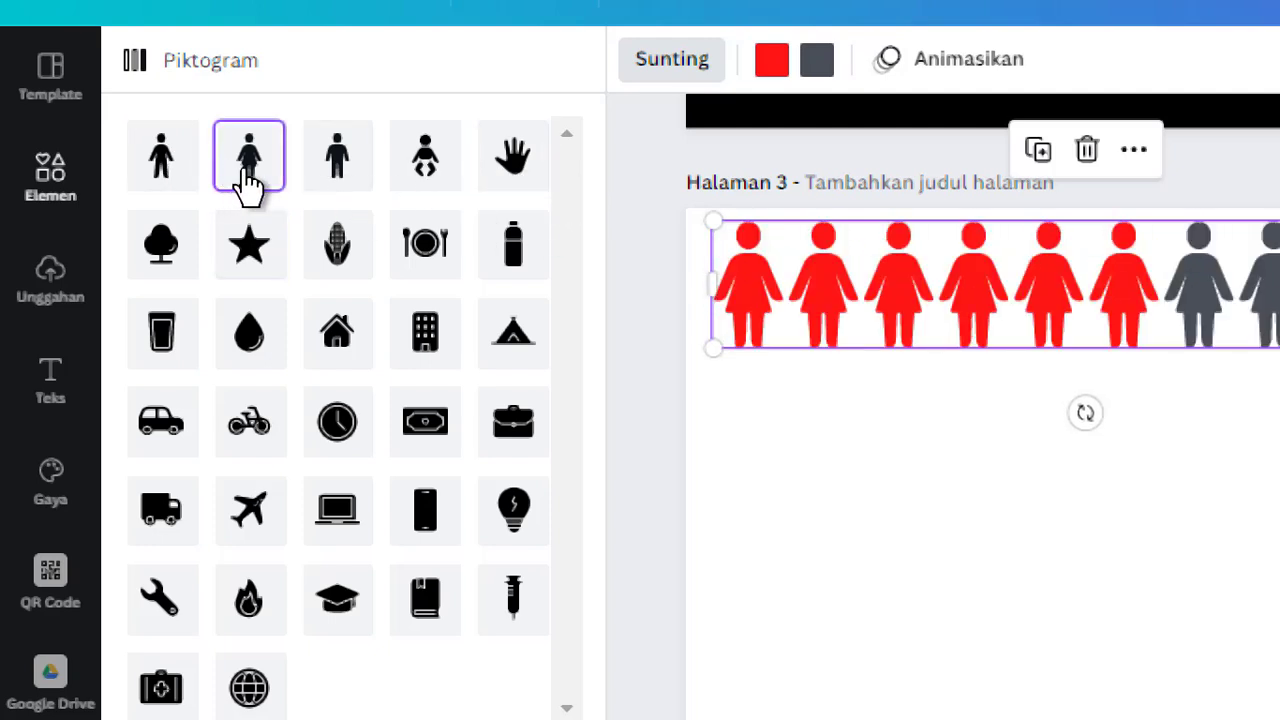
pyautogui.click(330, 165)
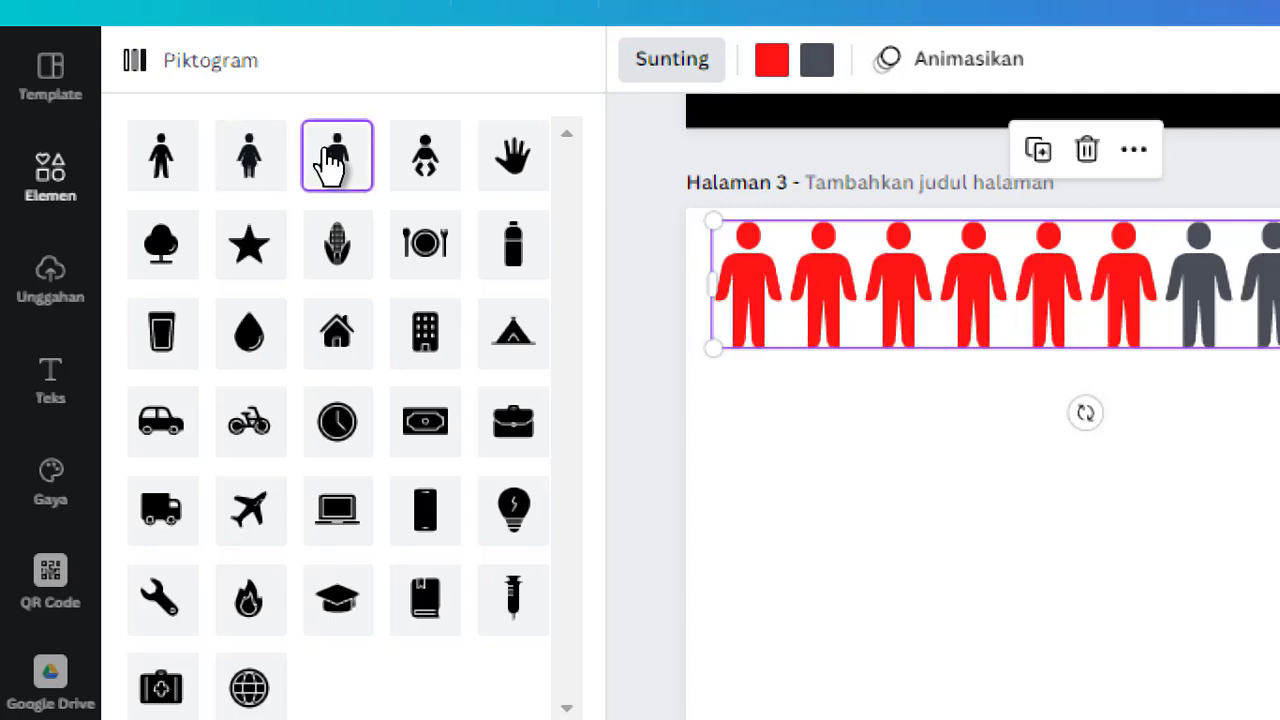
pyautogui.click(183, 453)
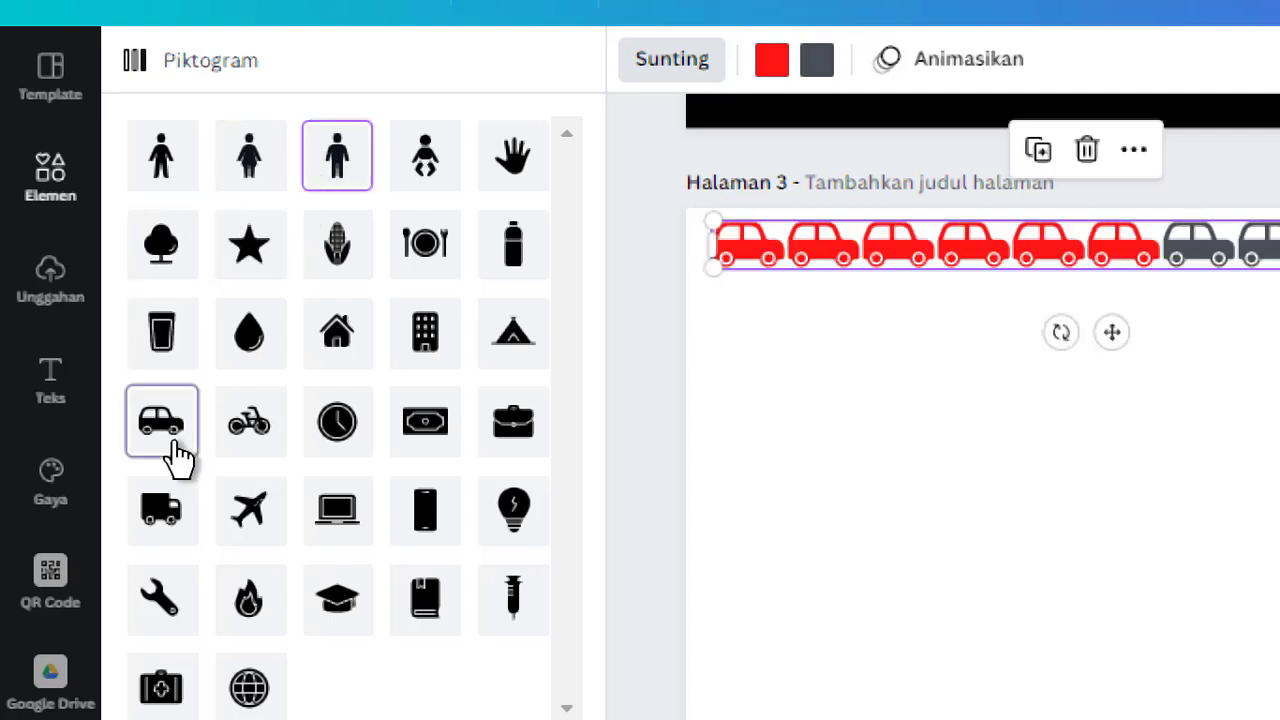
pyautogui.click(258, 248)
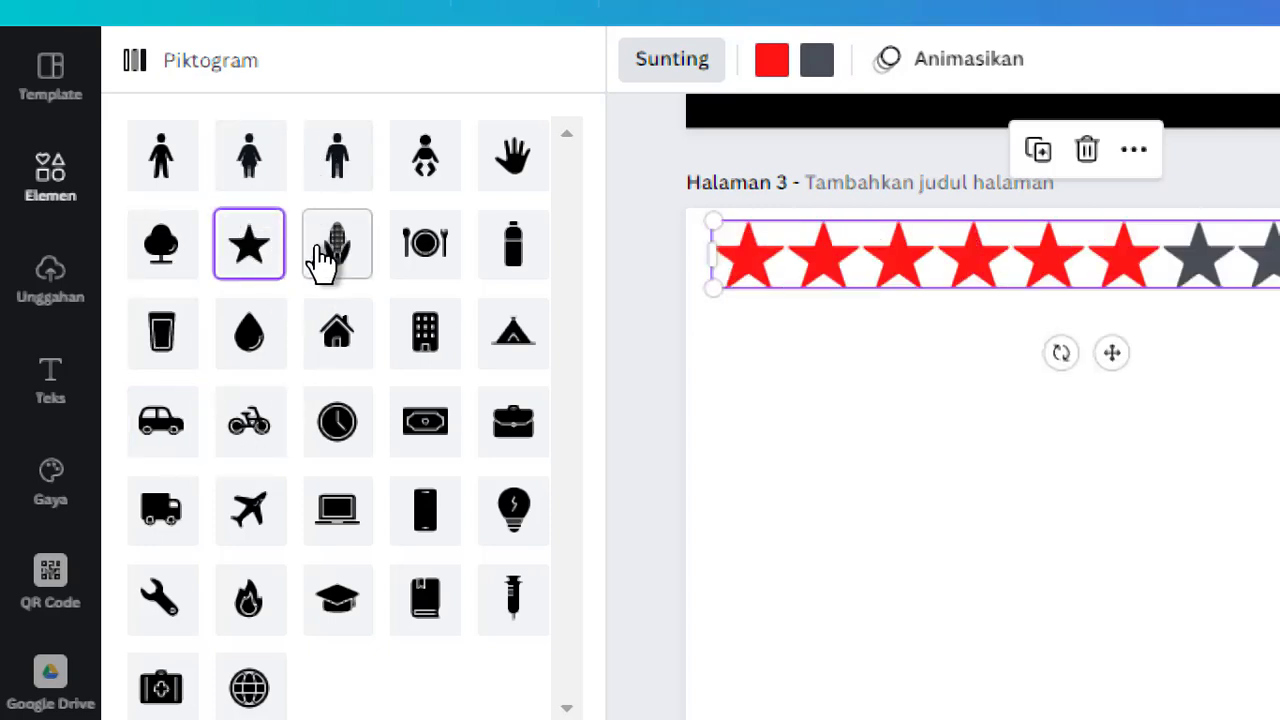
pyautogui.click(158, 165)
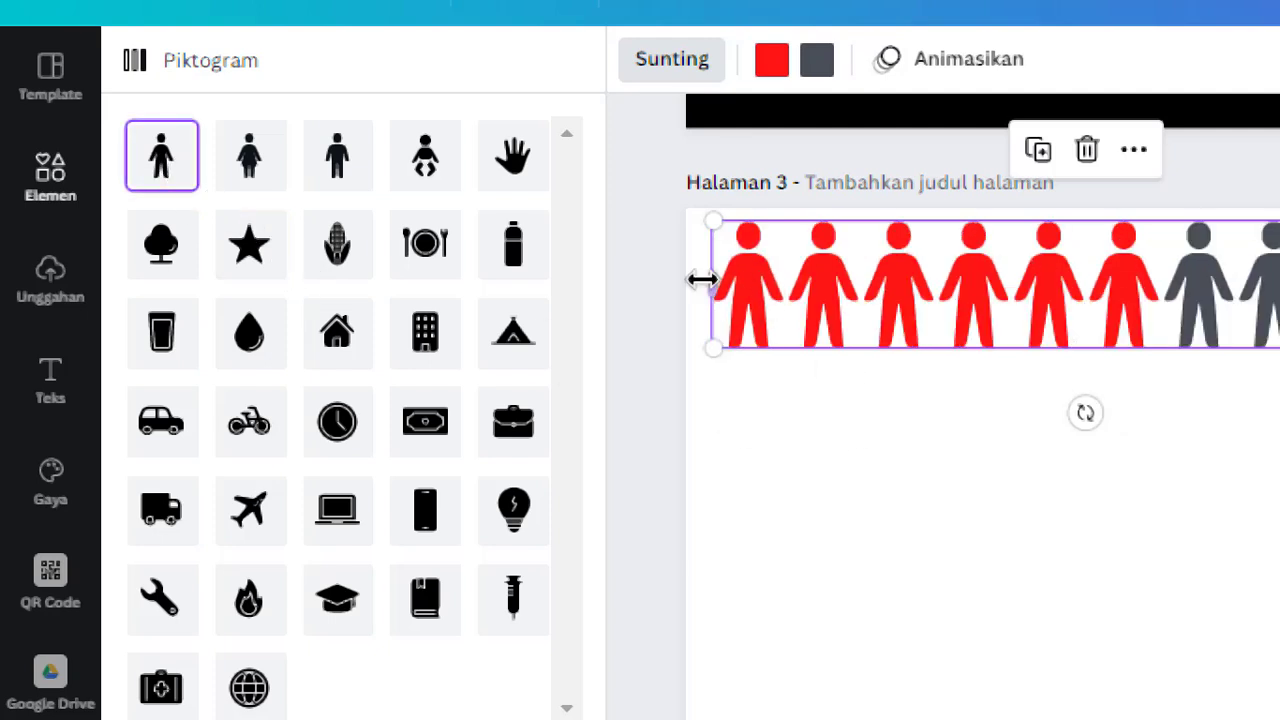
pyautogui.click(340, 600)
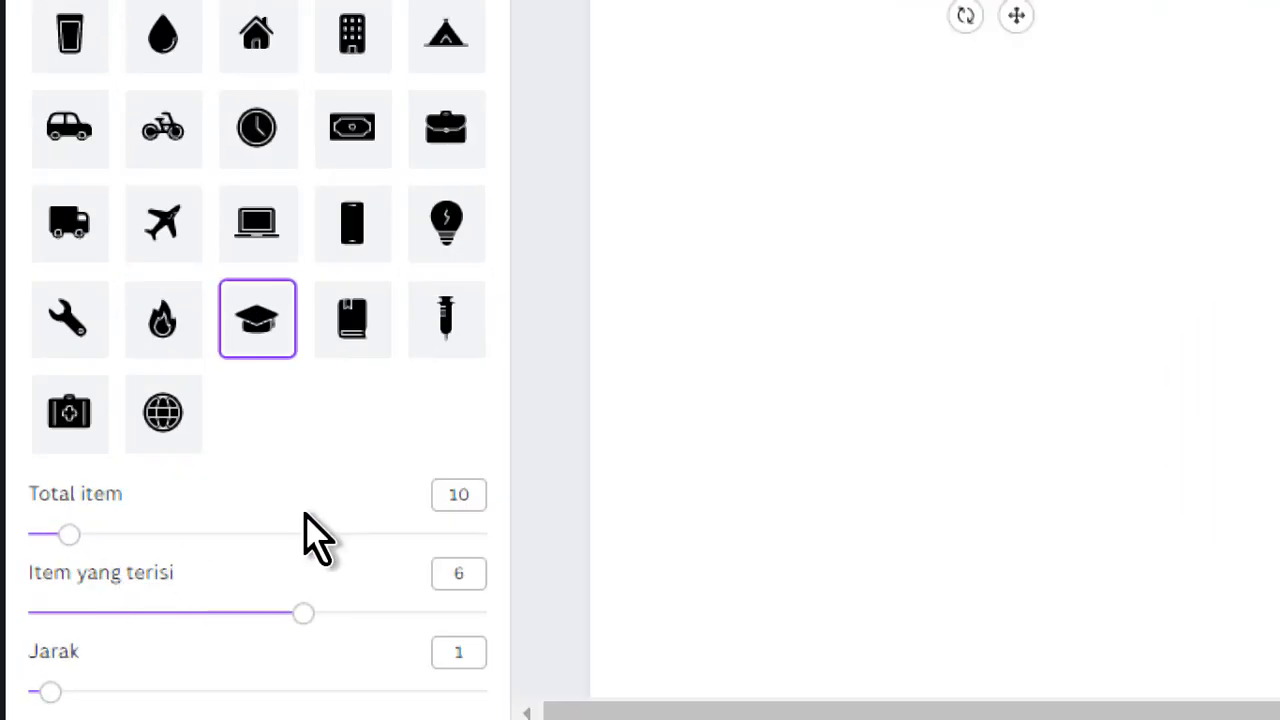
# Try raising the pictogram's total item count to the maximum
pyautogui.moveTo(69, 536); pyautogui.dragTo(386, 536)
pyautogui.moveTo(492, 552); pyautogui.dragTo(582, 550)
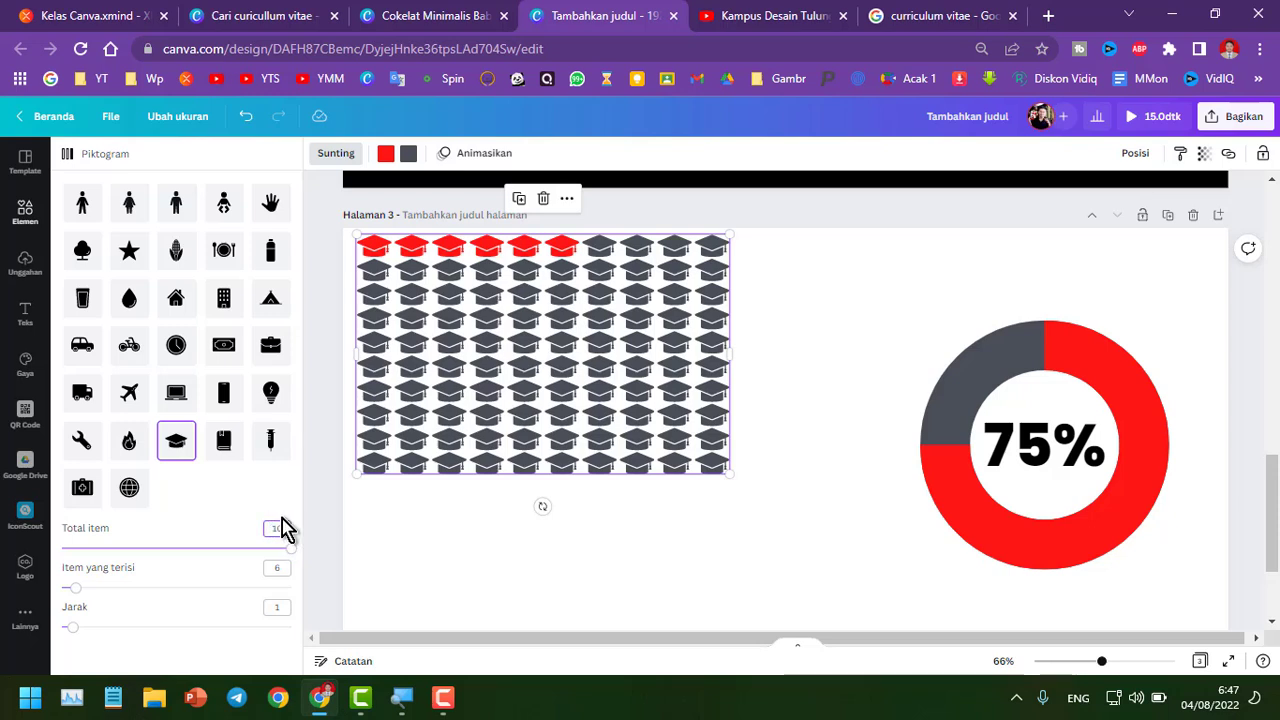
pyautogui.click(226, 517)
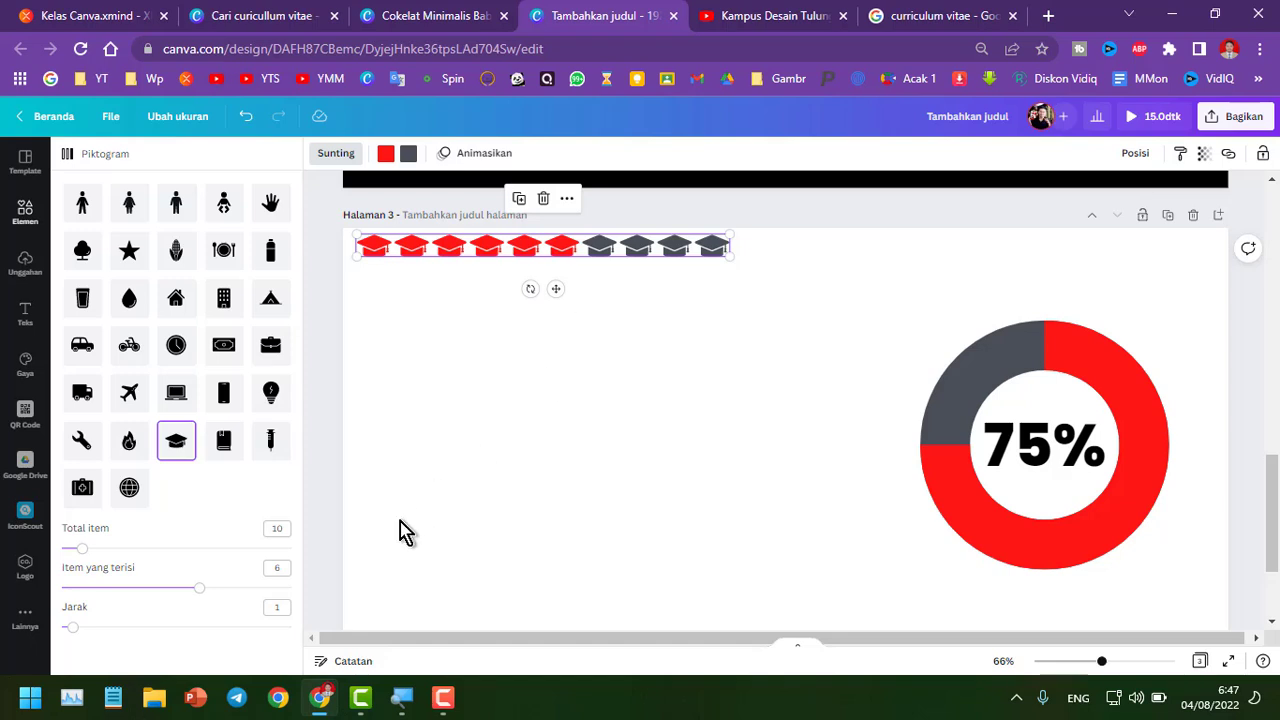
# Set the pictogram's filled items to 4 and its spacing to 8
pyautogui.moveTo(202, 597); pyautogui.dragTo(165, 586)
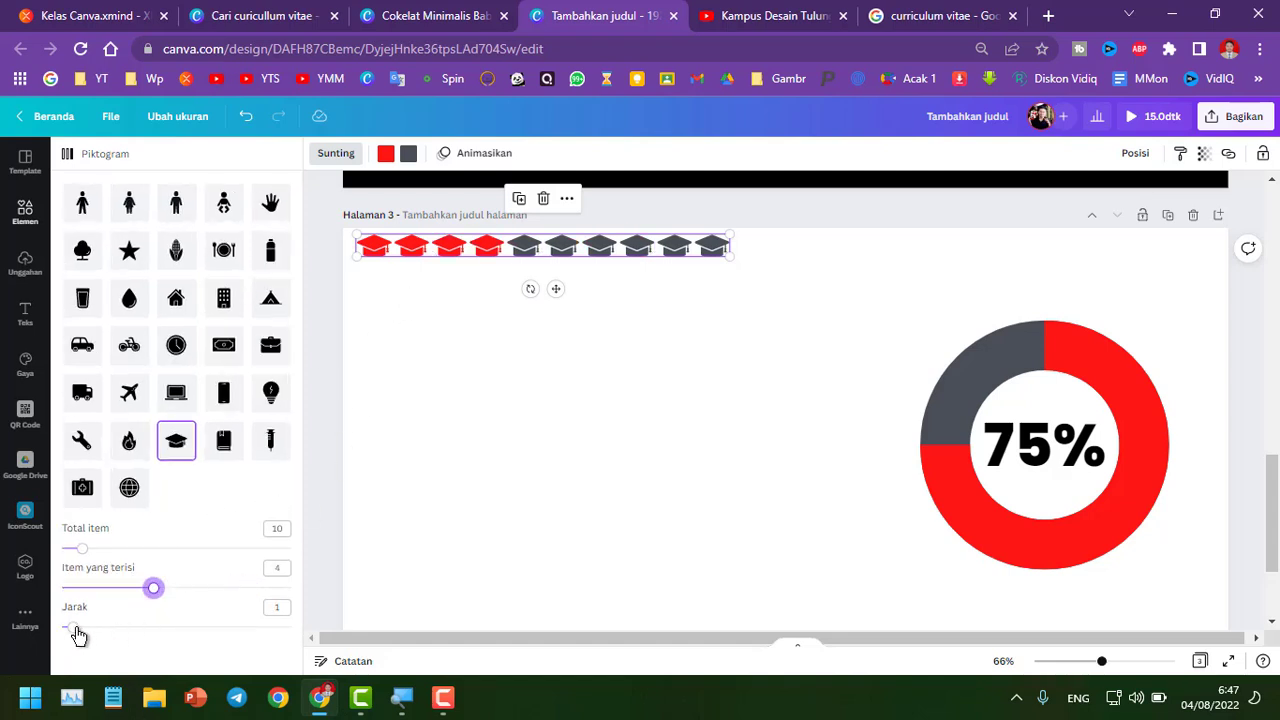
pyautogui.moveTo(79, 636); pyautogui.dragTo(153, 629)
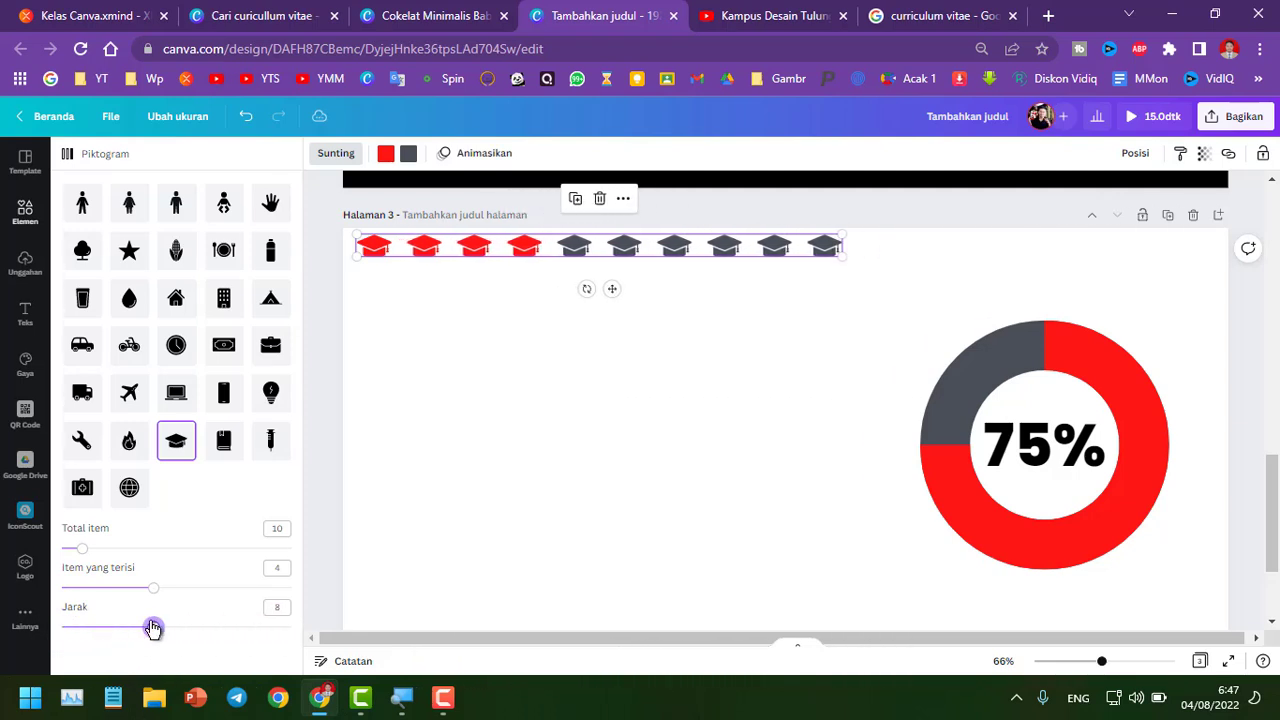
# Recolor the pictogram so the empty icons are light grey and the filled icons are purple
pyautogui.click(407, 155)
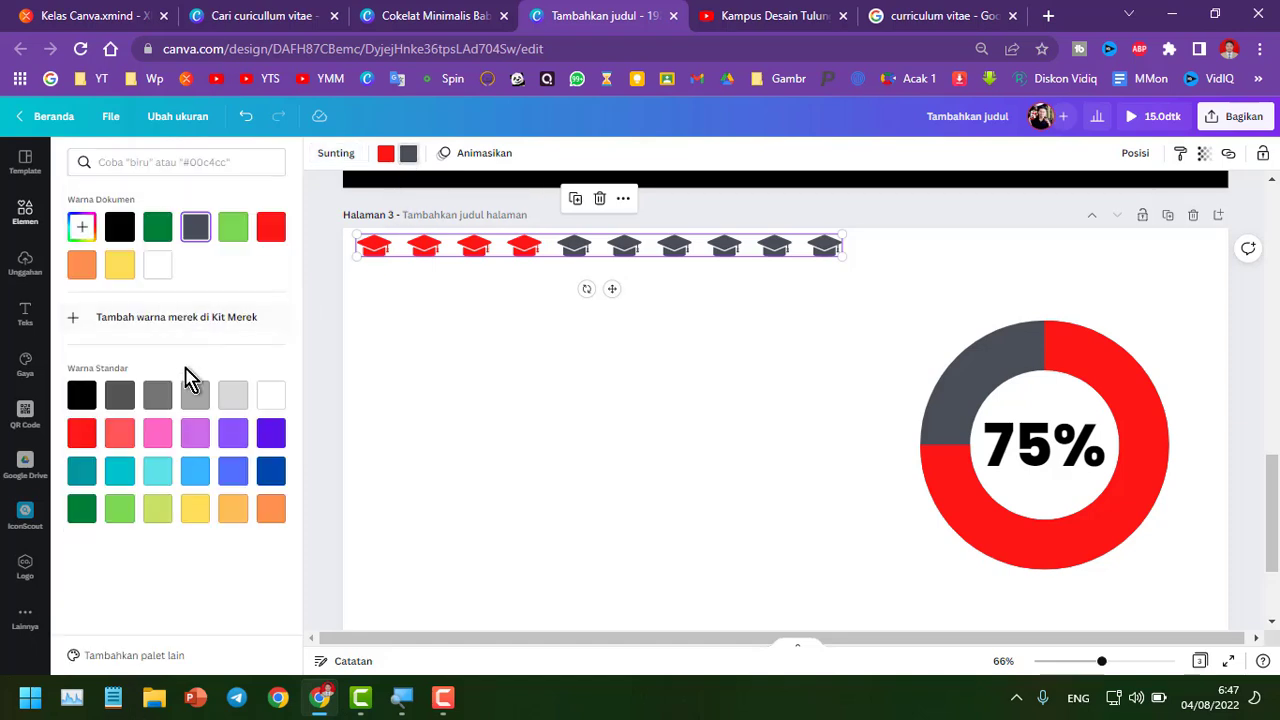
pyautogui.click(193, 399)
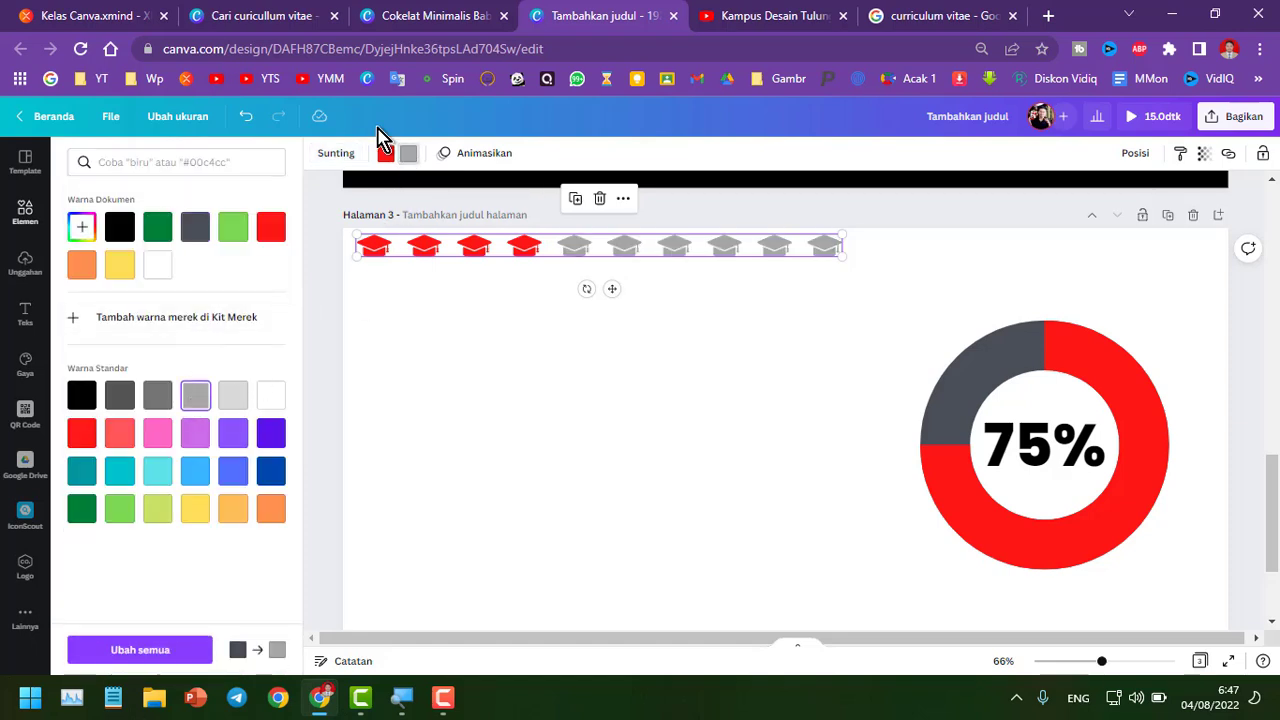
pyautogui.click(385, 157)
pyautogui.click(270, 432)
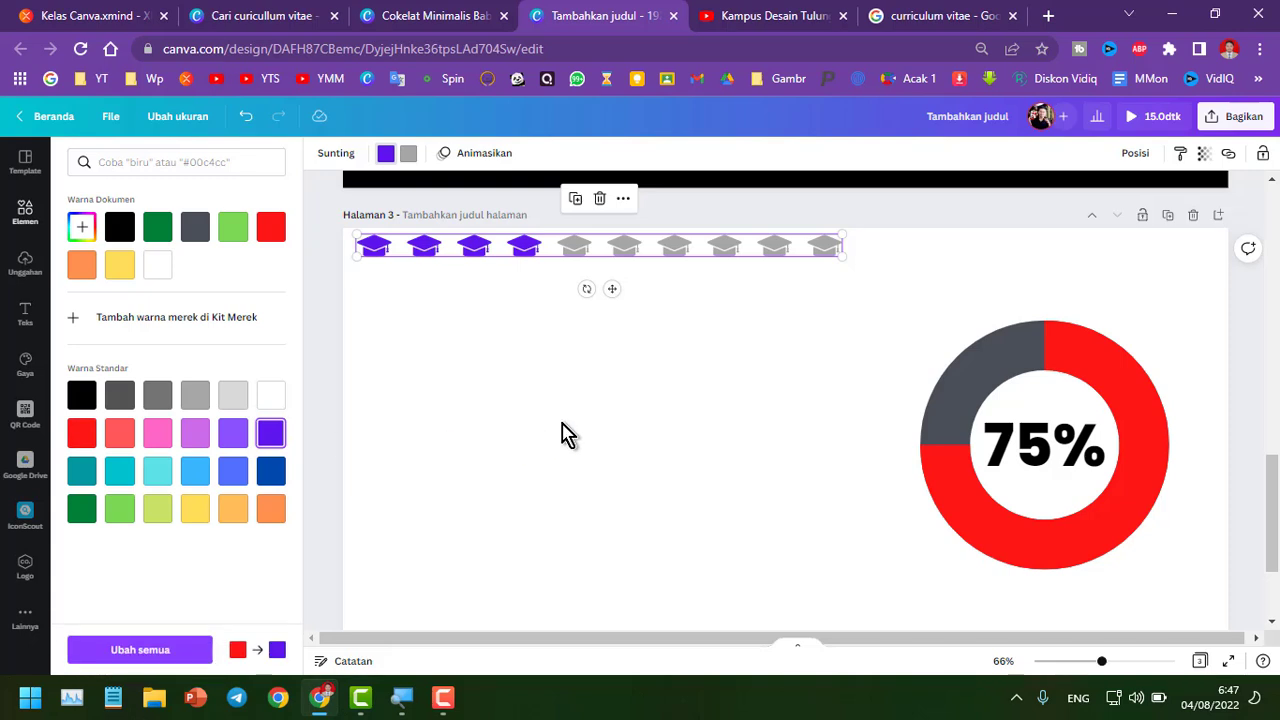
pyautogui.click(421, 338)
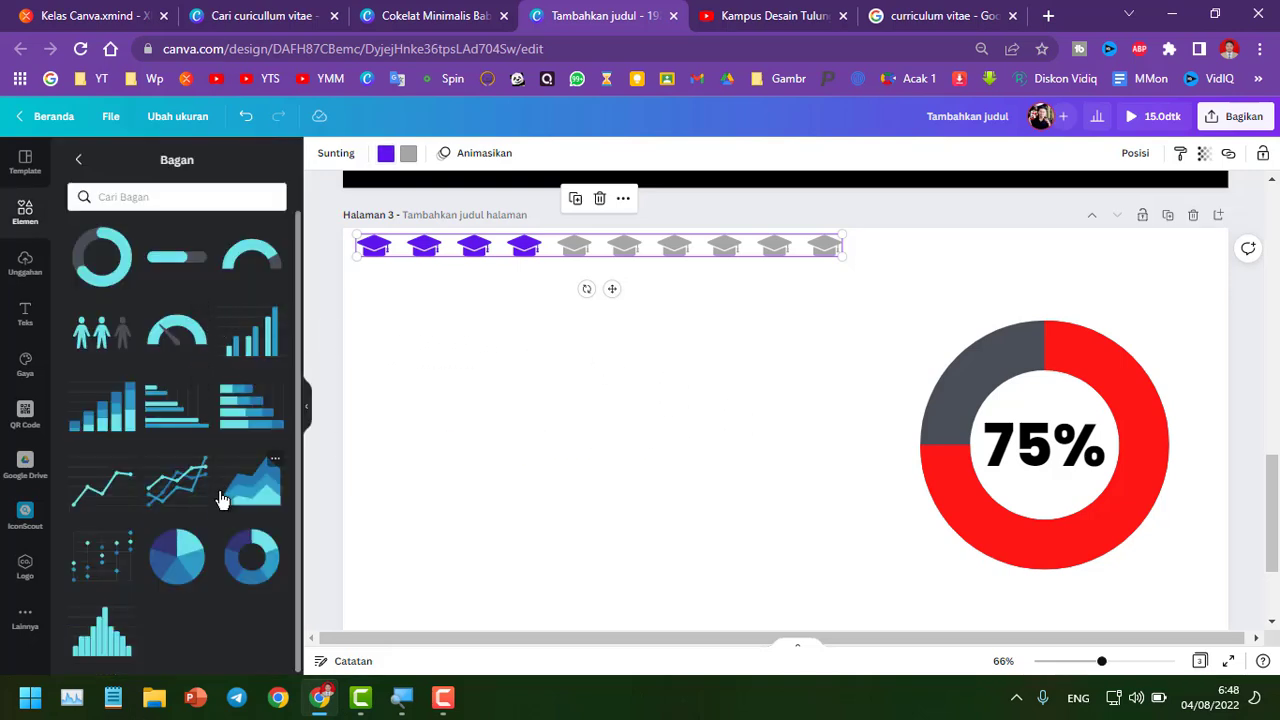
# Add a stacked bar chart, shrink it, and place it in the middle of the page below the pictogram
pyautogui.click(128, 427)
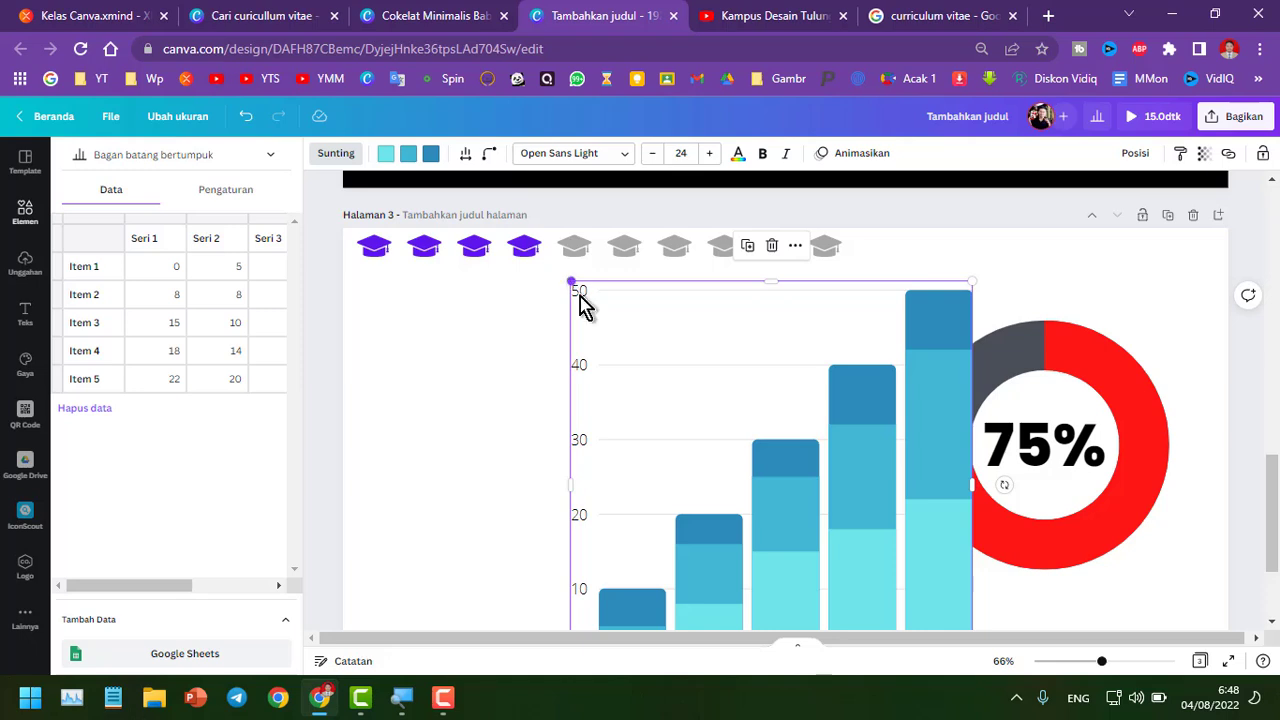
pyautogui.moveTo(571, 282); pyautogui.dragTo(723, 434)
pyautogui.moveTo(886, 551); pyautogui.dragTo(631, 383)
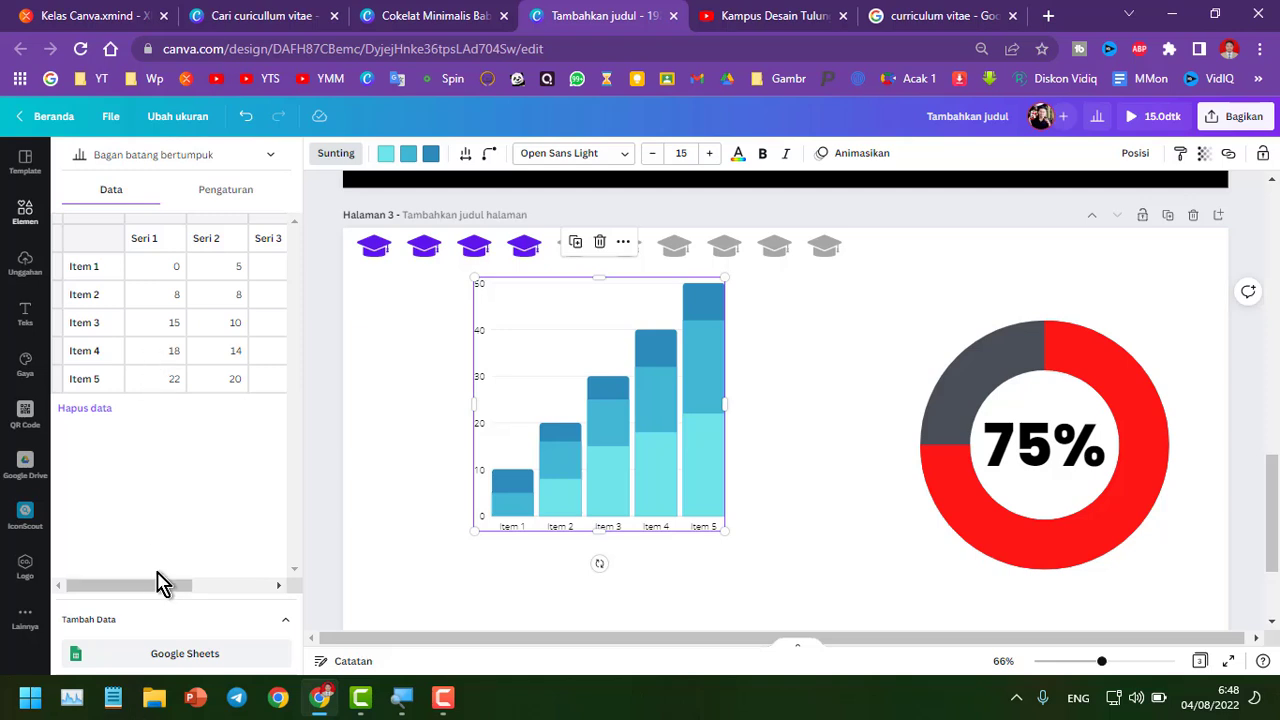
# Set the bar chart's Item 1 values to 10 in Seri 1 and 15 in Seri 2
pyautogui.moveTo(163, 588); pyautogui.dragTo(83, 550)
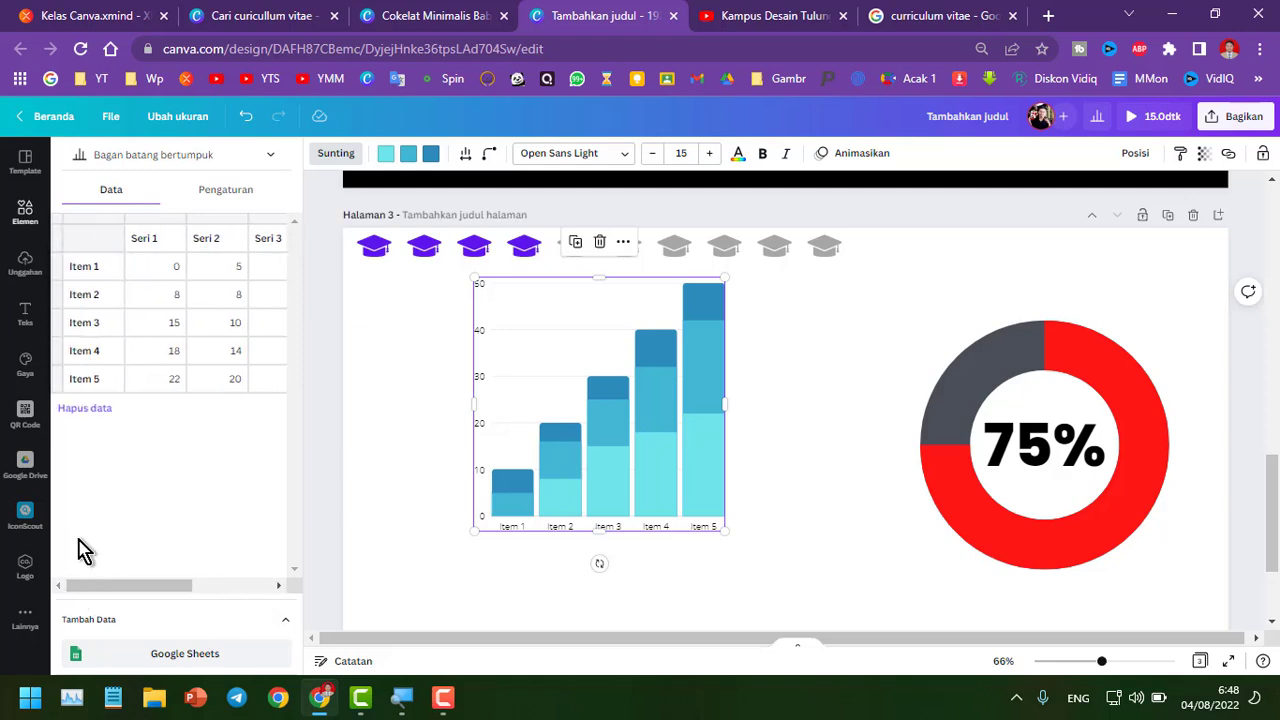
pyautogui.click(226, 190)
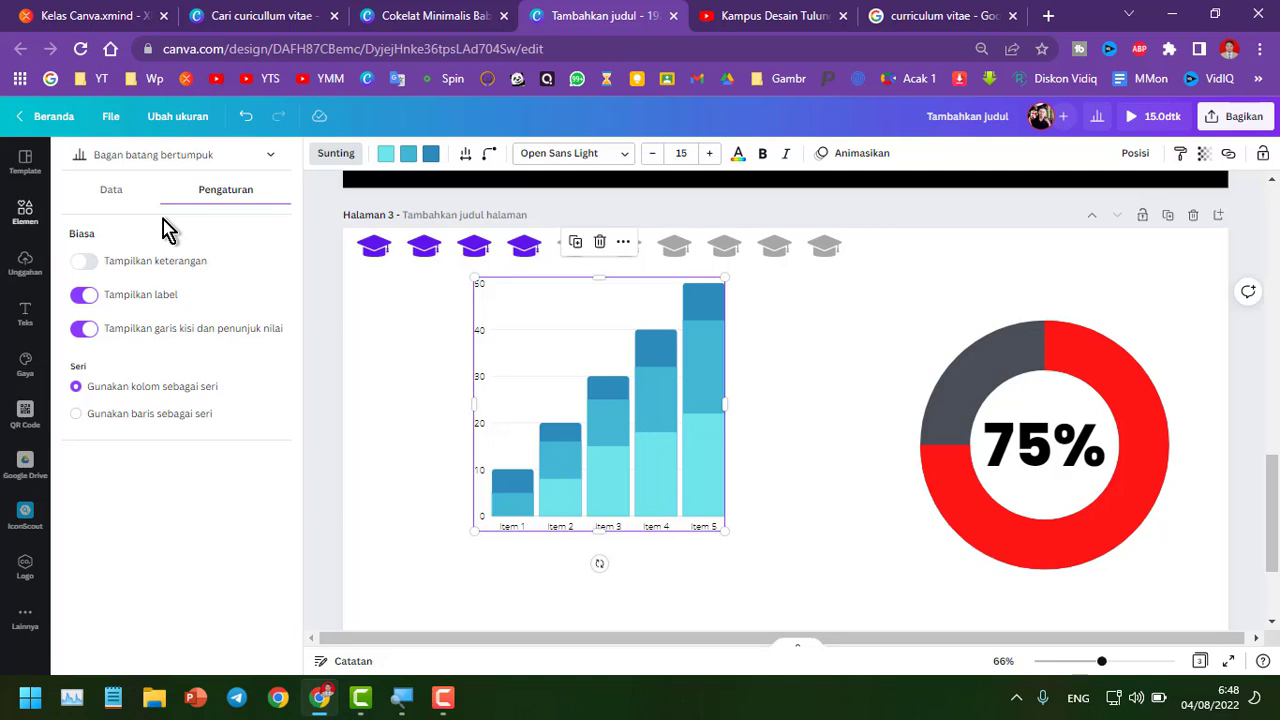
pyautogui.click(114, 192)
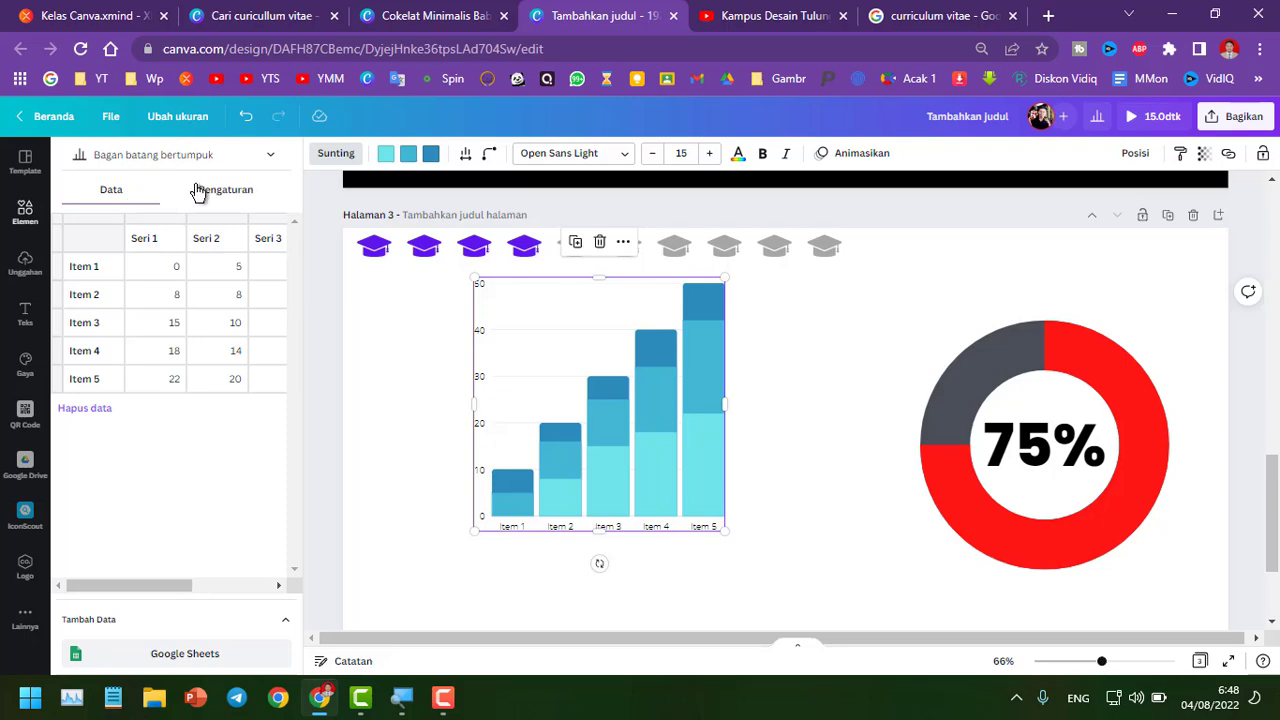
pyautogui.click(198, 192)
pyautogui.click(102, 195)
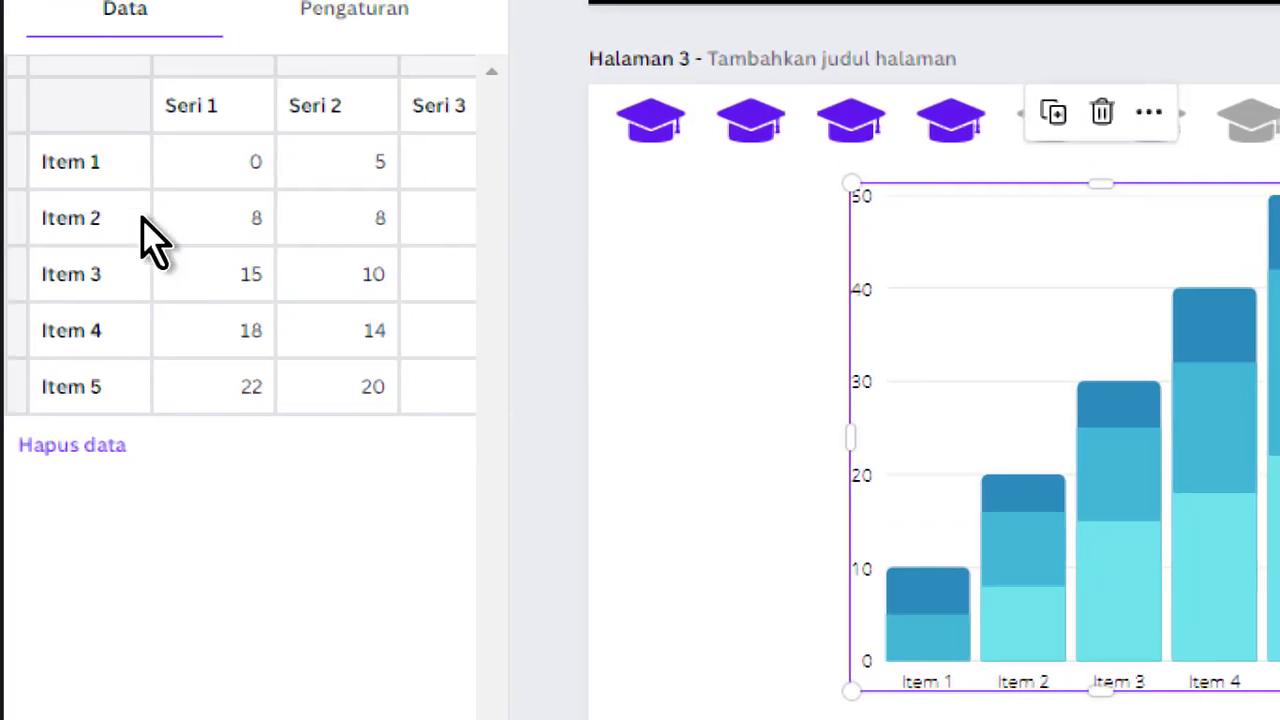
pyautogui.click(248, 172)
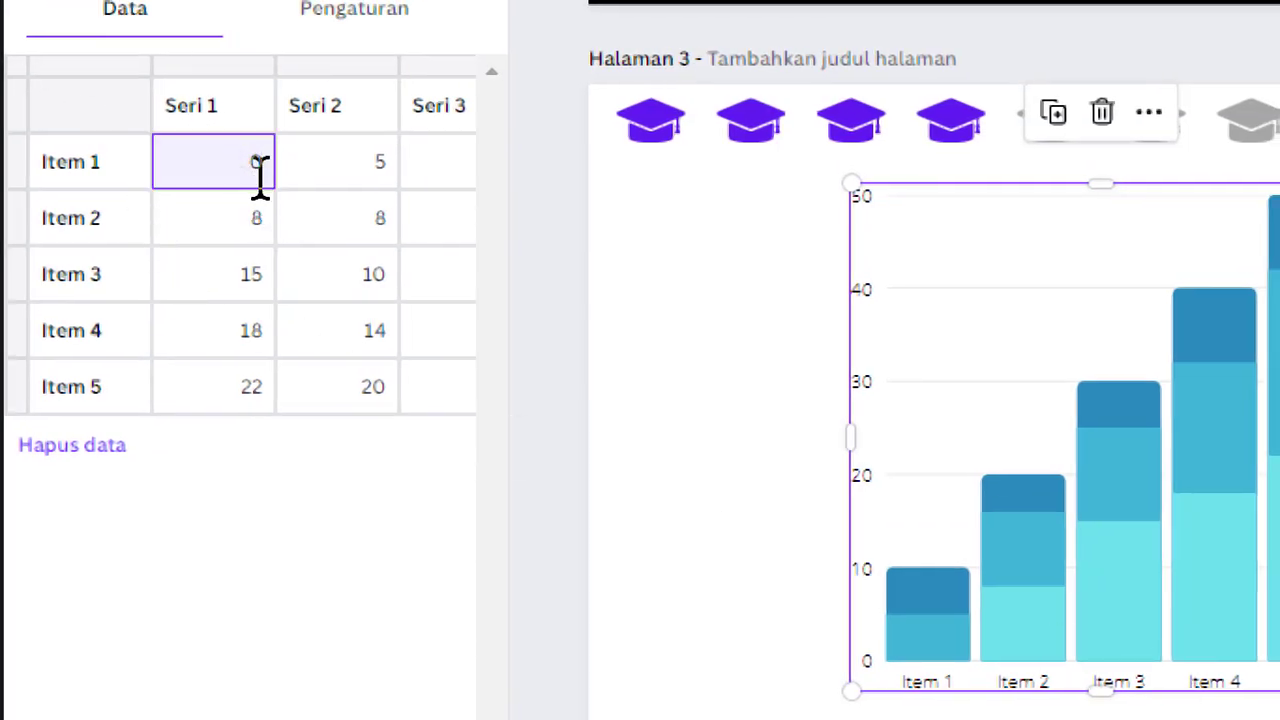
pyautogui.doubleClick(253, 165)
pyautogui.write('10')
pyautogui.click(381, 178)
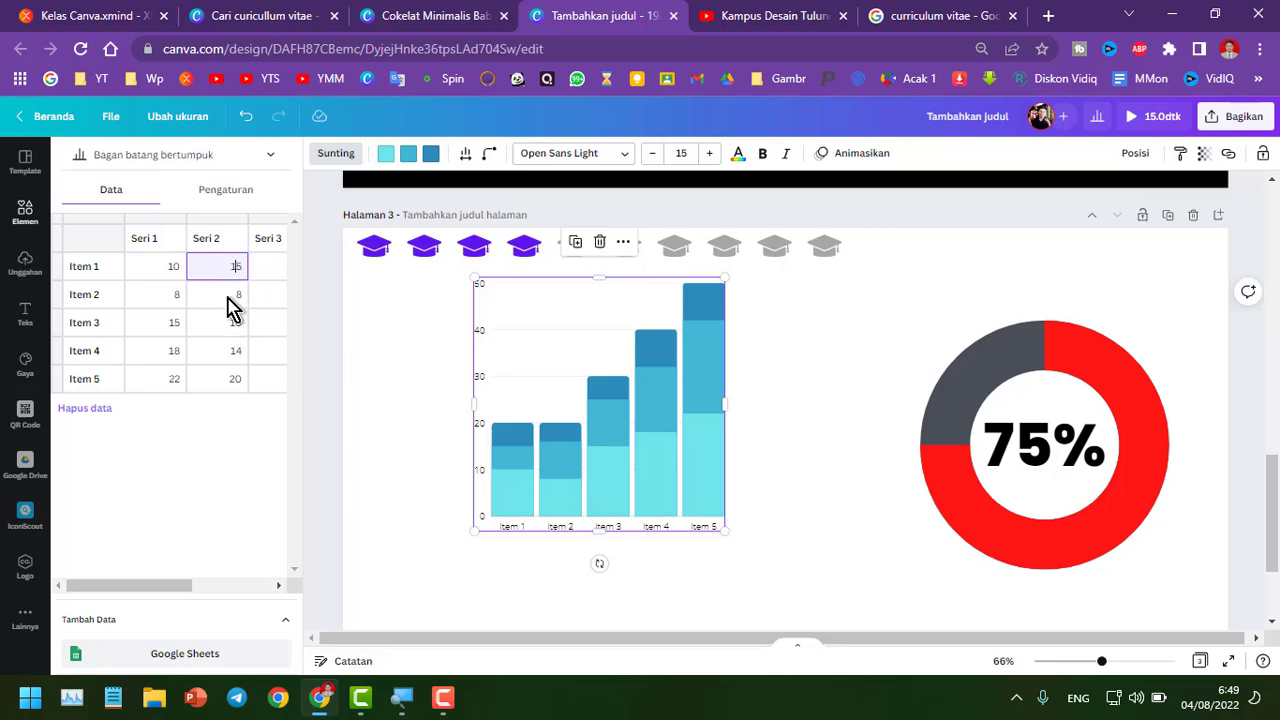
pyautogui.click(228, 297)
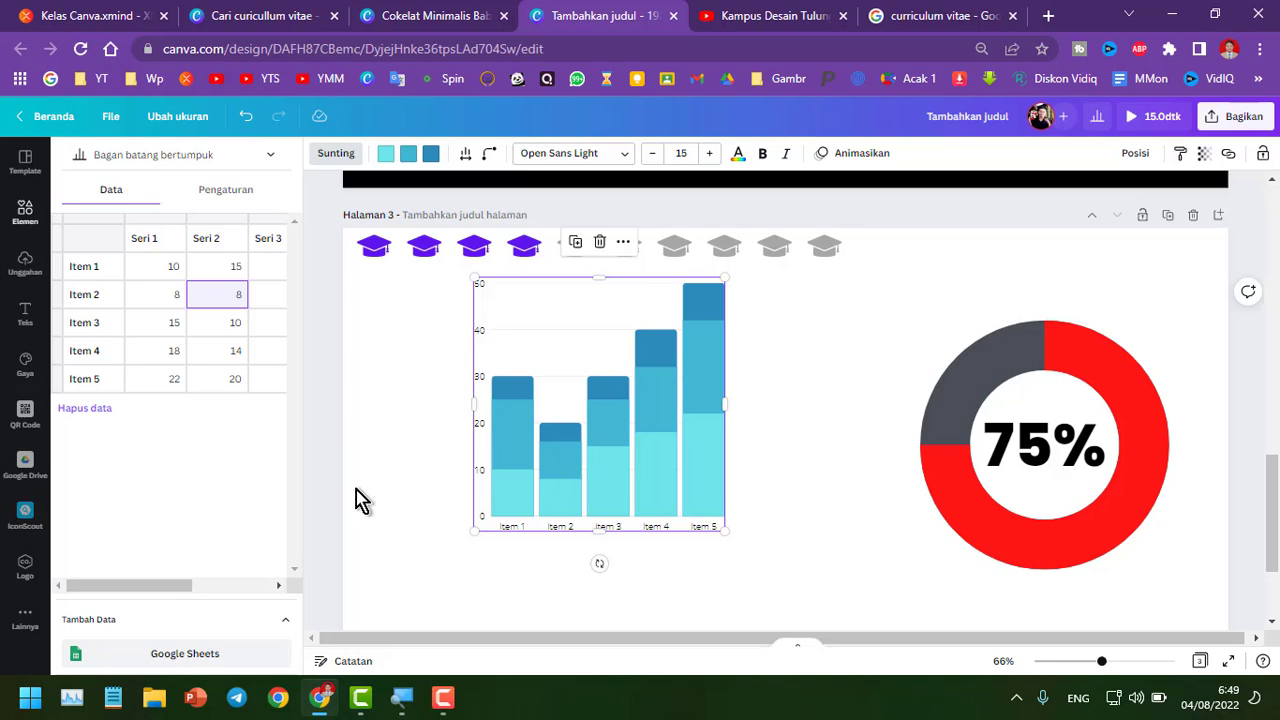
# Toggle the bar chart's legend on and off in its settings
pyautogui.click(236, 201)
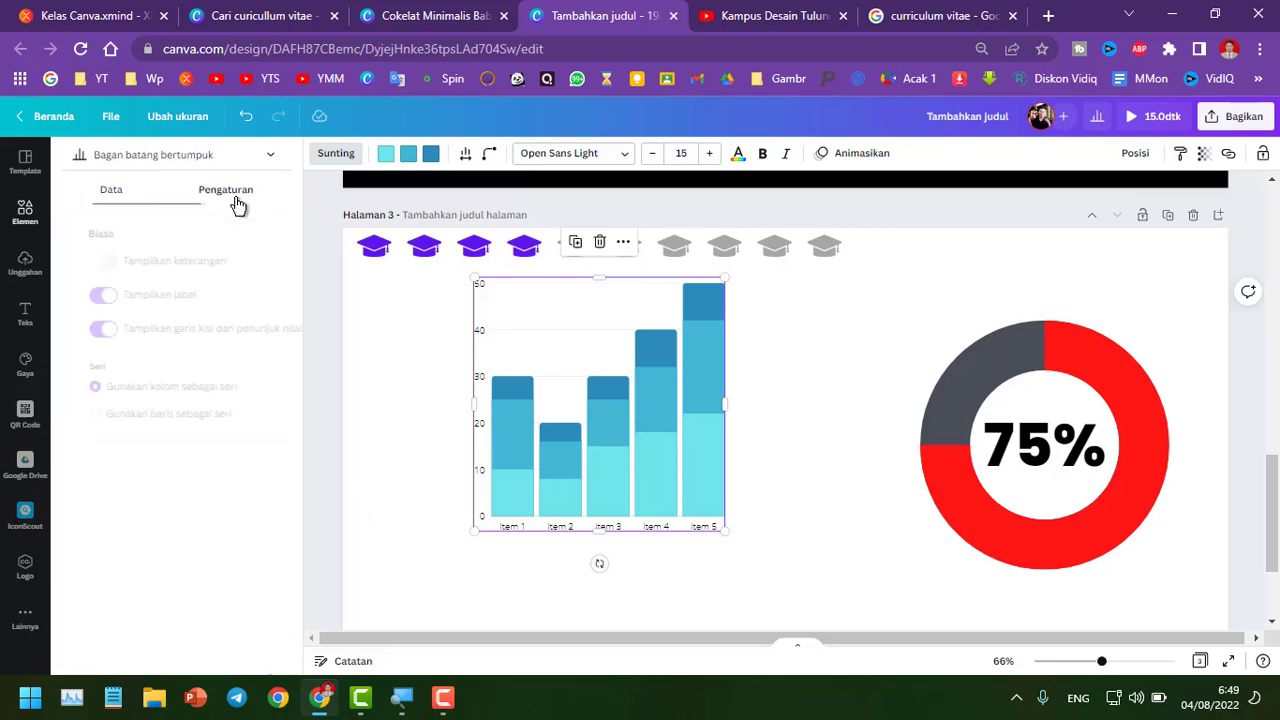
pyautogui.click(137, 194)
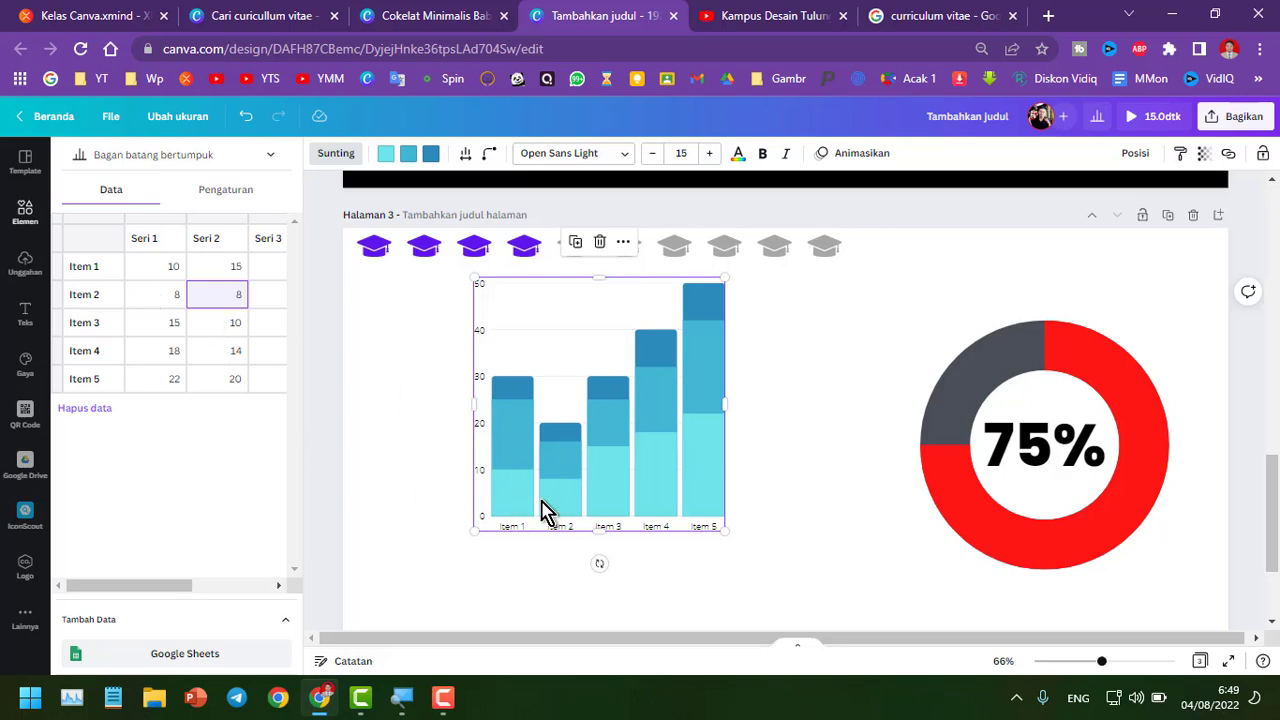
pyautogui.click(220, 196)
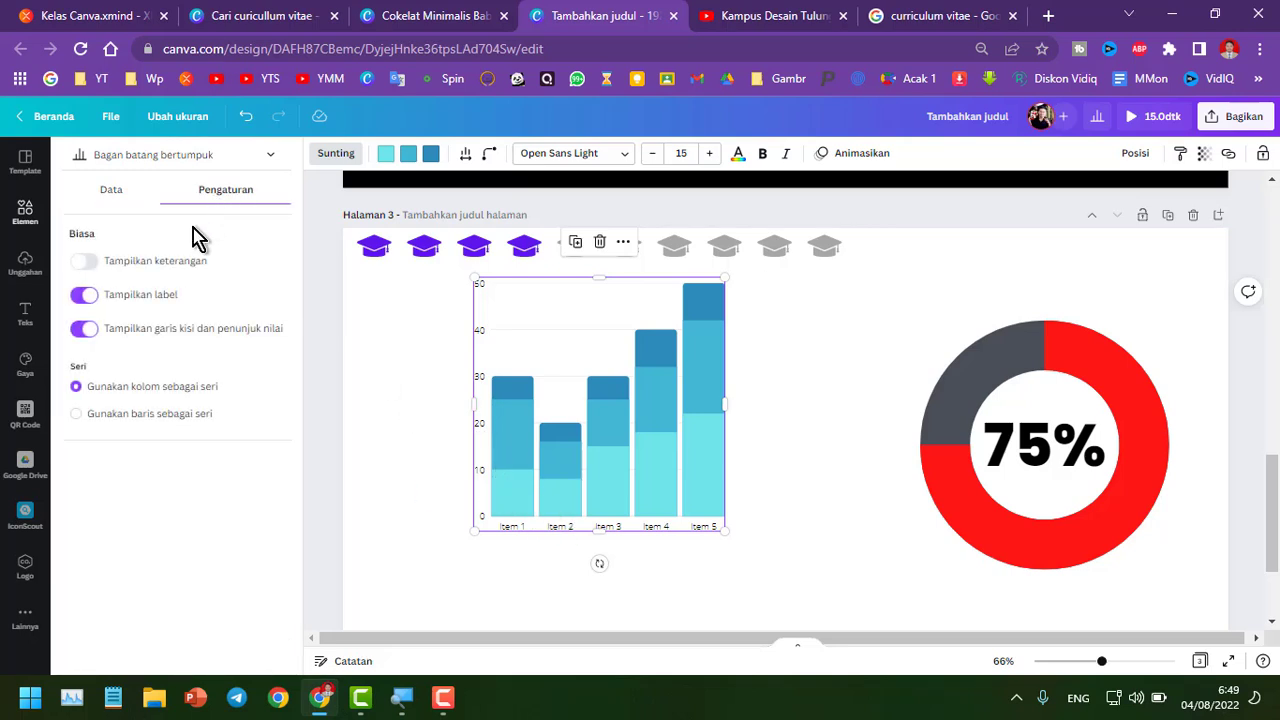
pyautogui.click(85, 263)
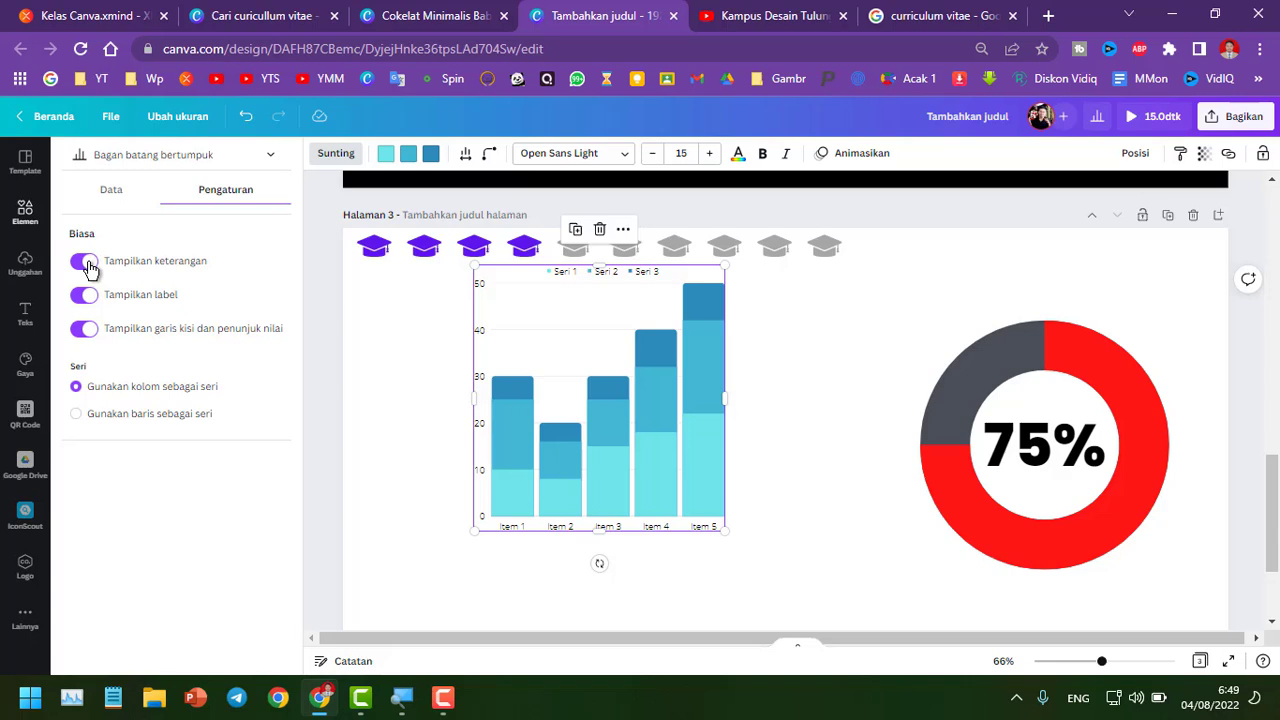
pyautogui.click(87, 263)
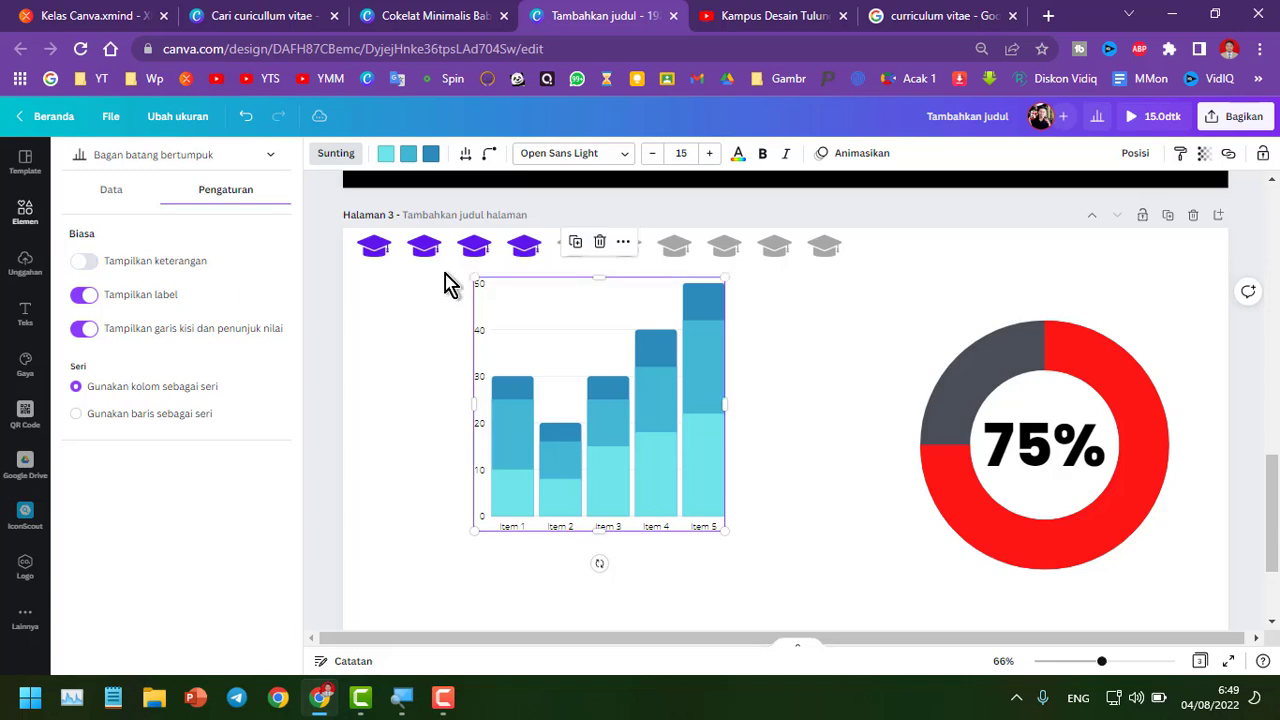
# Try toggling labels and grid lines and switching the series between rows and columns
pyautogui.click(87, 297)
pyautogui.click(88, 297)
pyautogui.click(86, 330)
pyautogui.click(77, 414)
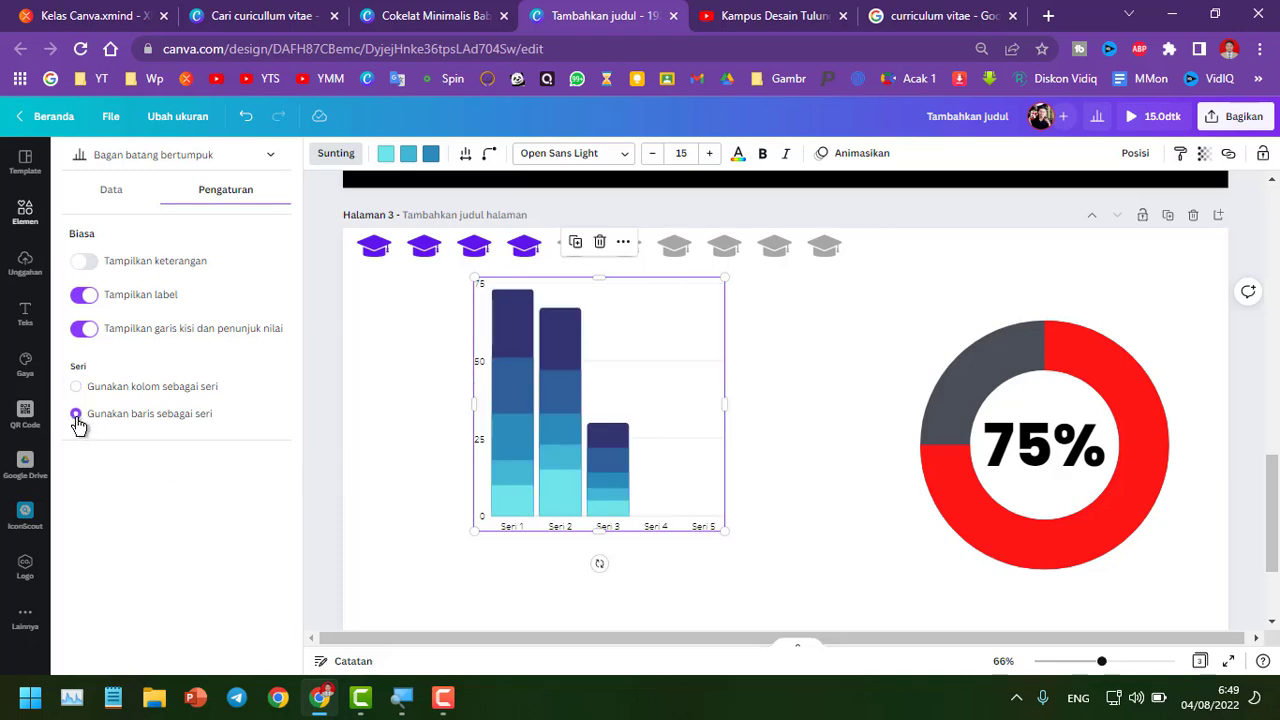
pyautogui.click(77, 388)
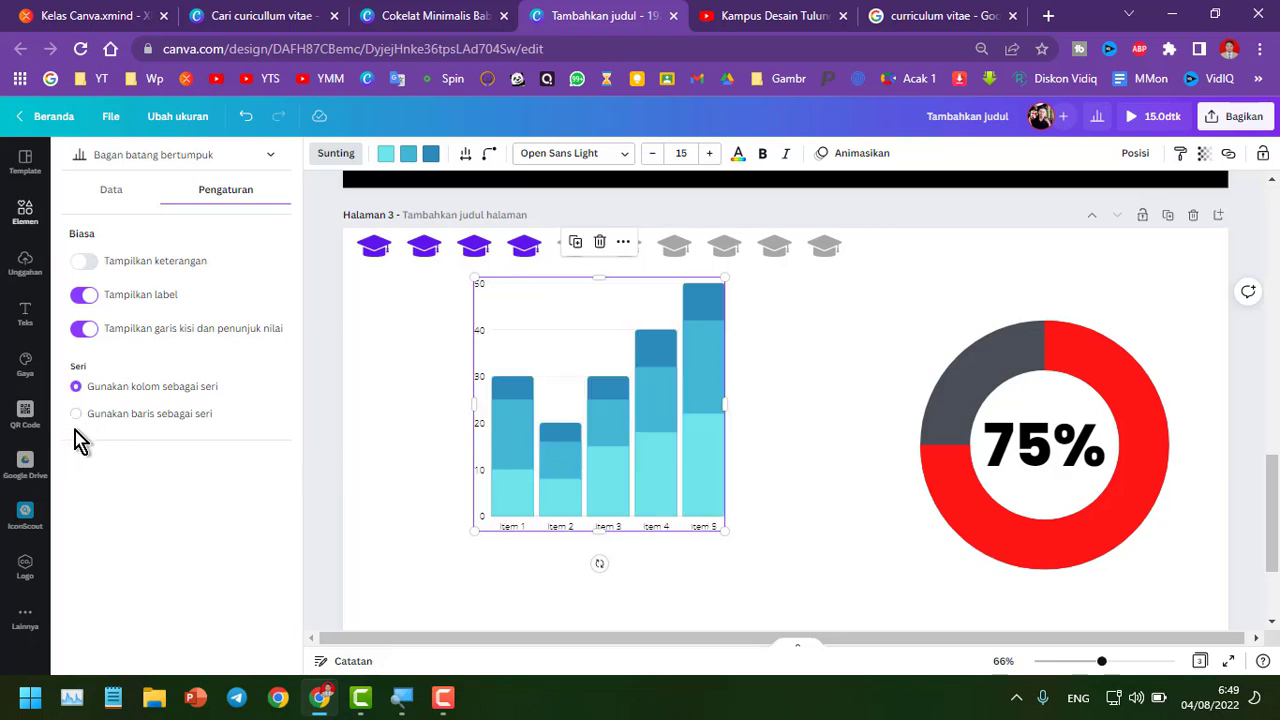
# Recolor the bar chart's three series to light green, dark green and light cyan
pyautogui.click(384, 157)
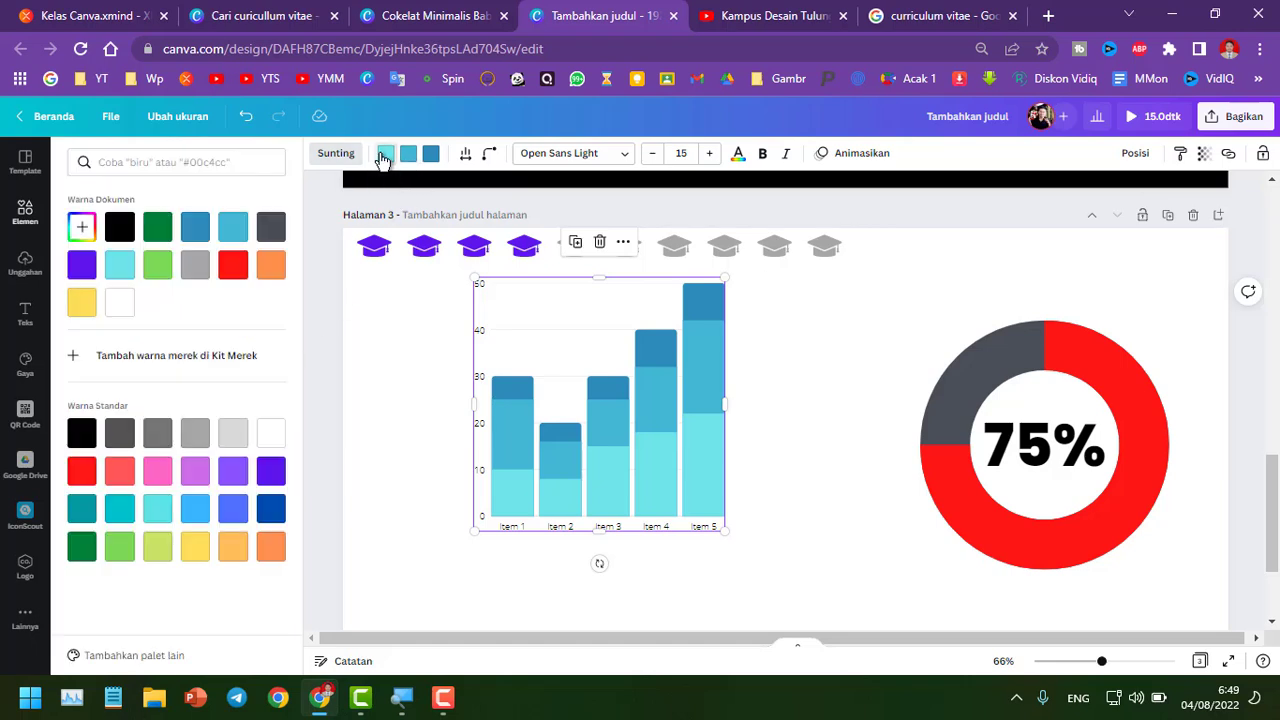
pyautogui.click(157, 264)
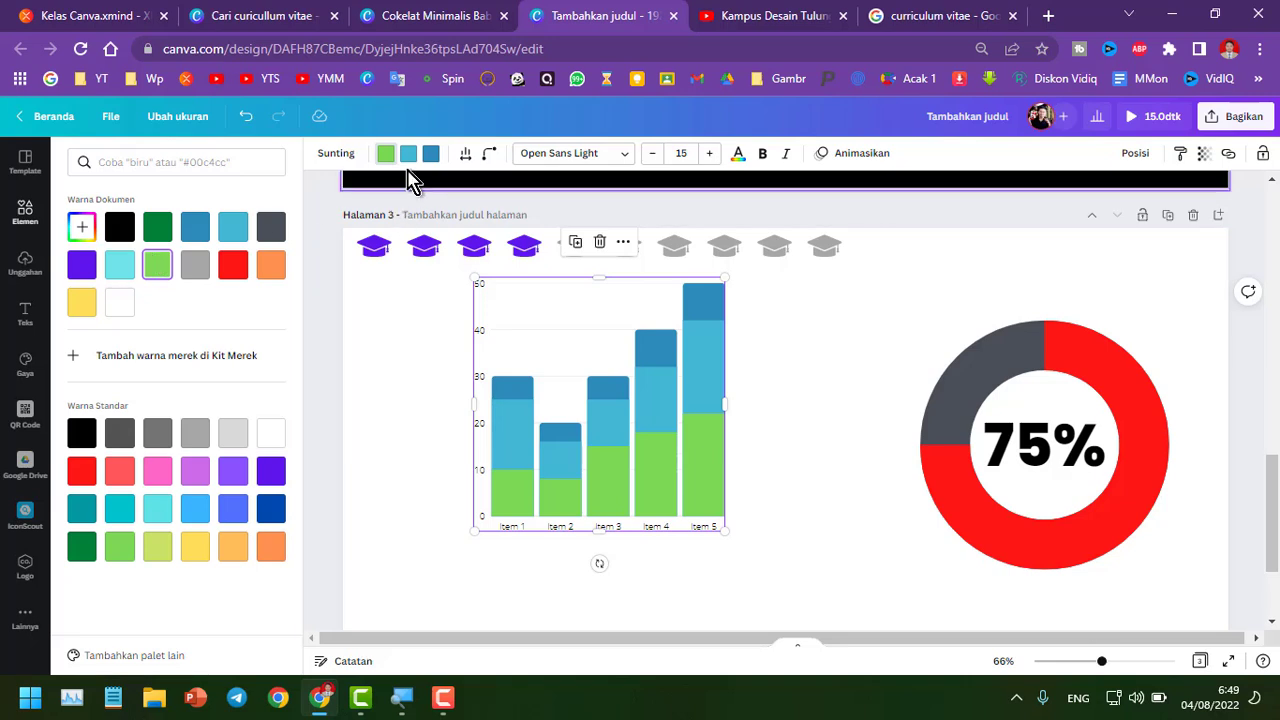
pyautogui.click(408, 153)
pyautogui.click(160, 230)
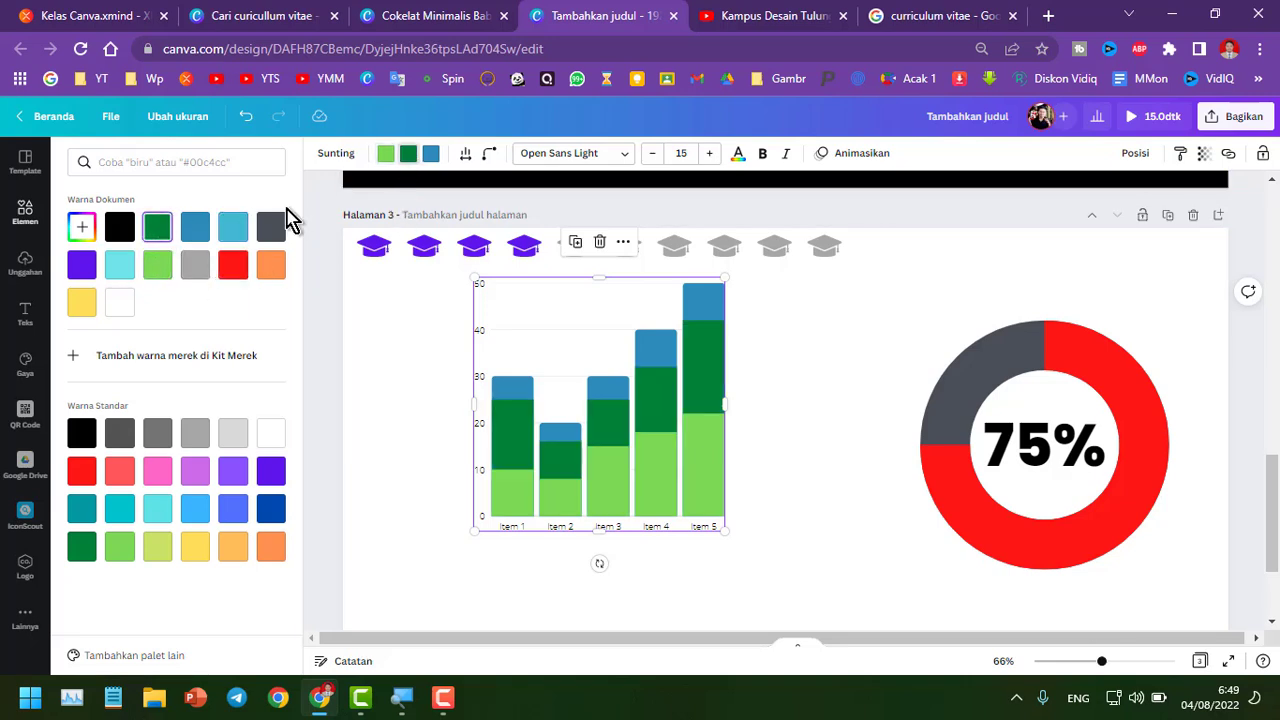
pyautogui.click(428, 160)
pyautogui.click(119, 302)
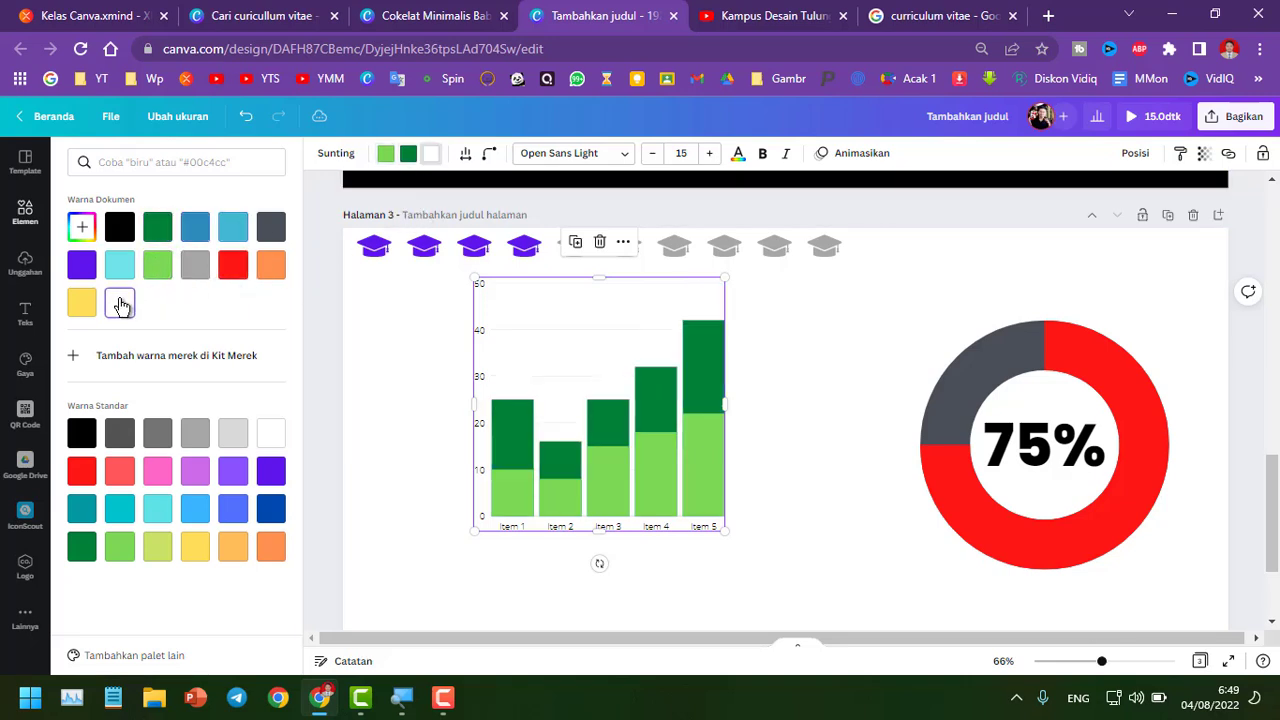
pyautogui.click(157, 515)
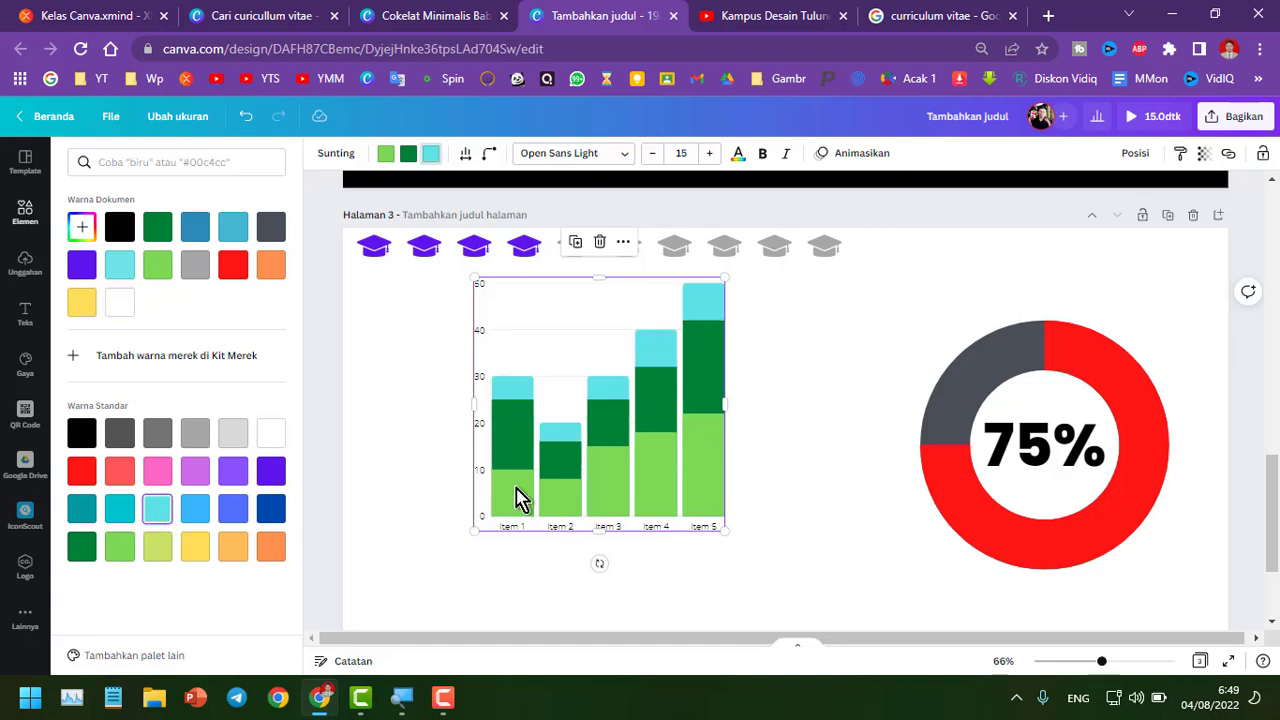
# Set the bar chart's column spacing to 22 and adjust its corner roundness
pyautogui.click(468, 158)
pyautogui.moveTo(490, 210)
pyautogui.mouseDown()
pyautogui.moveTo(580, 210)
pyautogui.moveTo(463, 210)
pyautogui.moveTo(583, 214)
pyautogui.moveTo(504, 221)
pyautogui.mouseUp()
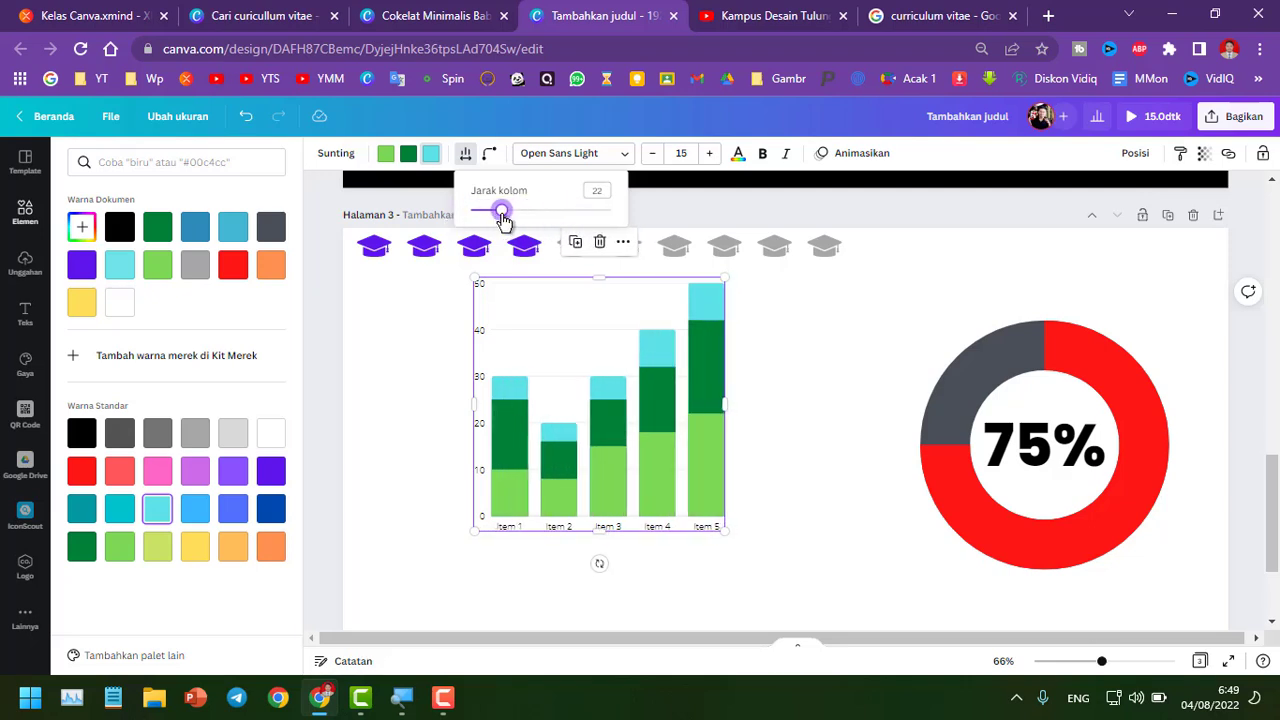
pyautogui.click(489, 155)
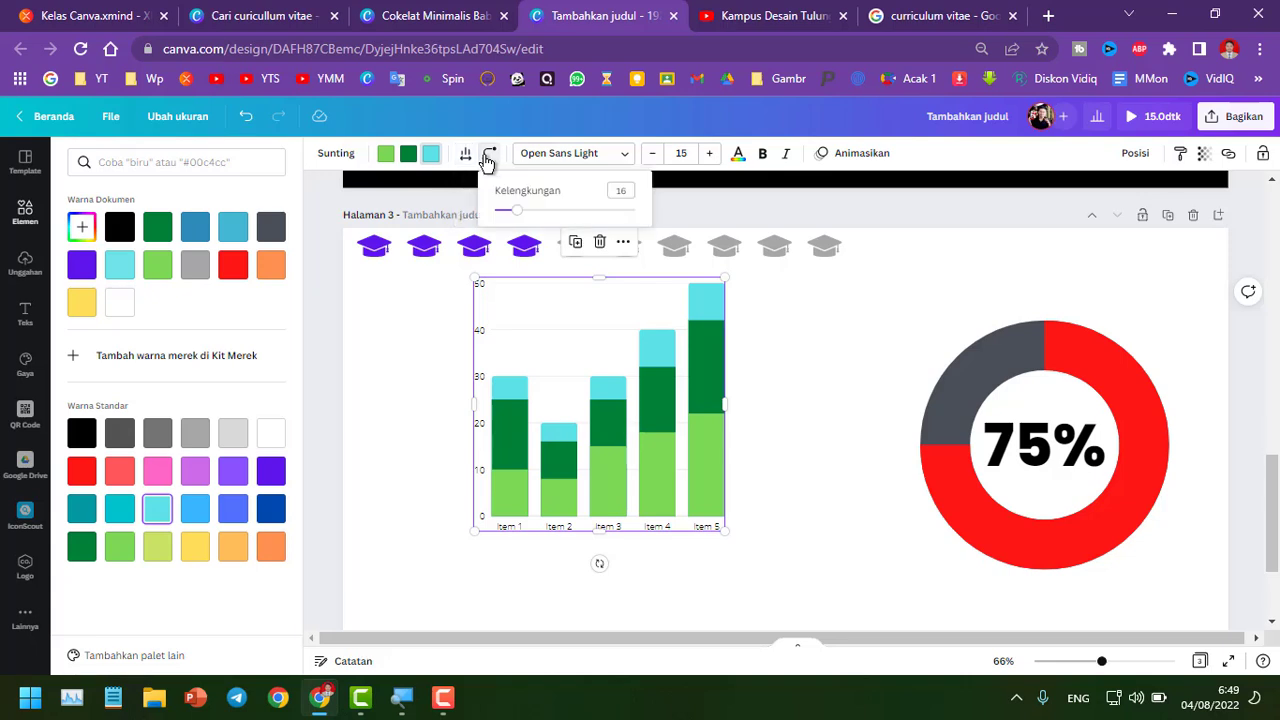
pyautogui.moveTo(539, 216)
pyautogui.mouseDown()
pyautogui.moveTo(638, 208)
pyautogui.moveTo(531, 211)
pyautogui.moveTo(646, 233)
pyautogui.moveTo(515, 224)
pyautogui.moveTo(654, 236)
pyautogui.moveTo(525, 213)
pyautogui.mouseUp()
pyautogui.click(411, 353)
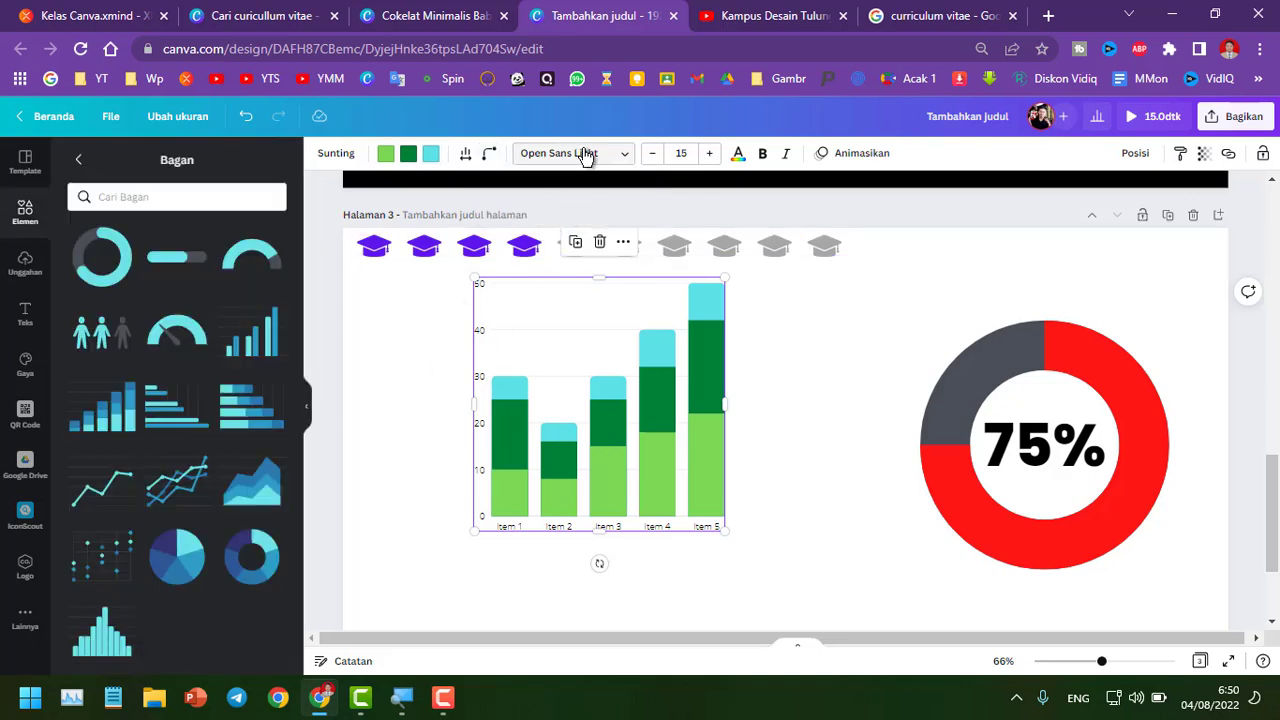
# Change the bar chart's font to FB Bloomfield
pyautogui.click(585, 155)
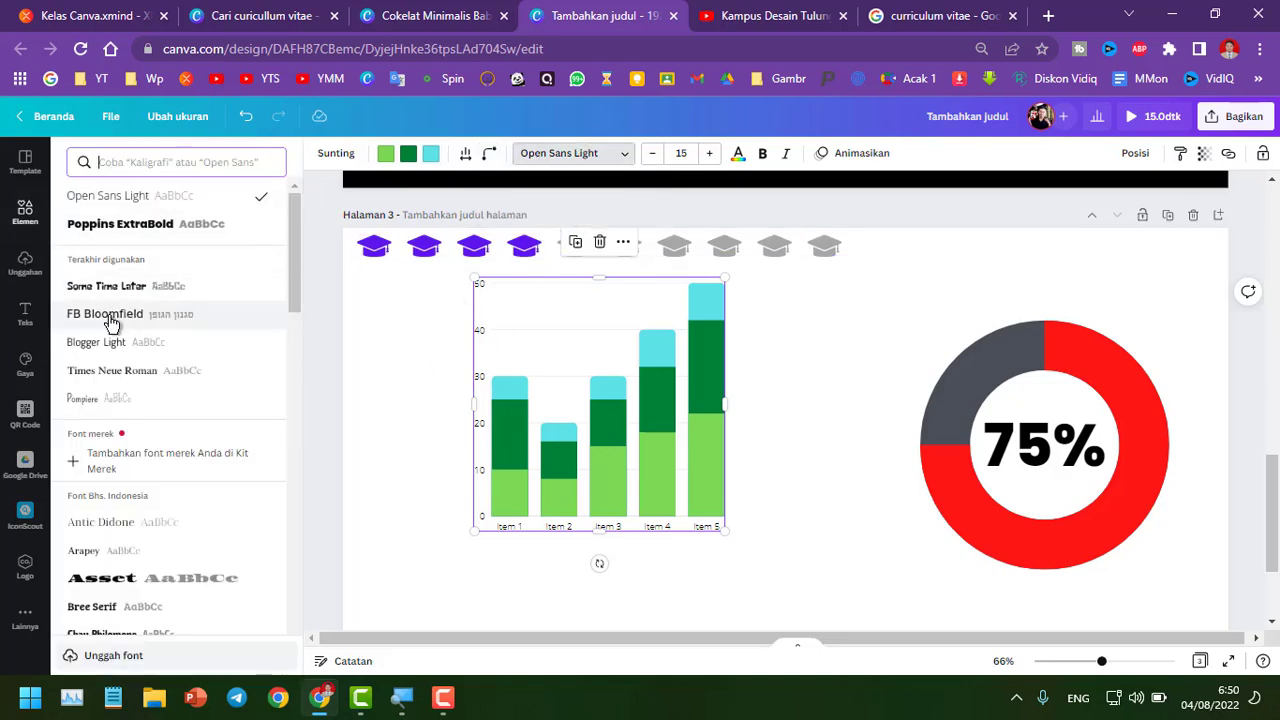
pyautogui.click(112, 322)
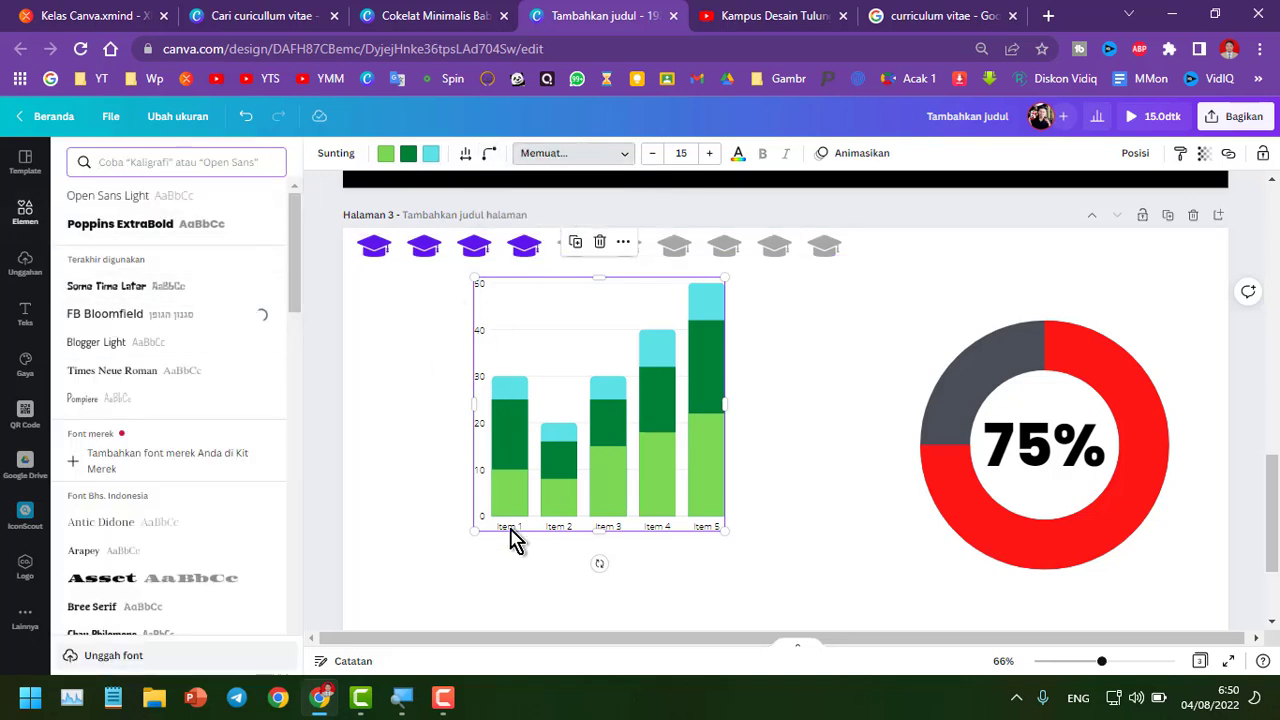
pyautogui.click(420, 379)
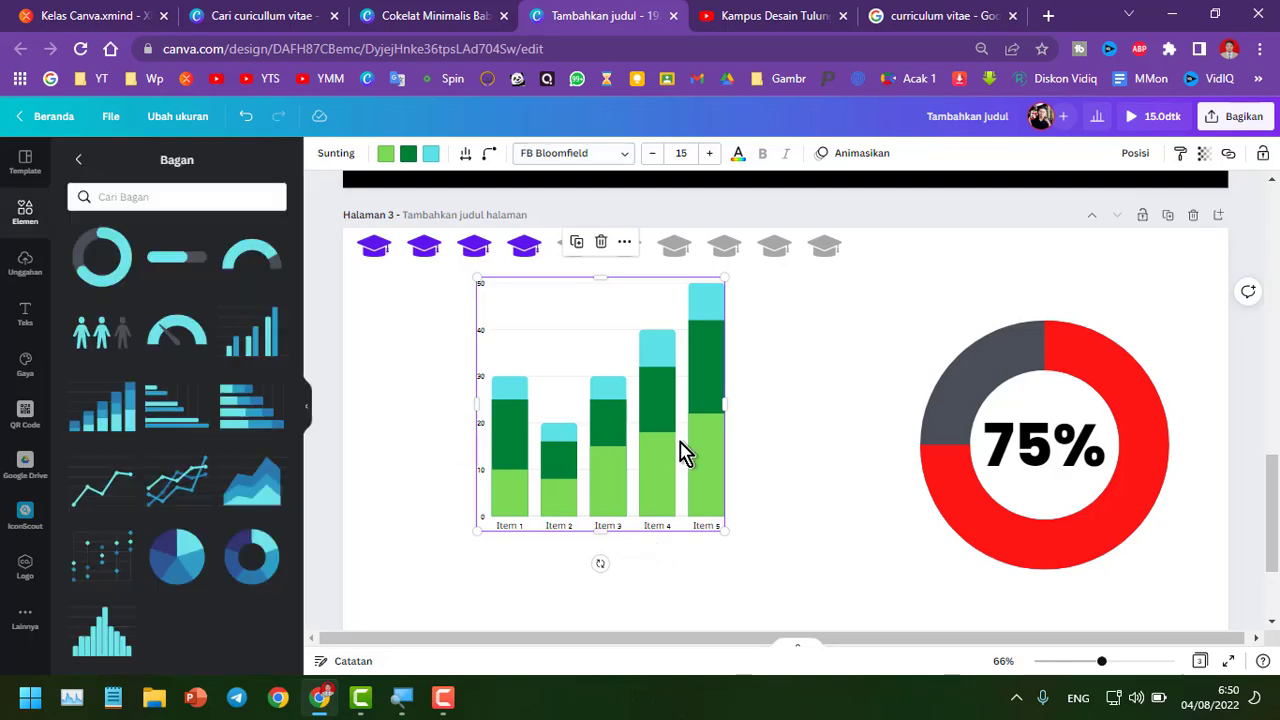
# Move the bar chart to the right, next to the progress ring
pyautogui.moveTo(668, 452); pyautogui.dragTo(863, 412)
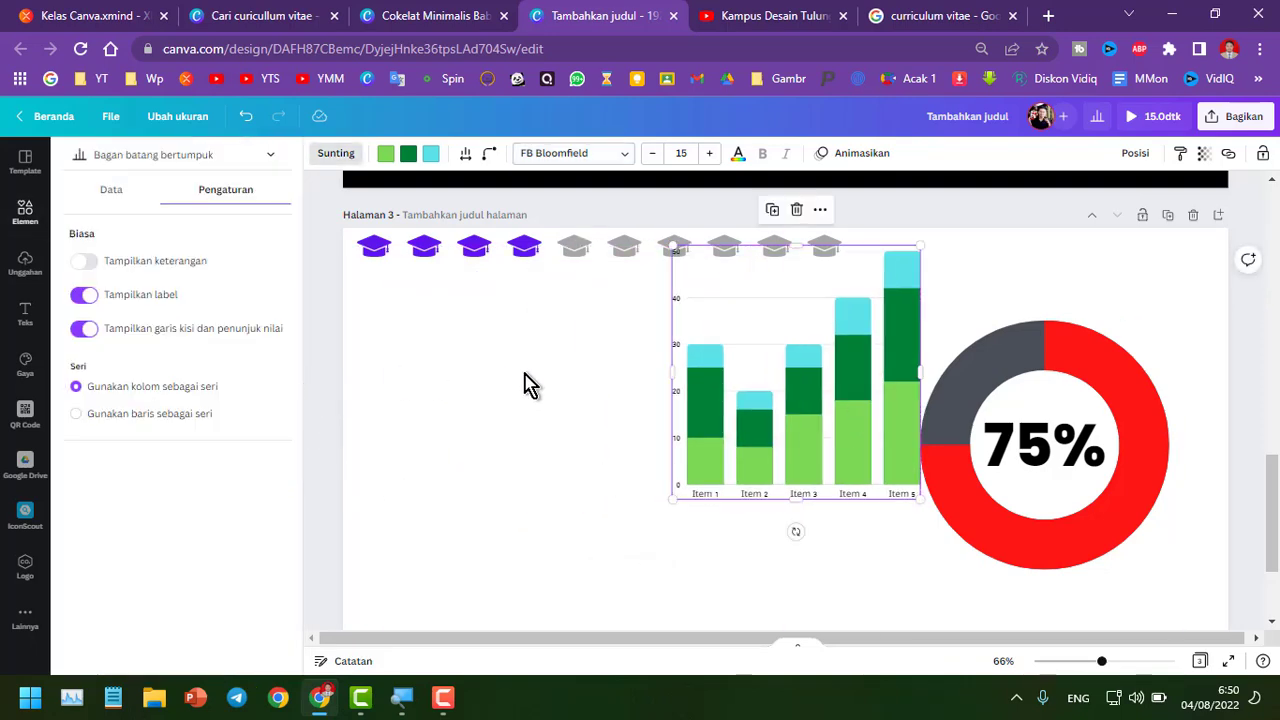
pyautogui.click(526, 373)
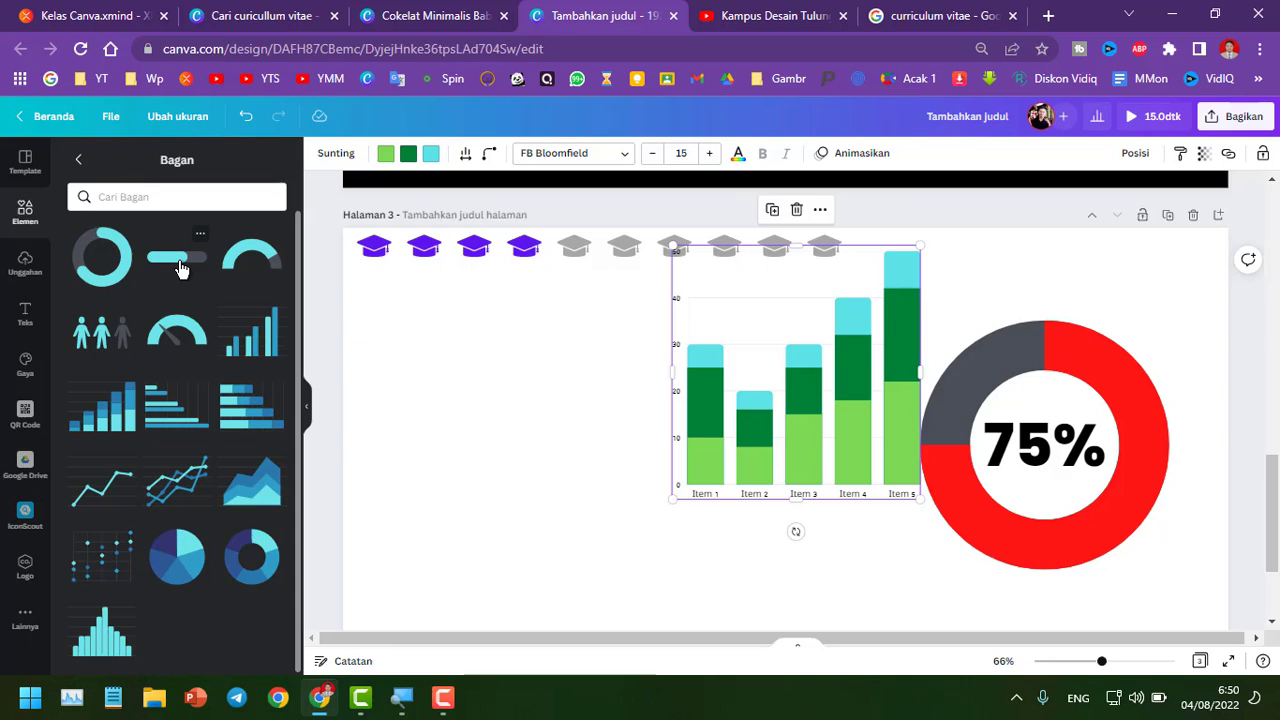
# Add a gauge progress dial chart and place it at the left of the page
pyautogui.click(175, 333)
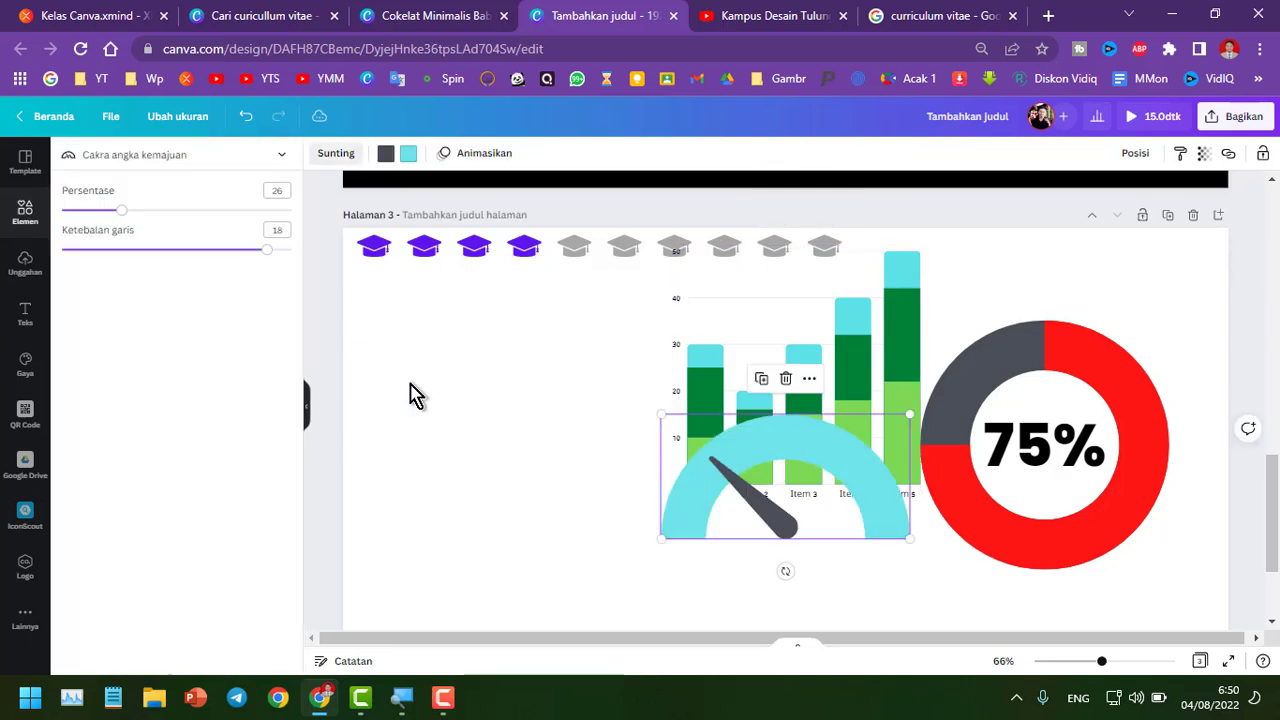
pyautogui.moveTo(729, 491); pyautogui.dragTo(507, 378)
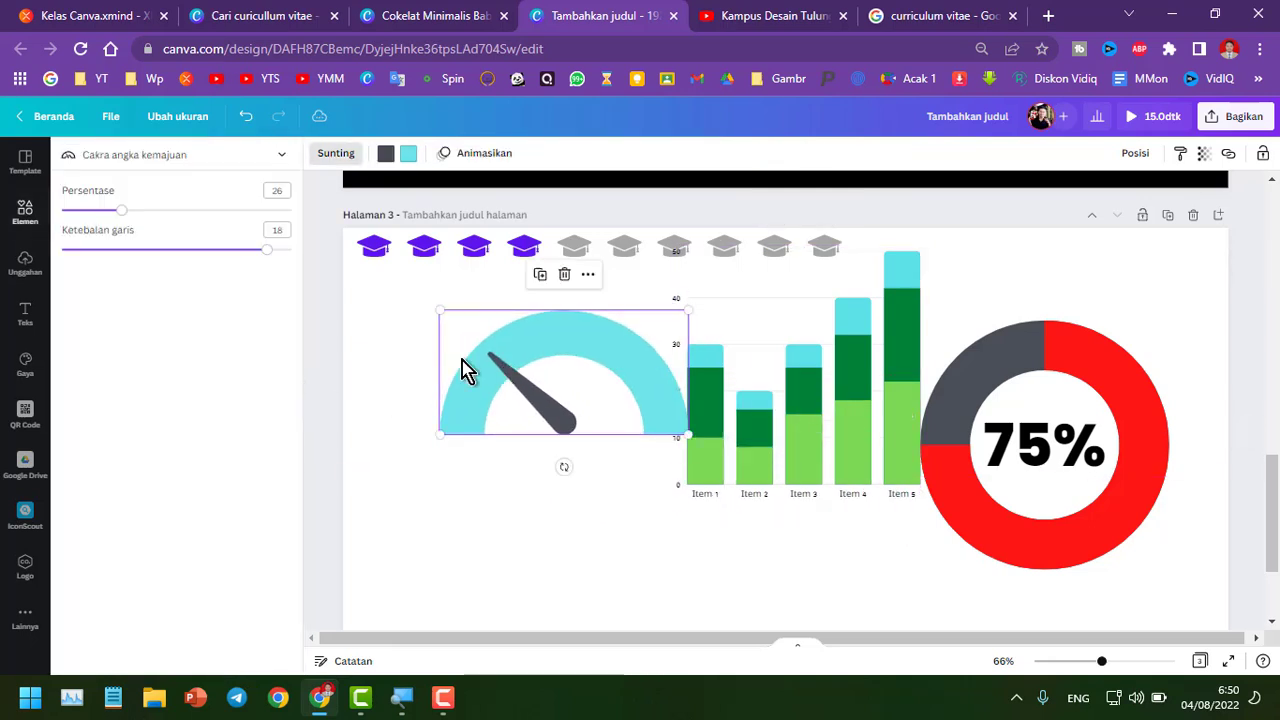
# Shrink the gauge dial and reposition it at the left of the page
pyautogui.moveTo(693, 311); pyautogui.dragTo(603, 334)
pyautogui.moveTo(583, 394); pyautogui.dragTo(562, 366)
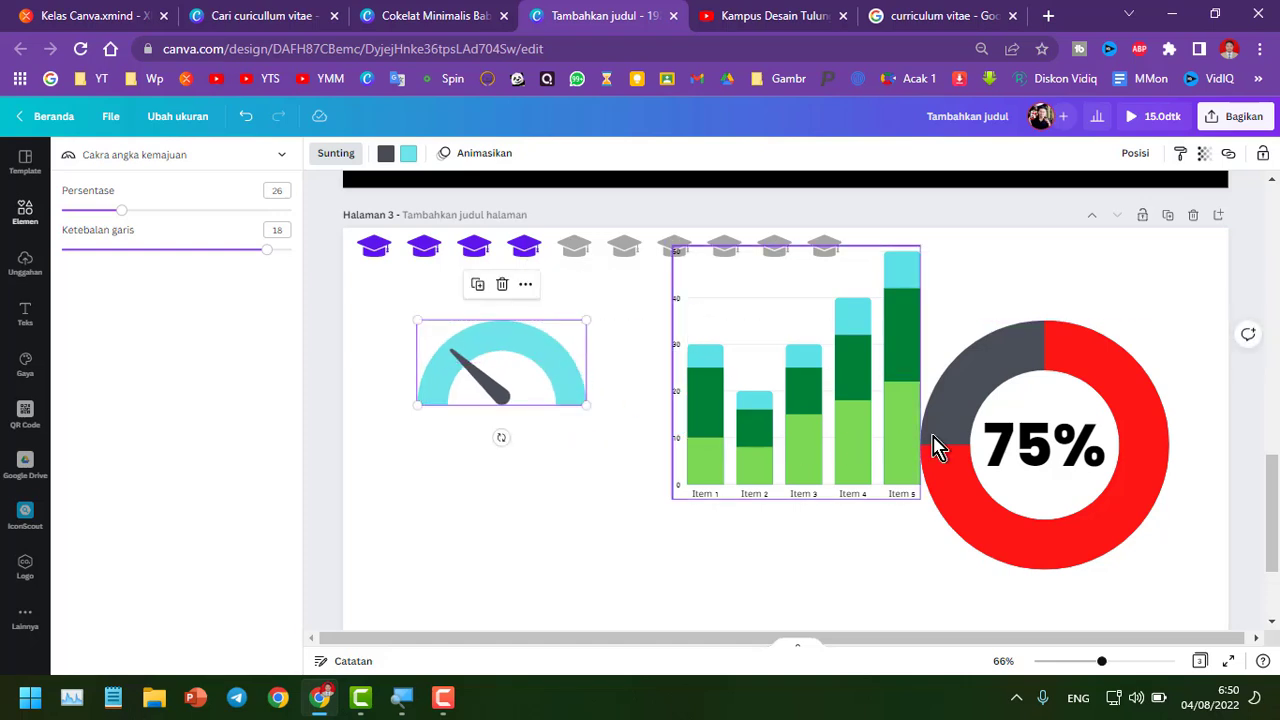
# Add a stacked horizontal bar chart, resize it, and delete it again
pyautogui.click(990, 448)
pyautogui.click(400, 480)
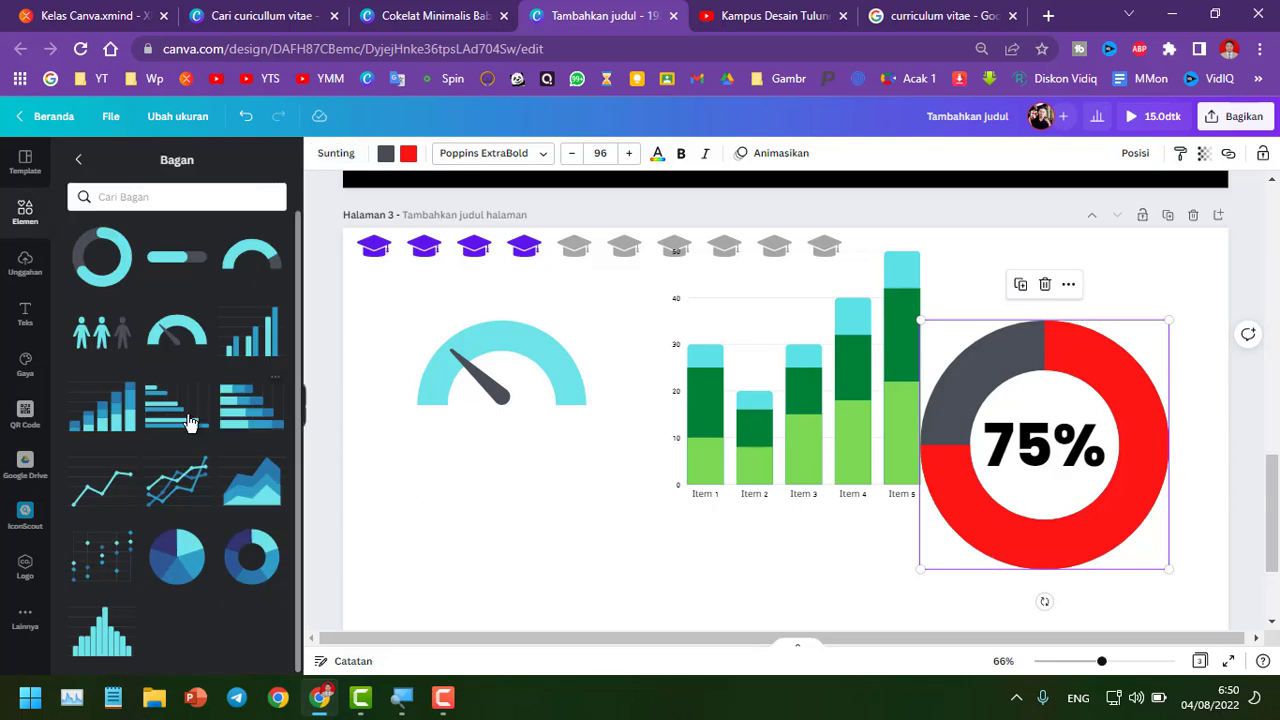
pyautogui.click(165, 420)
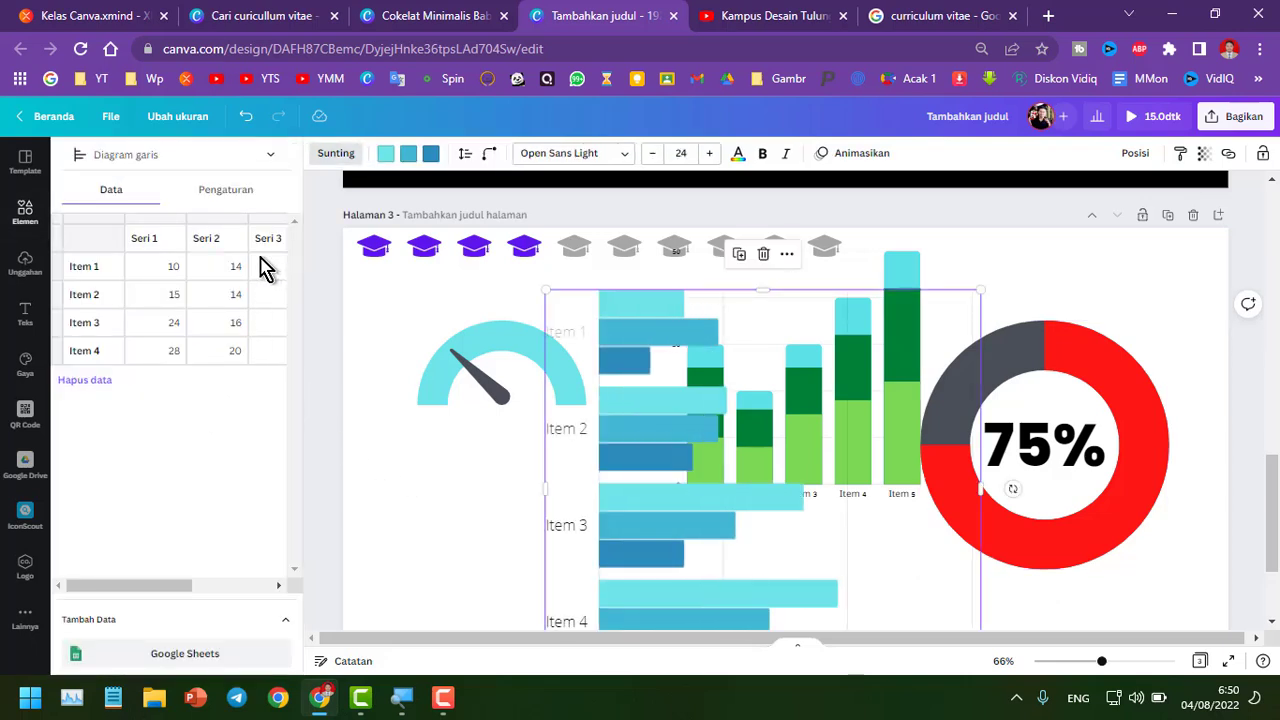
pyautogui.moveTo(984, 291); pyautogui.dragTo(748, 500)
pyautogui.click(849, 394)
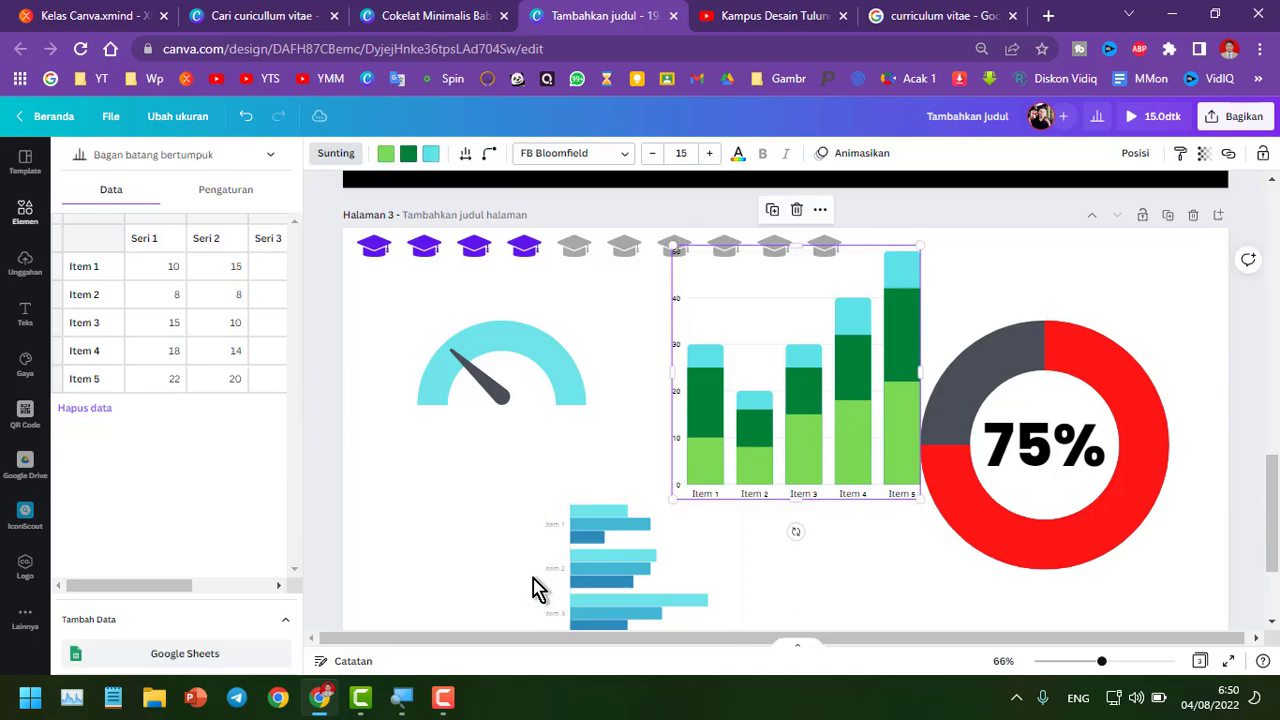
pyautogui.click(590, 566)
pyautogui.press('Delete')
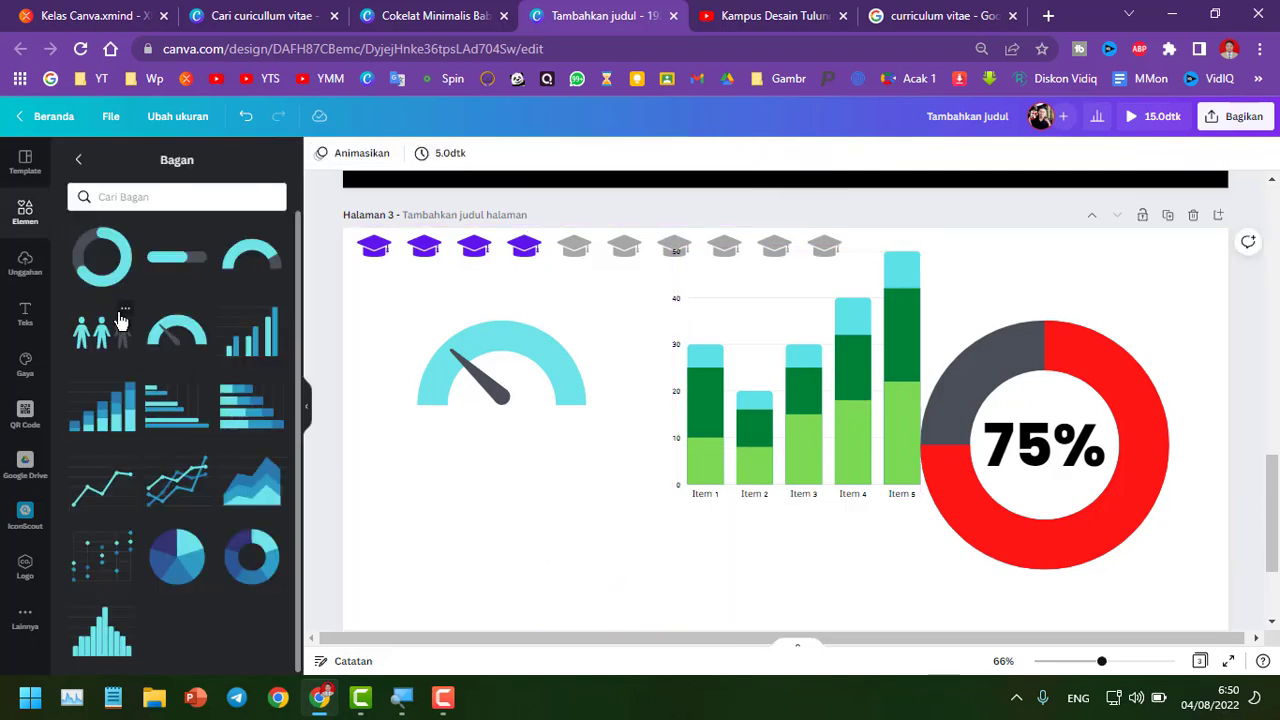
# Add and delete a line chart, an area chart and a scatter chart to preview each type
pyautogui.click(114, 491)
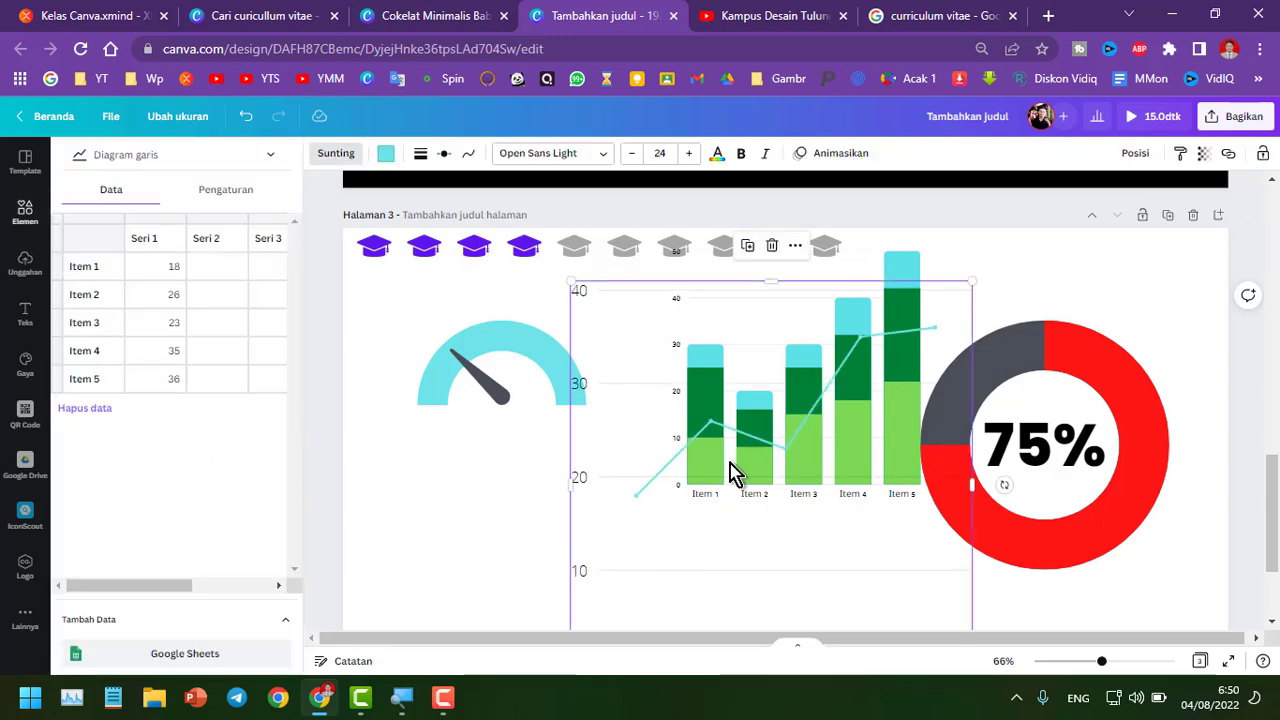
pyautogui.press('Delete')
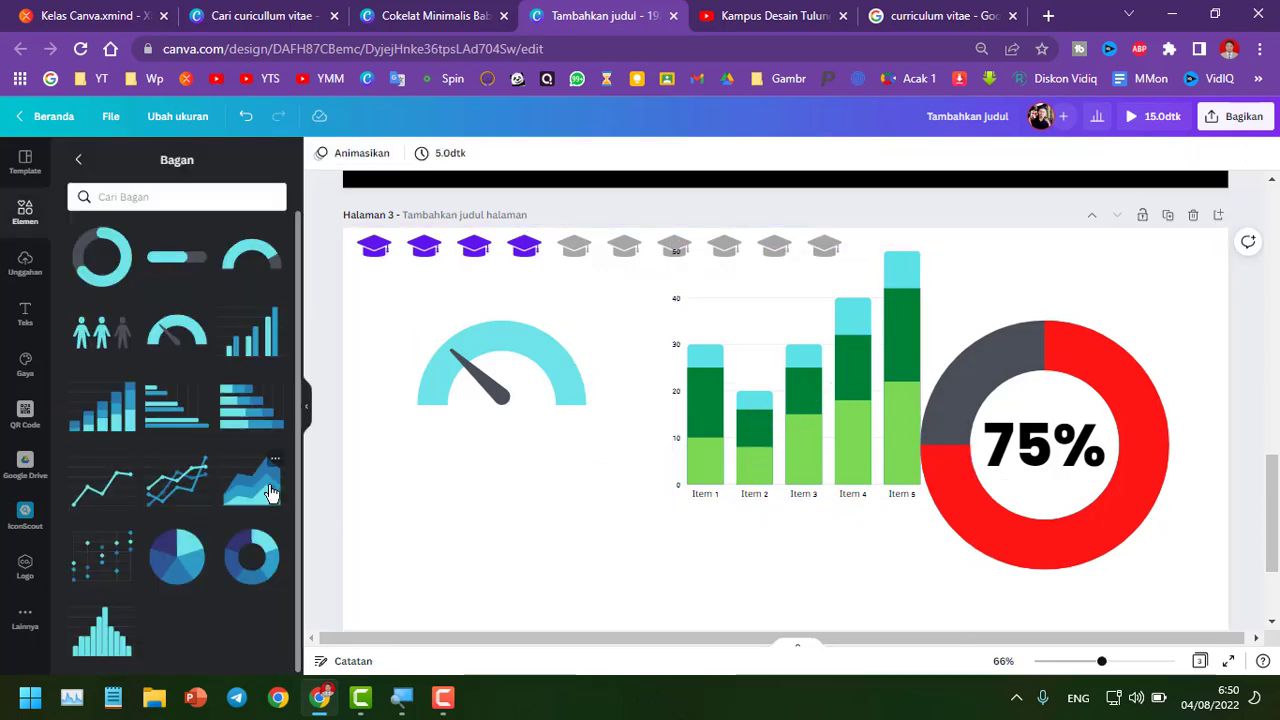
pyautogui.click(270, 491)
pyautogui.press('Delete')
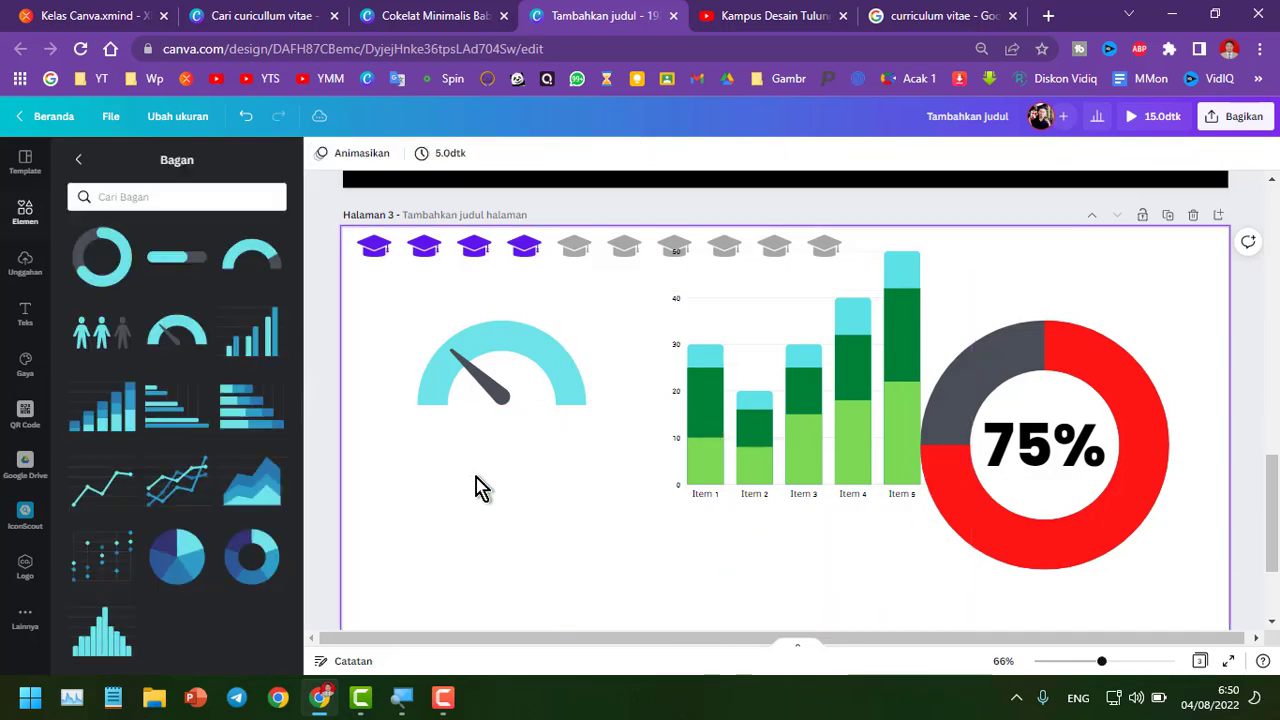
pyautogui.click(118, 560)
pyautogui.press('Delete')
# Add and delete a pie chart, a donut chart and a histogram to preview each type
pyautogui.click(184, 572)
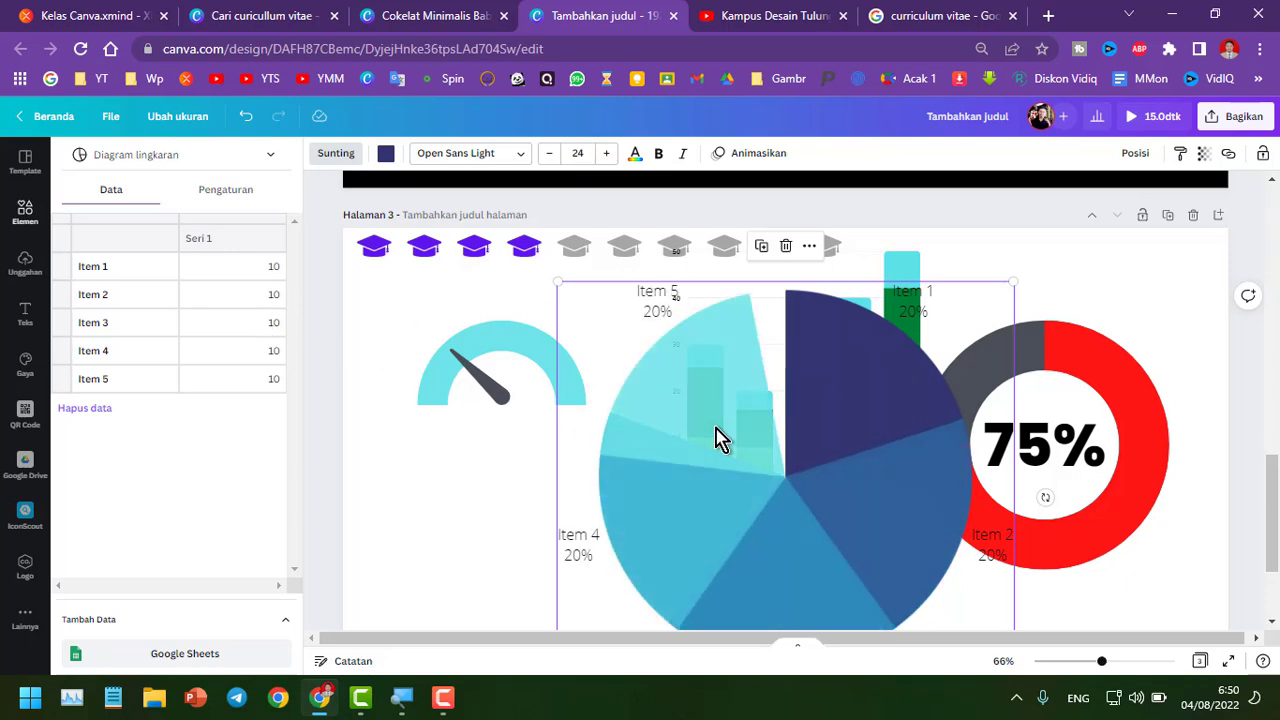
pyautogui.press('Delete')
pyautogui.click(245, 555)
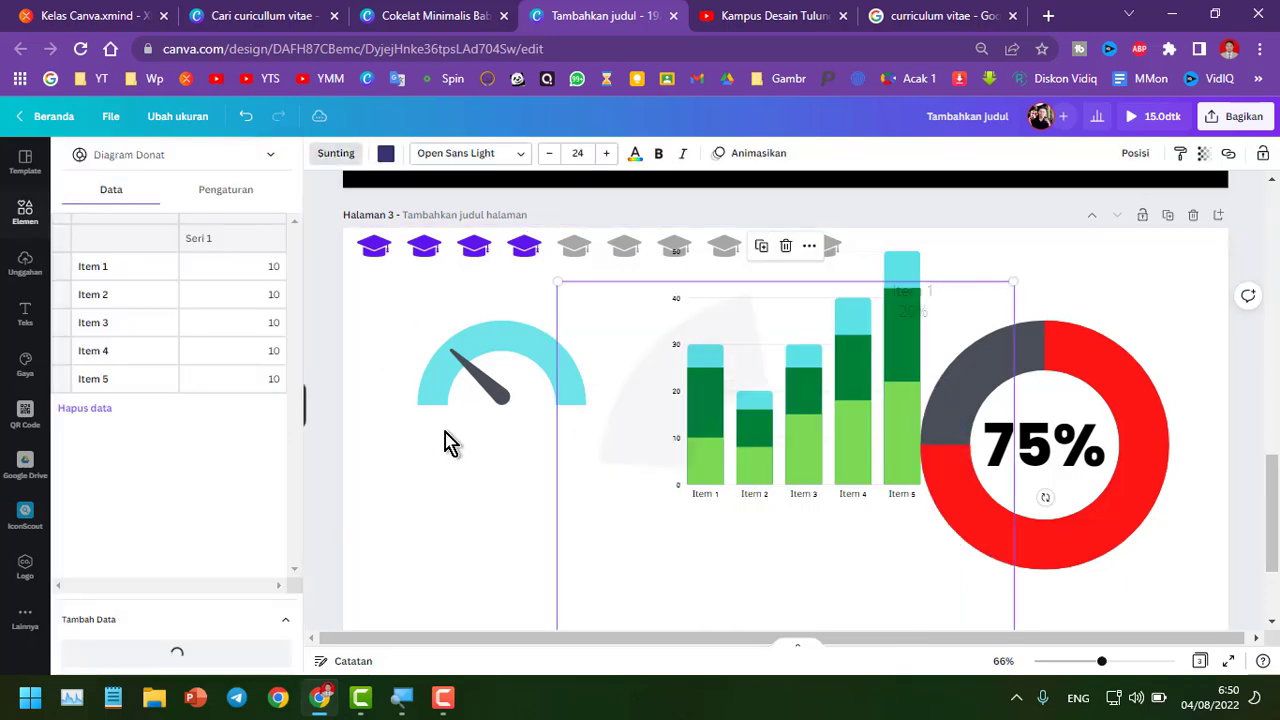
pyautogui.press('Delete')
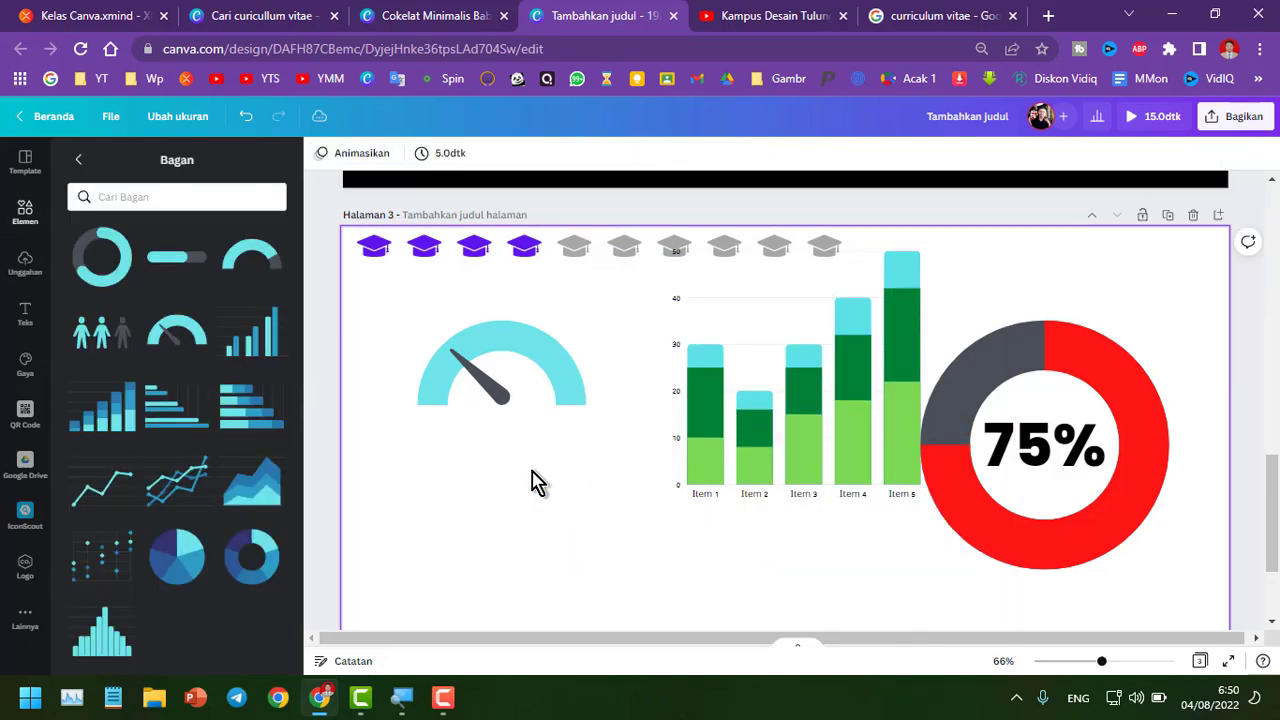
pyautogui.click(111, 640)
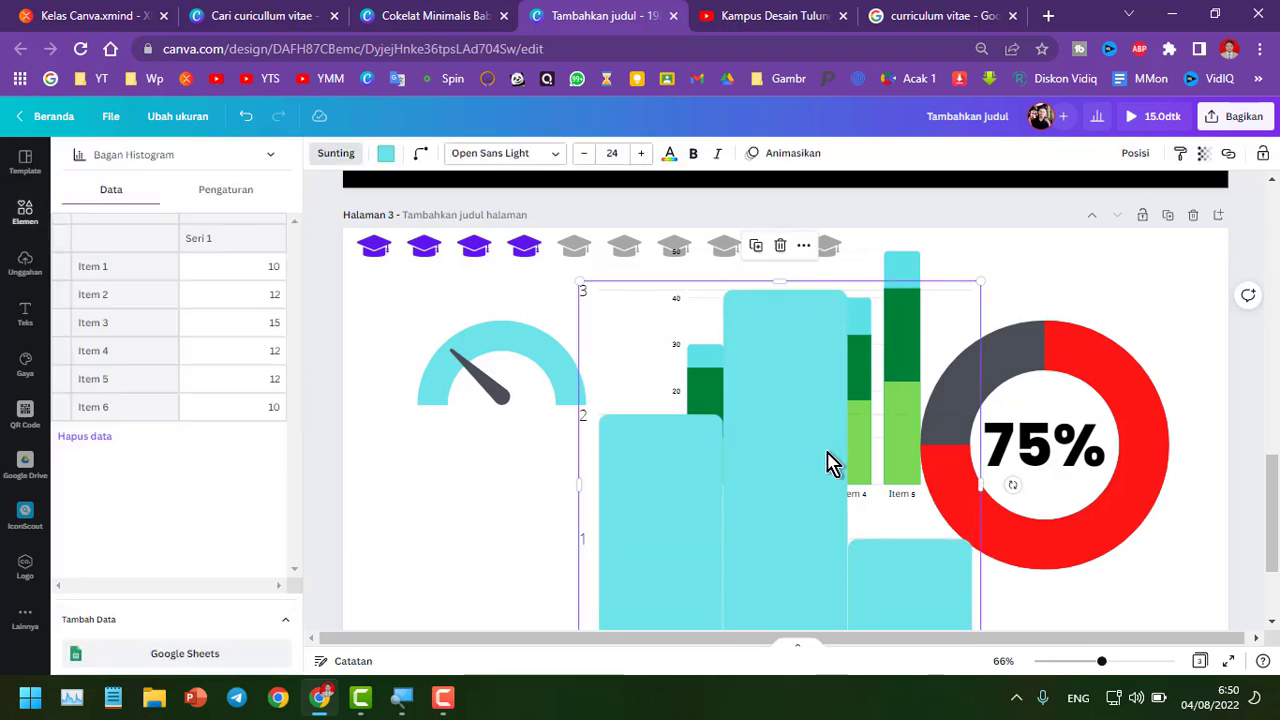
pyautogui.press('Delete')
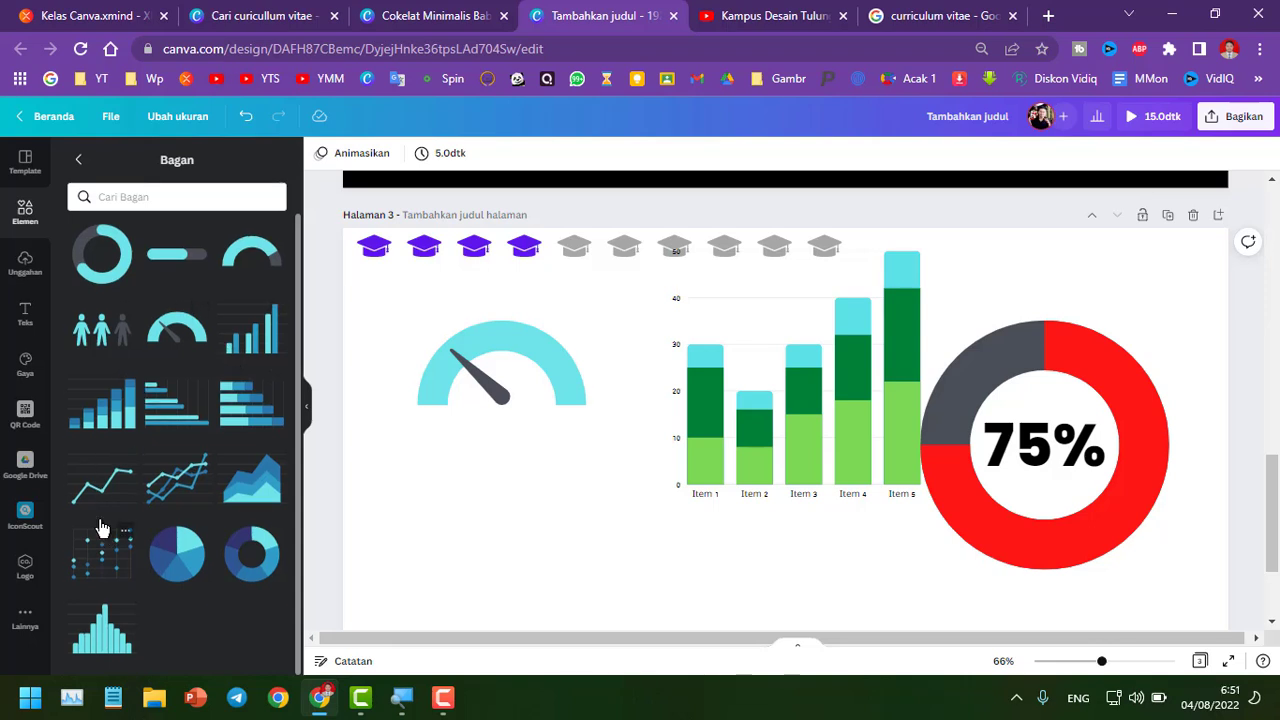
# Delete the gauge dial and shrink the graduation-cap pictogram to about half its width
pyautogui.click(562, 390)
pyautogui.press('Delete')
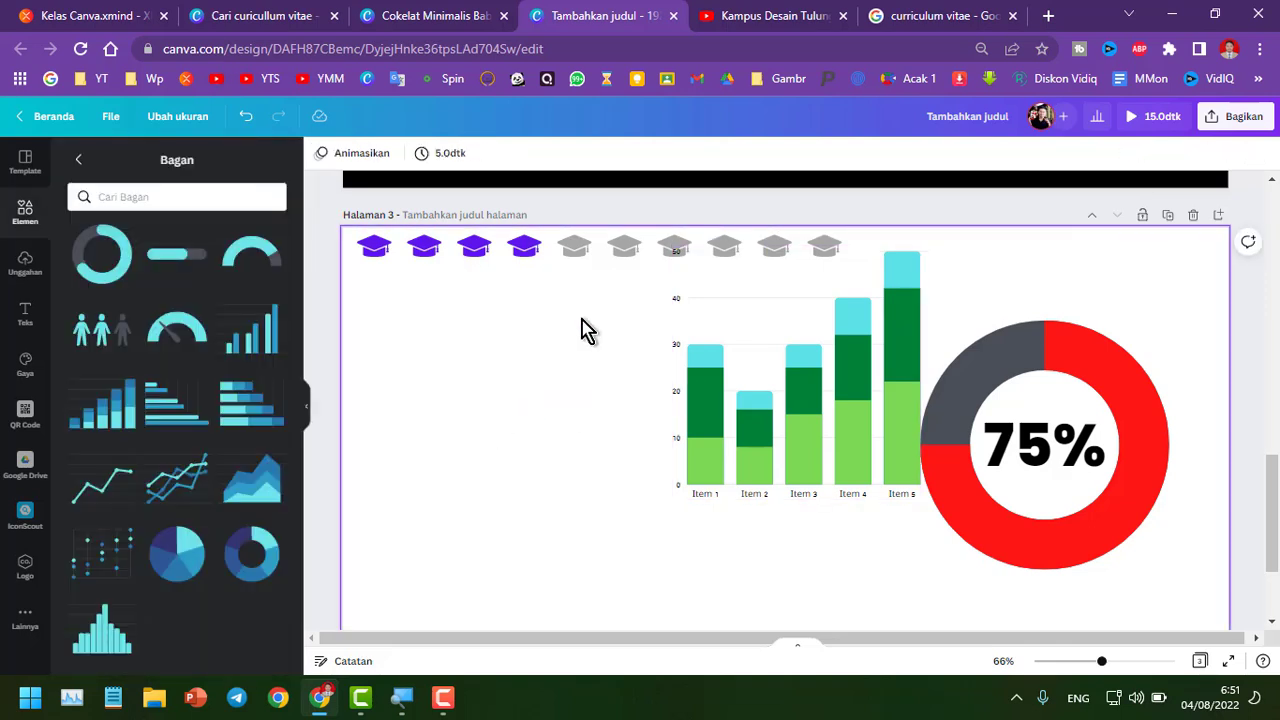
pyautogui.click(537, 252)
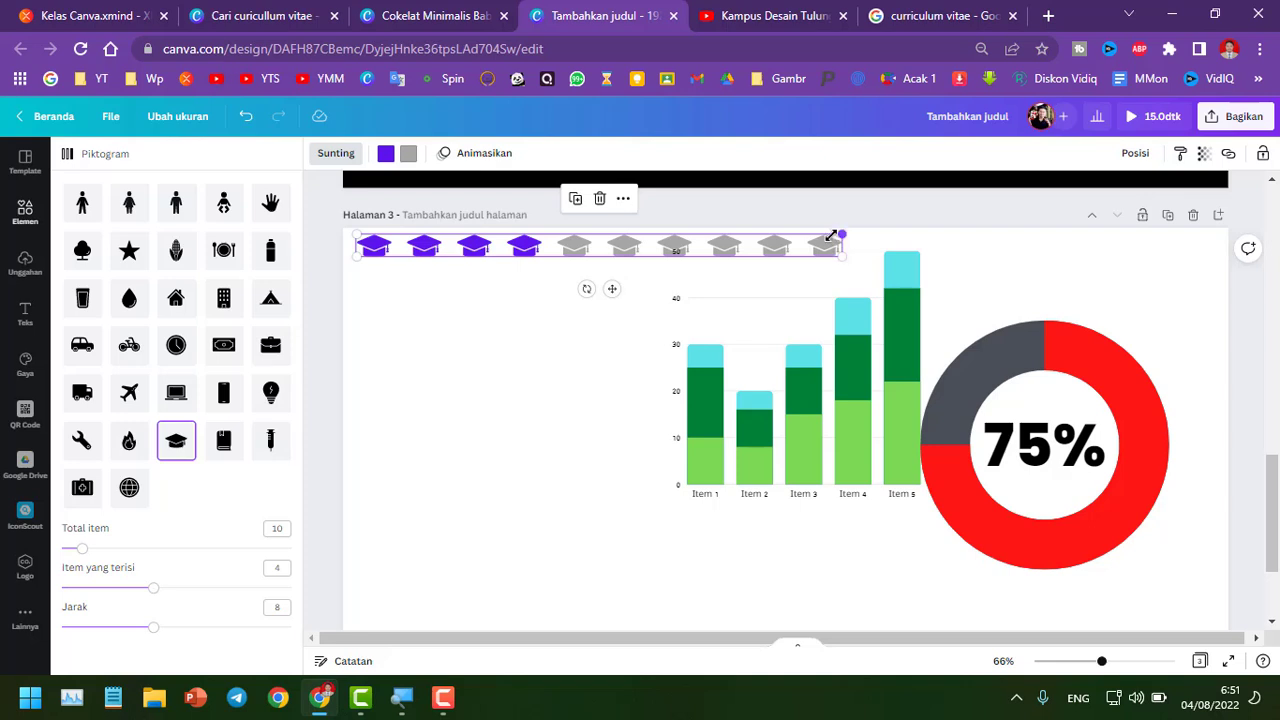
pyautogui.moveTo(830, 236); pyautogui.dragTo(636, 241)
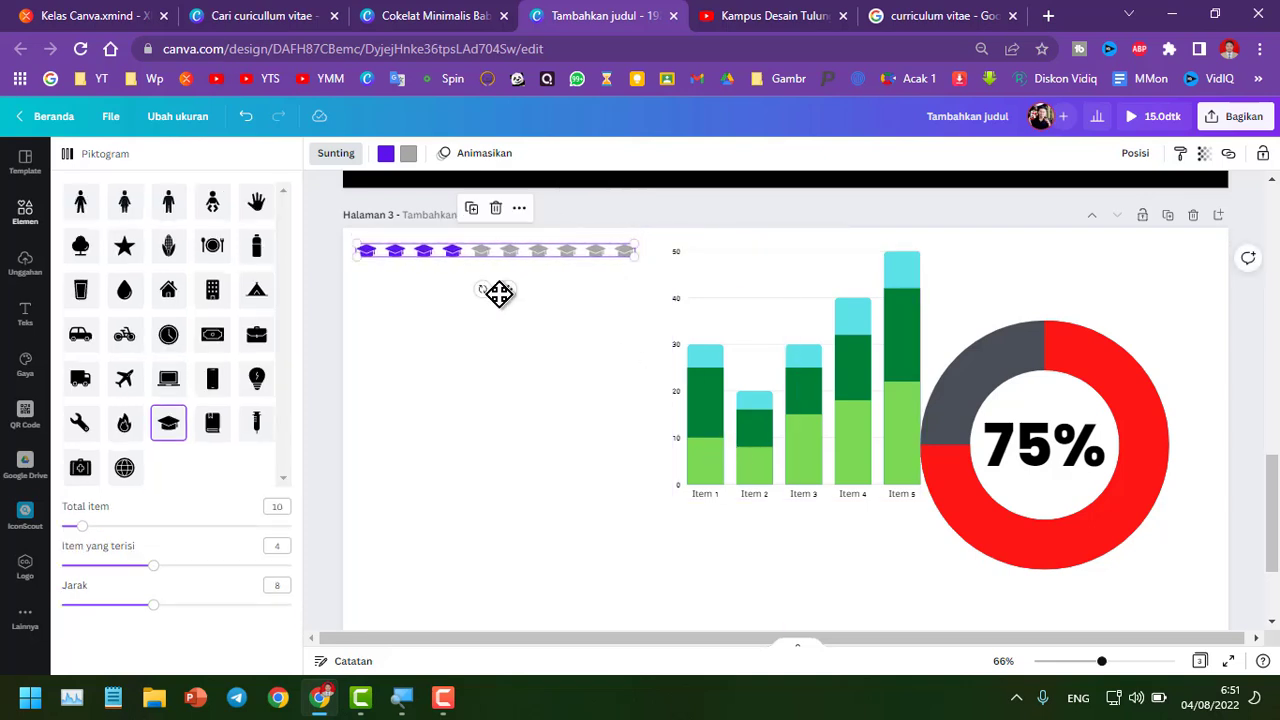
# Move the progress ring to the top left and shift the pictogram and bar chart to the right
pyautogui.click(25, 214)
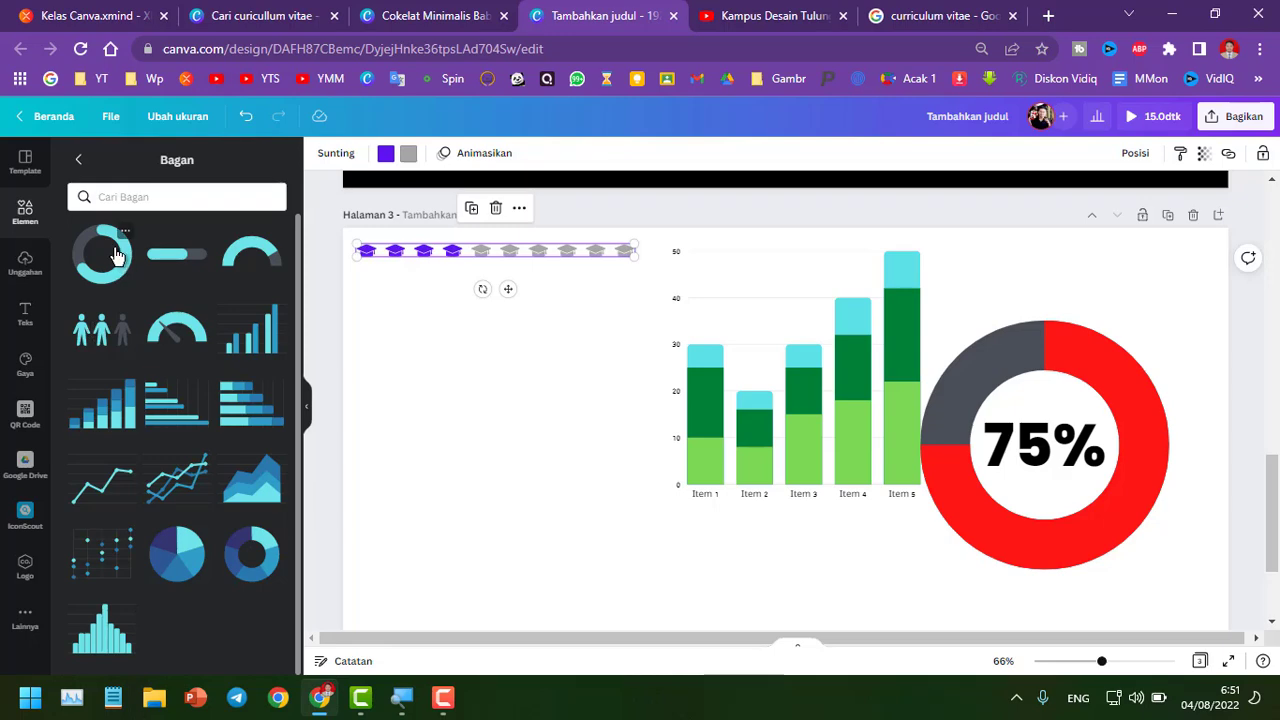
pyautogui.moveTo(957, 500); pyautogui.dragTo(409, 391)
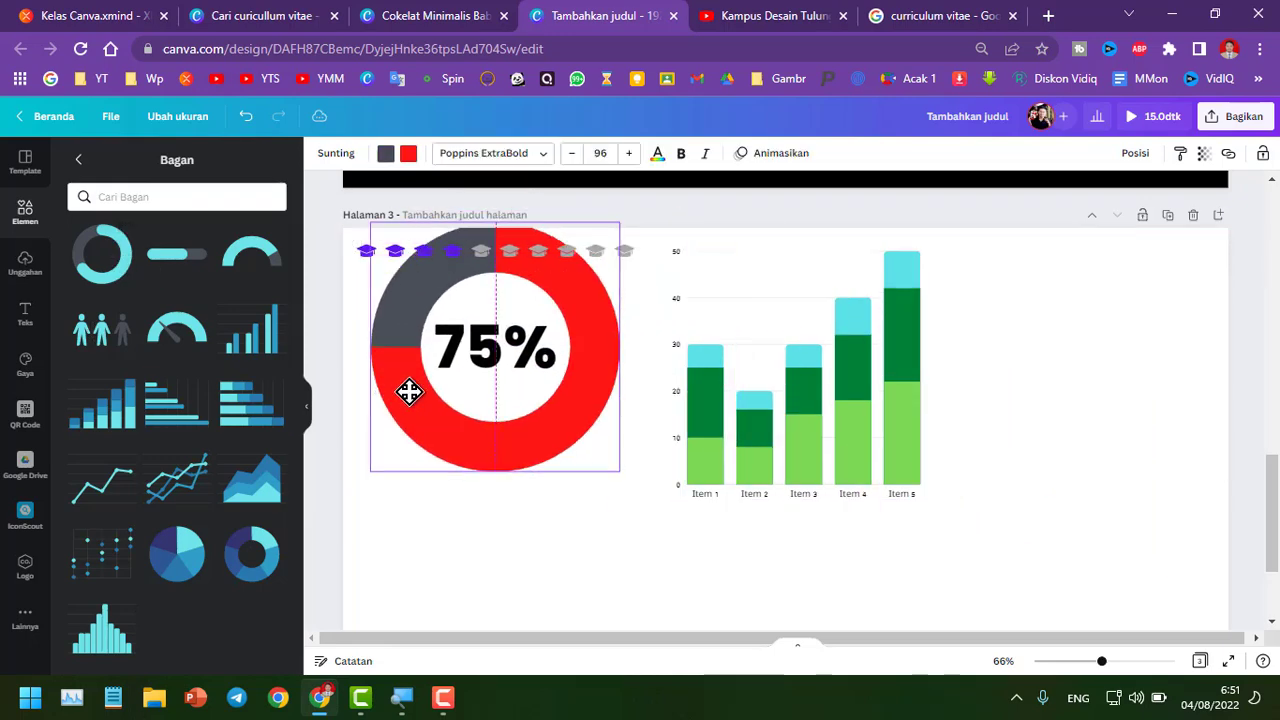
pyautogui.moveTo(364, 250); pyautogui.dragTo(809, 347)
pyautogui.moveTo(722, 404); pyautogui.dragTo(843, 420)
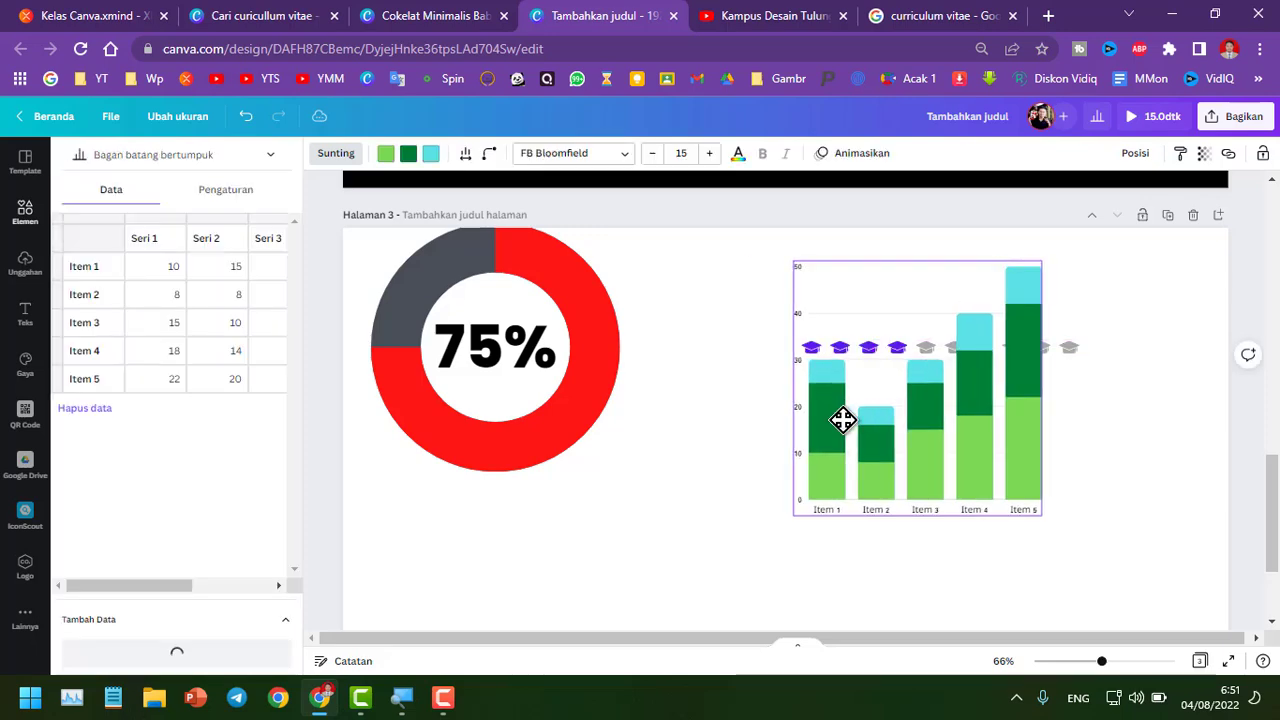
# Shrink the progress ring and add a rounded progress bar placed beneath it
pyautogui.click(583, 373)
pyautogui.moveTo(607, 463); pyautogui.dragTo(490, 342)
pyautogui.click(232, 270)
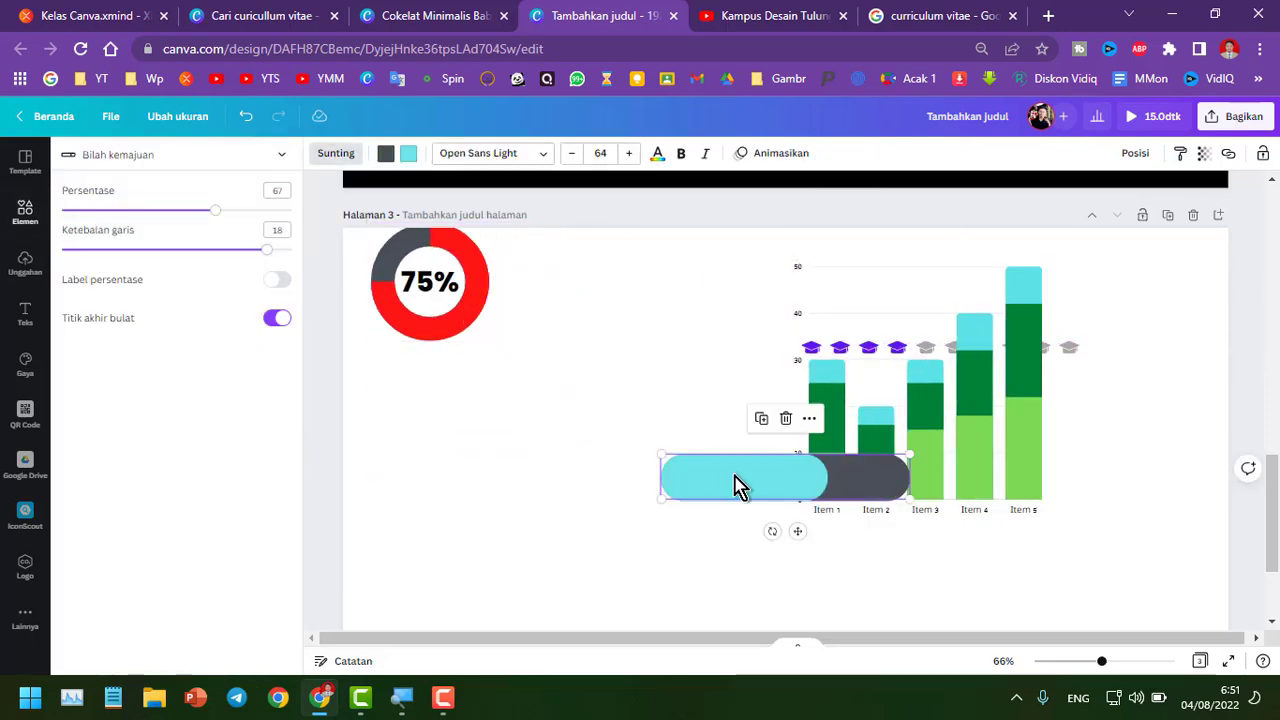
pyautogui.moveTo(737, 486); pyautogui.dragTo(481, 386)
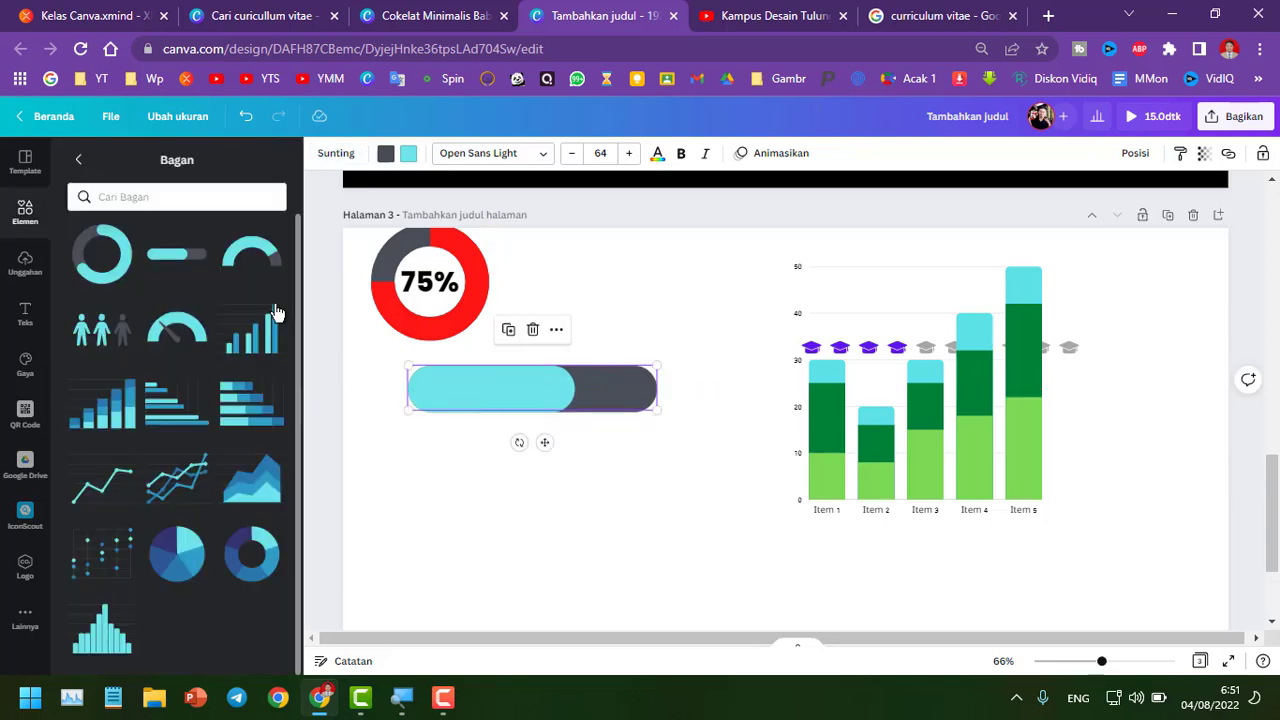
# Add a semicircle progress chart below the progress bar, resize it, and align the bar to the left
pyautogui.click(246, 257)
pyautogui.moveTo(858, 505); pyautogui.dragTo(560, 510)
pyautogui.moveTo(614, 422); pyautogui.dragTo(531, 455)
pyautogui.moveTo(596, 397); pyautogui.dragTo(553, 403)
# Move the bar chart to the right edge and delete the graduation-cap pictogram
pyautogui.click(25, 212)
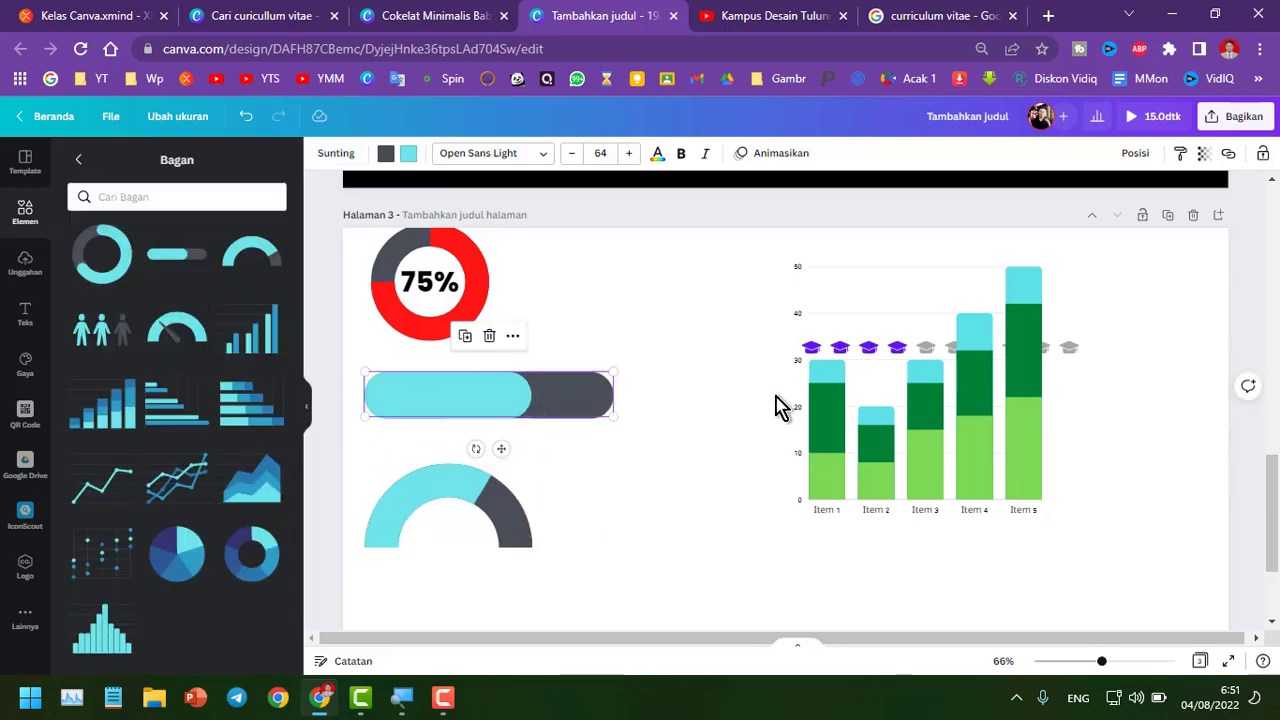
pyautogui.moveTo(879, 451); pyautogui.dragTo(1094, 455)
pyautogui.moveTo(888, 350); pyautogui.dragTo(761, 298)
pyautogui.press('Delete')
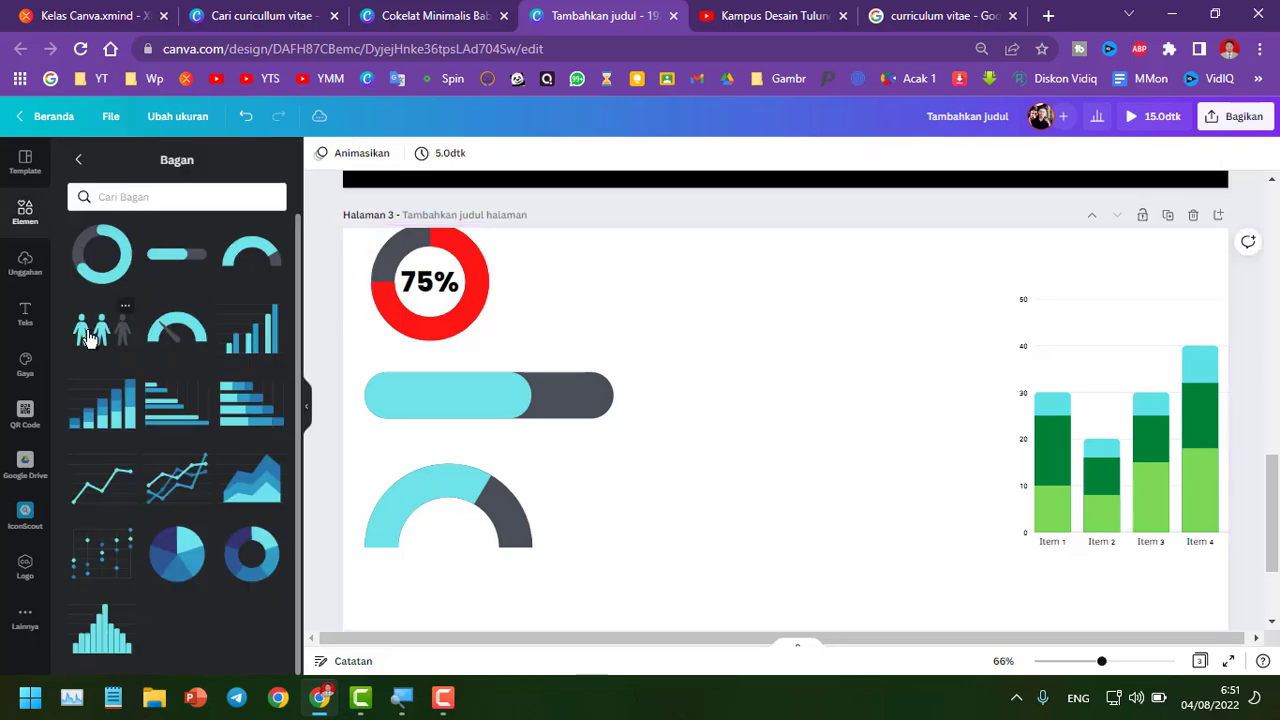
# Add a people pictogram and place it at the top centre of the page
pyautogui.click(88, 337)
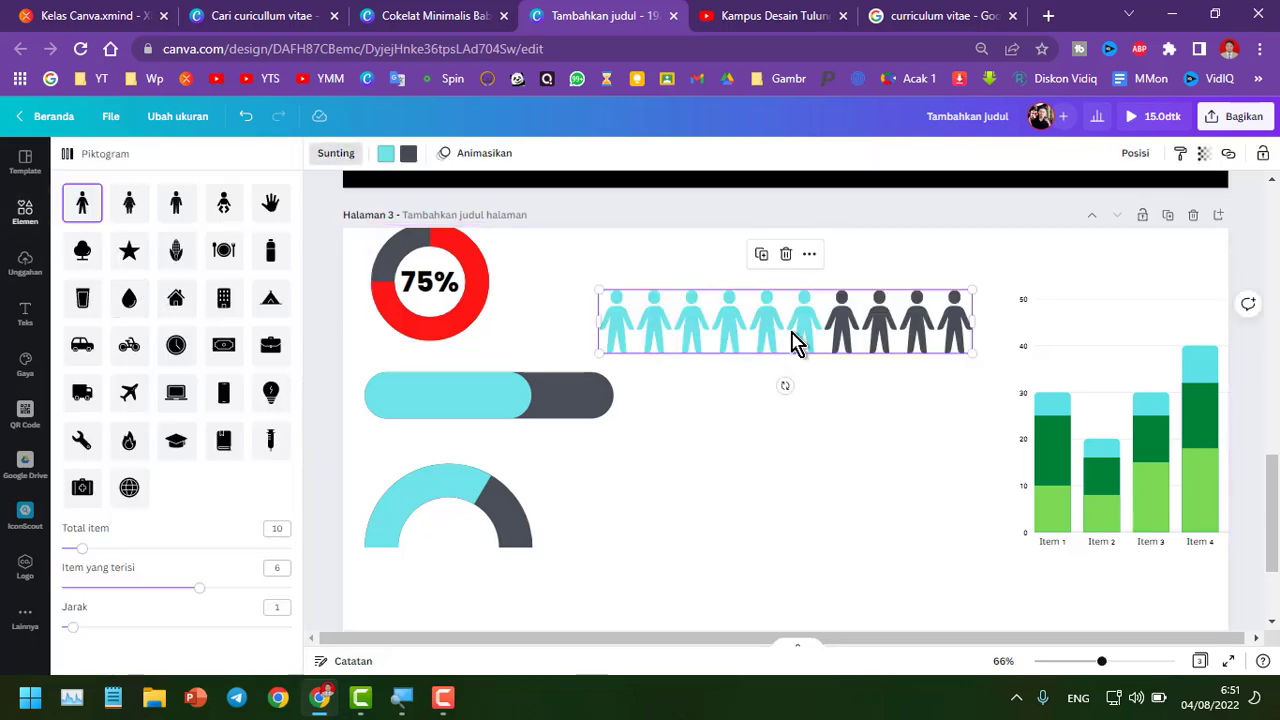
pyautogui.moveTo(794, 343); pyautogui.dragTo(814, 312)
pyautogui.press('Escape')
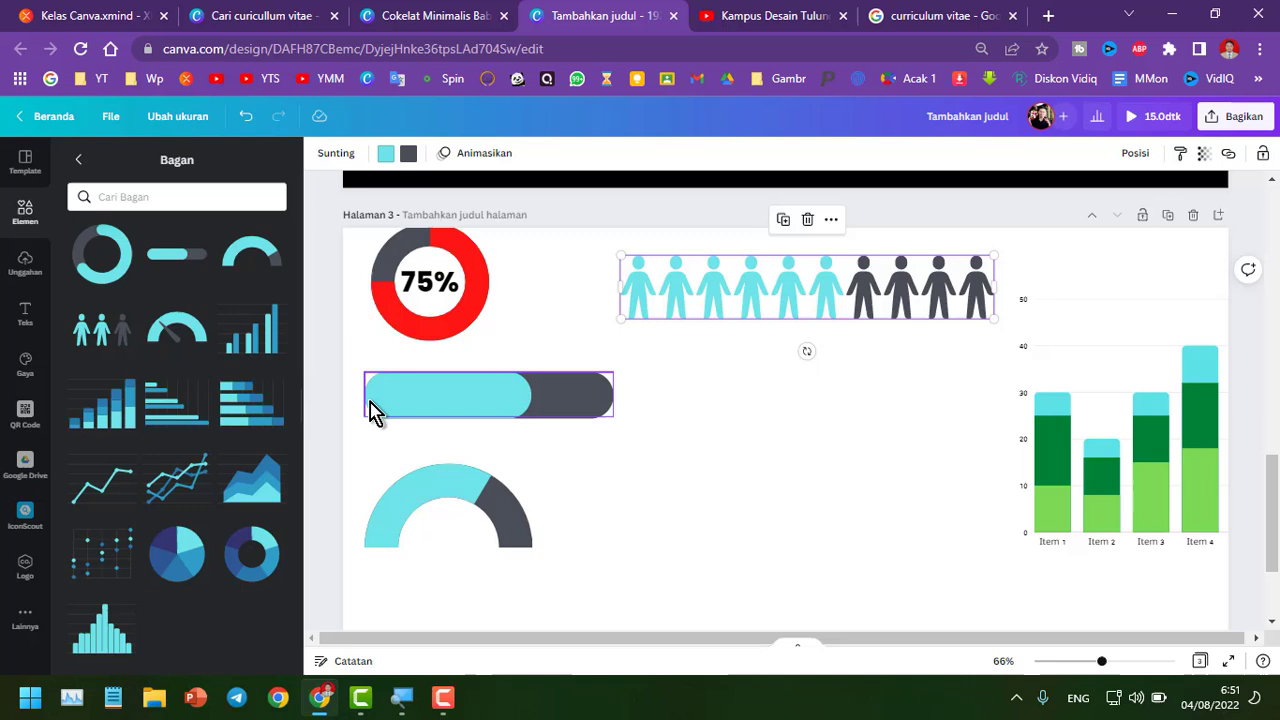
# Add a gauge dial chart below the semicircle chart and shrink it
pyautogui.click(203, 346)
pyautogui.moveTo(749, 434); pyautogui.dragTo(534, 540)
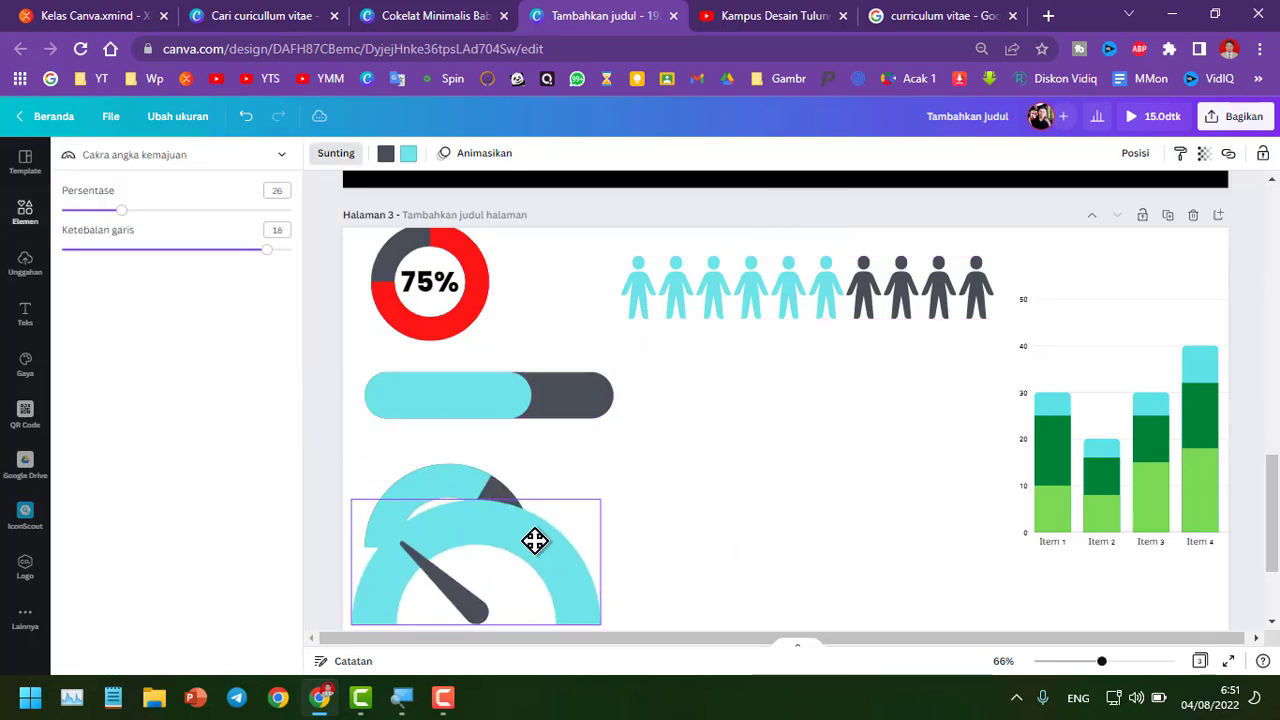
pyautogui.moveTo(604, 500); pyautogui.dragTo(505, 548)
pyautogui.press('Escape')
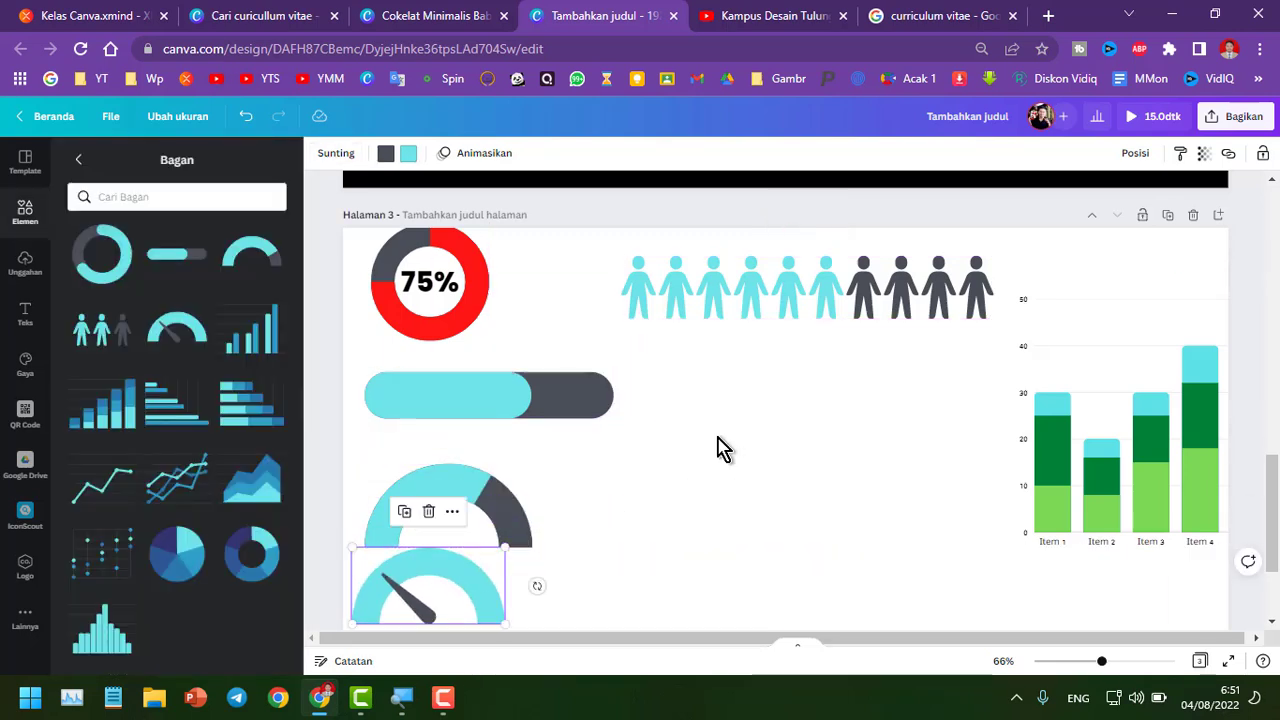
# Move the bar chart slightly left, below the people pictogram
pyautogui.moveTo(1148, 487); pyautogui.dragTo(1037, 503)
pyautogui.click(1037, 503)
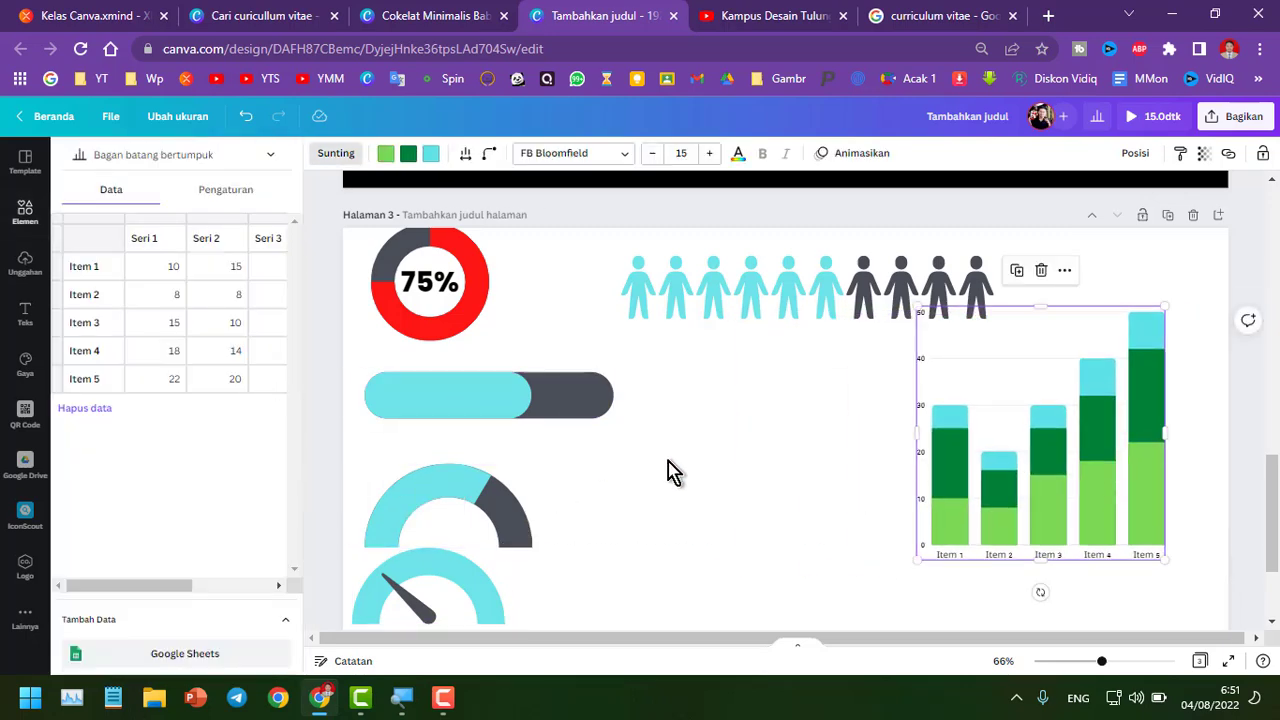
pyautogui.click(757, 480)
# Add a stacked horizontal bar chart, shrink it, and move it toward the right side
pyautogui.click(194, 408)
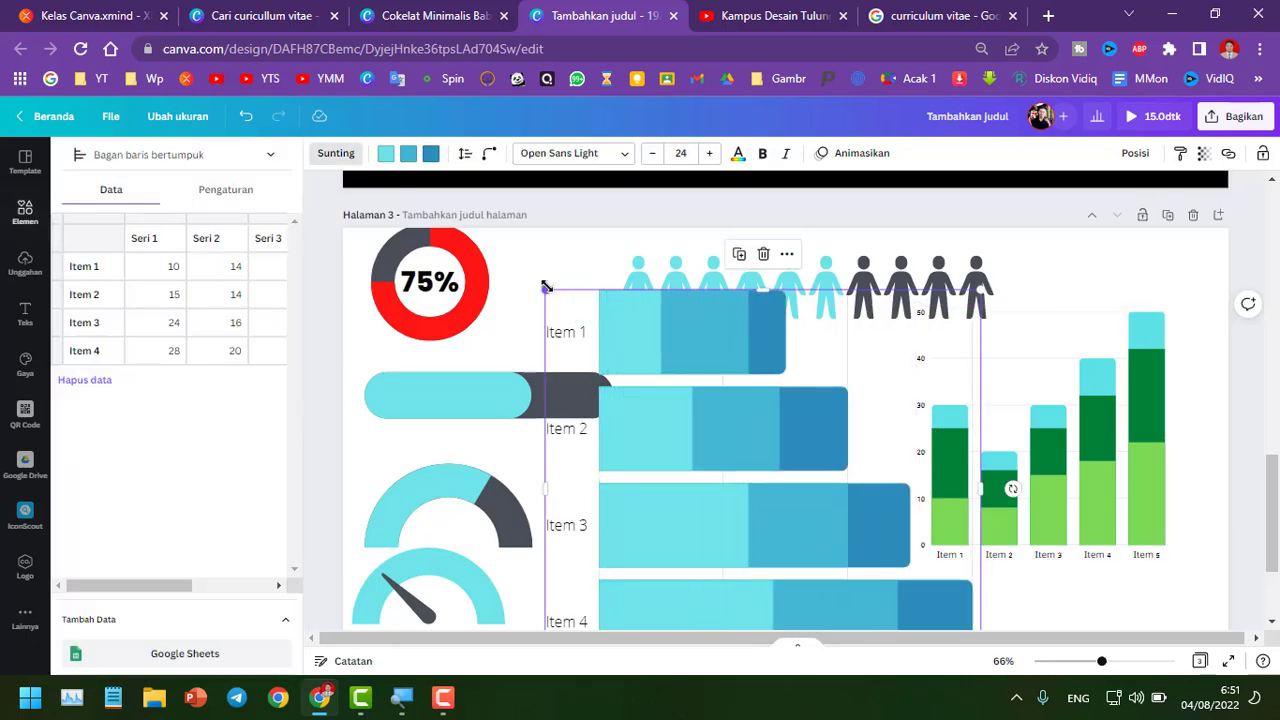
pyautogui.moveTo(545, 287); pyautogui.dragTo(714, 440)
pyautogui.moveTo(803, 491); pyautogui.dragTo(1035, 483)
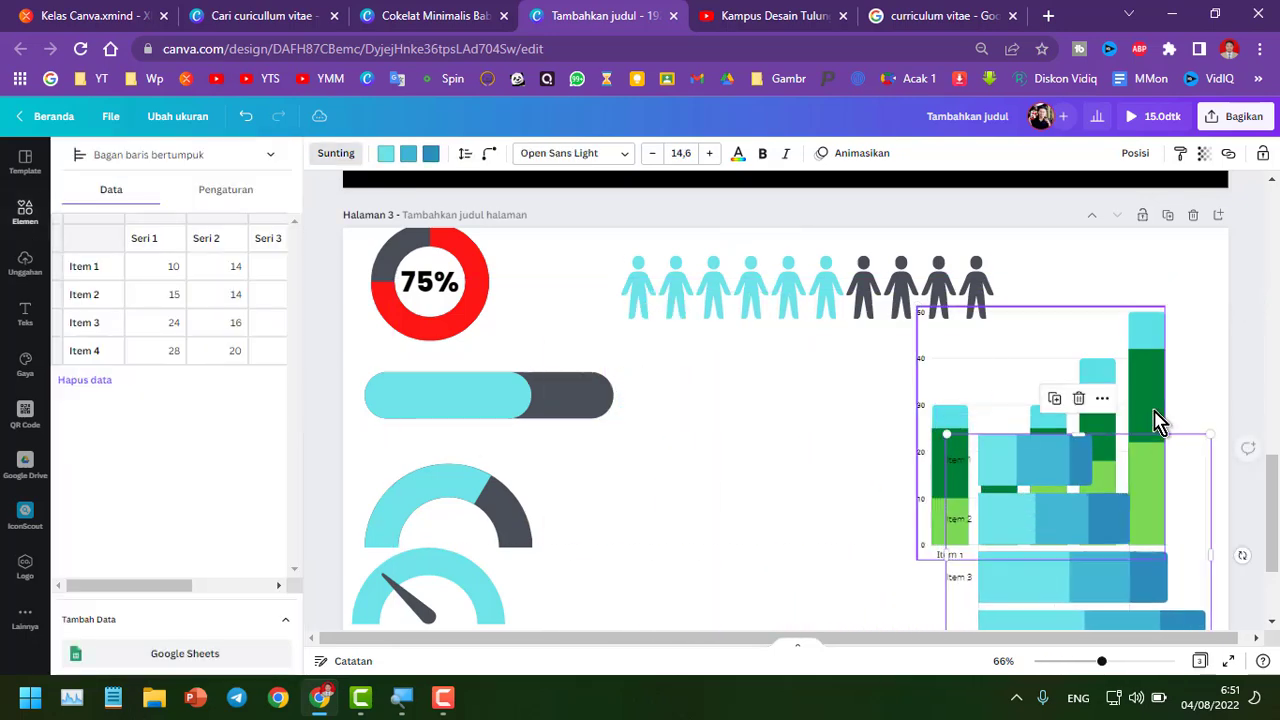